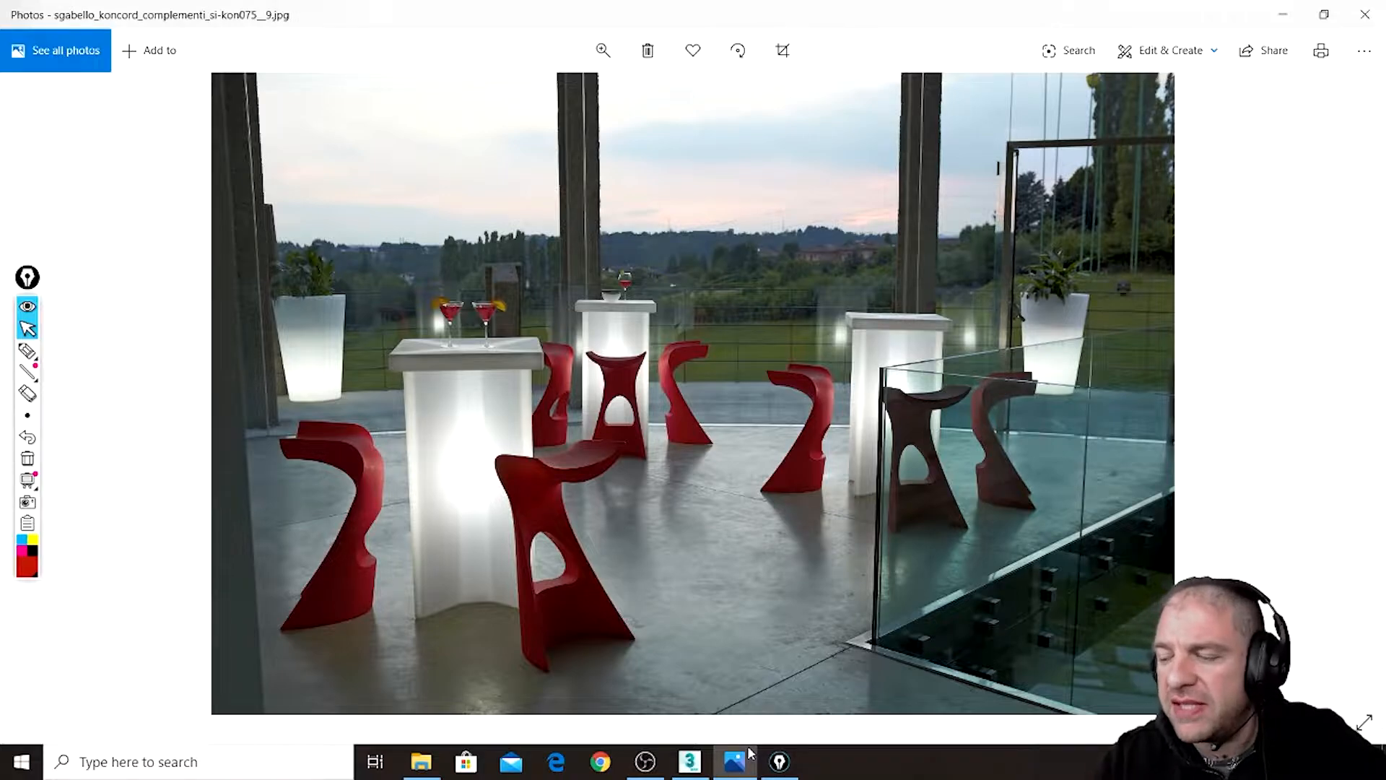
- Browse to the dark stool reference photo, mark its base curve, spine and seat edge in red, and clear the markings
left_click(1346, 397)
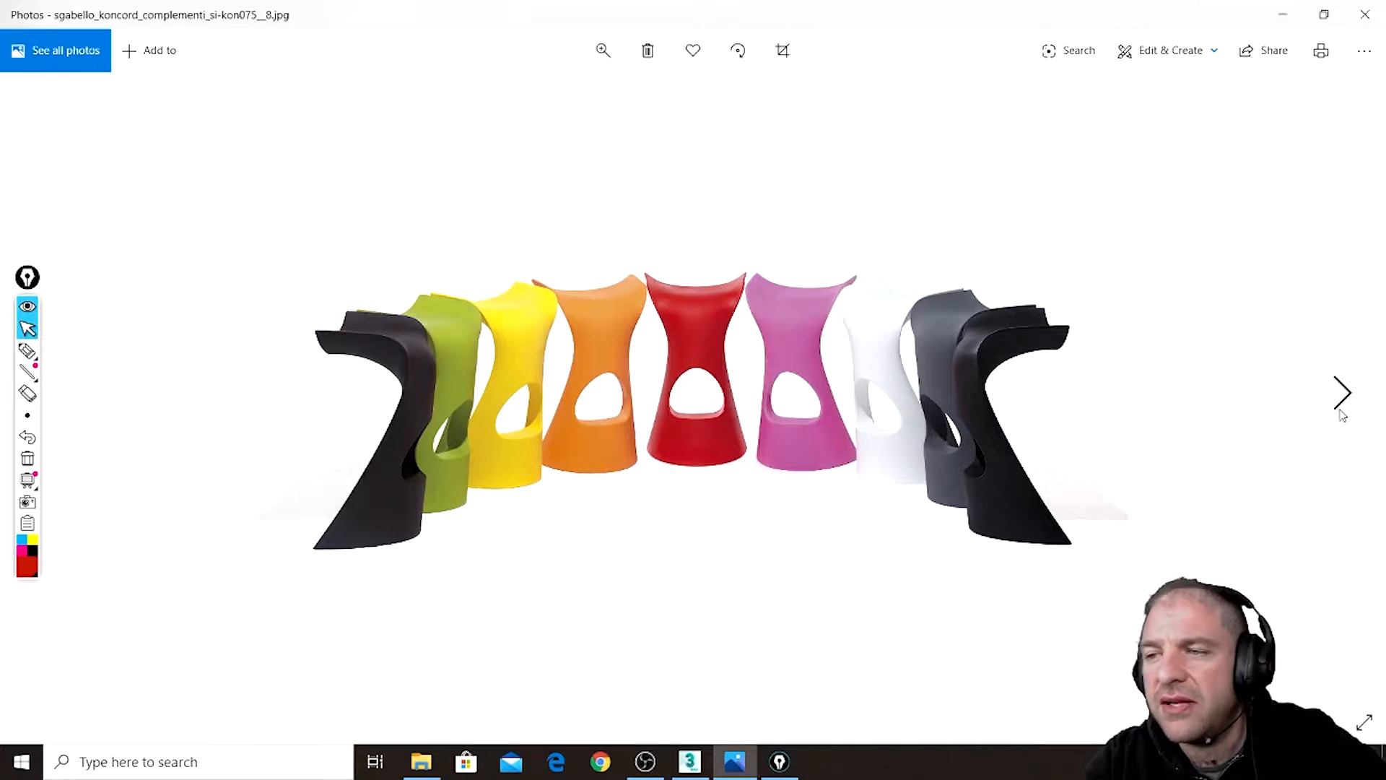
left_click(1341, 415)
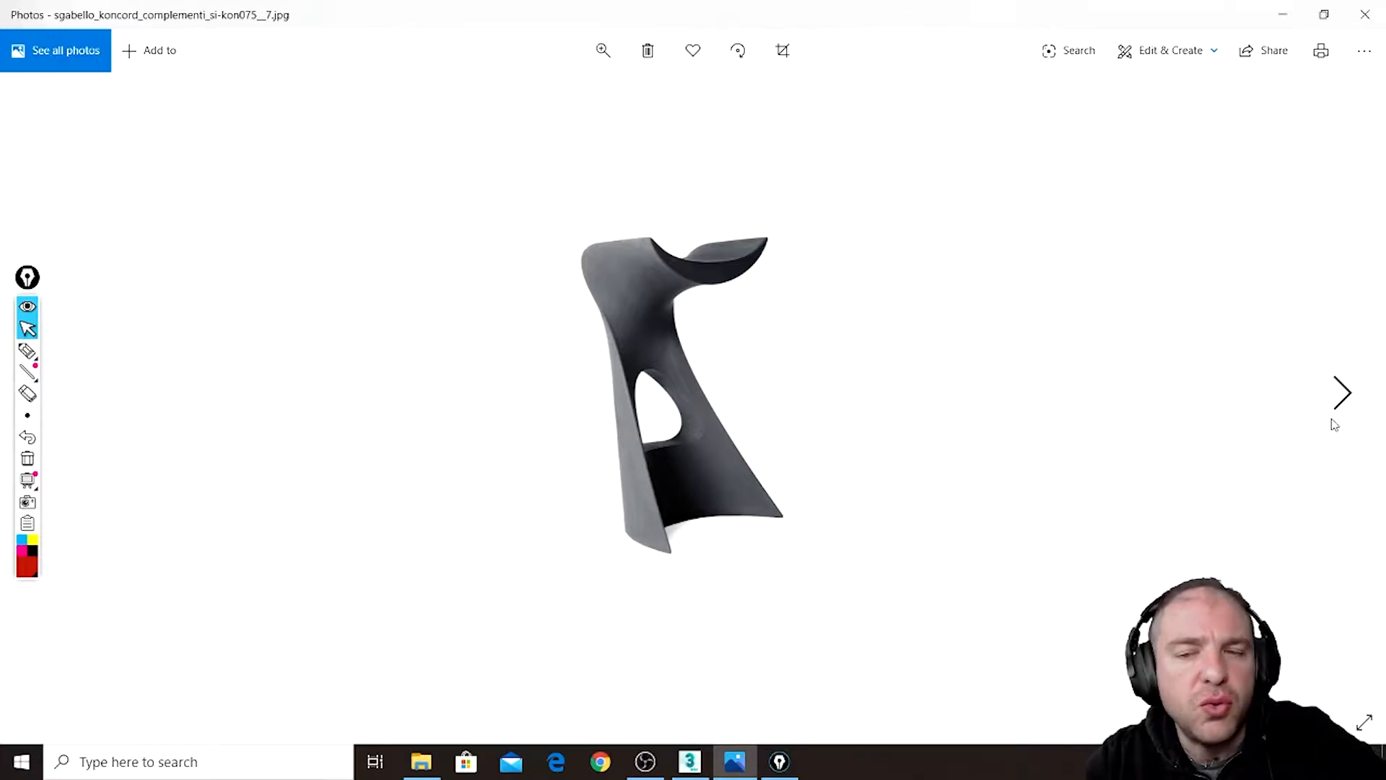
left_click(30, 351)
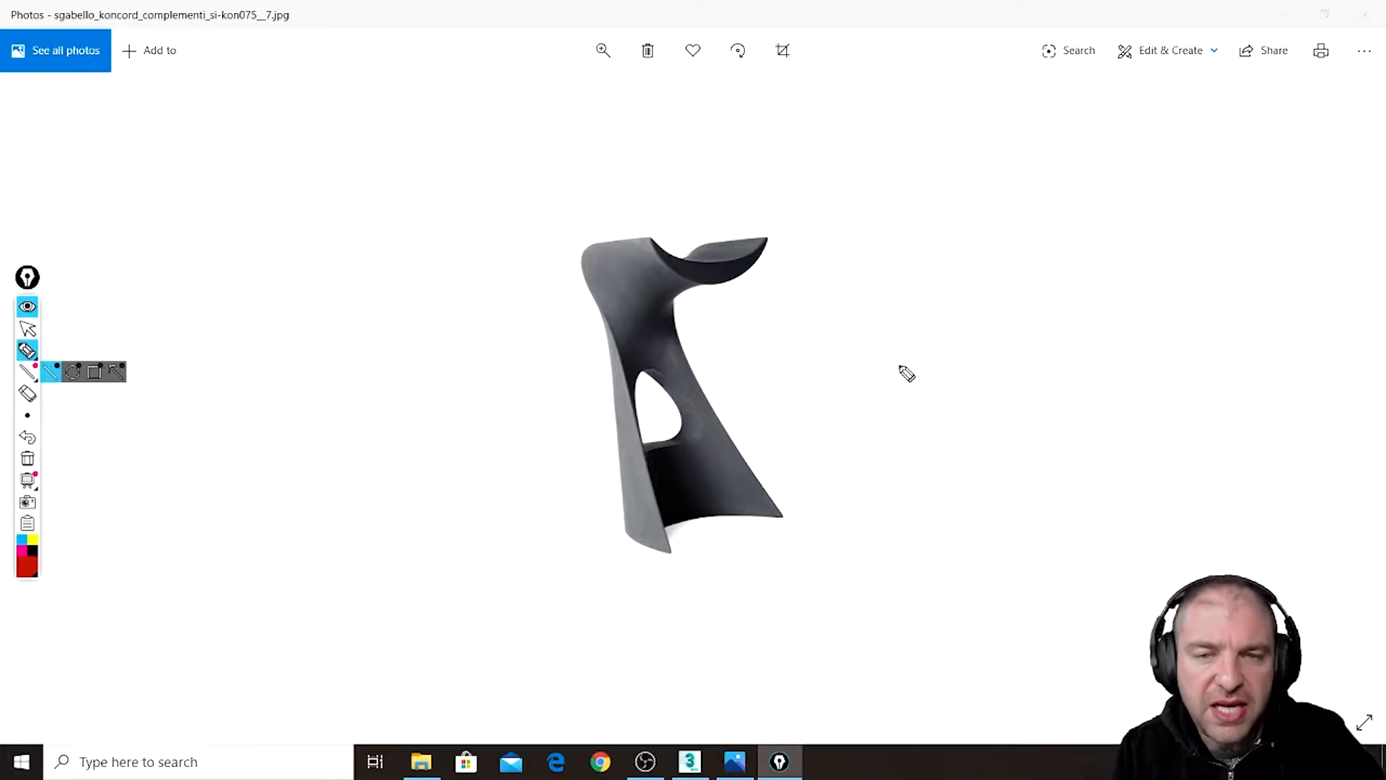
mouse_move(673, 557)
left_mouse_down()
mouse_move(656, 552)
mouse_move(739, 514)
mouse_move(711, 517)
mouse_move(681, 556)
mouse_move(759, 511)
left_mouse_up()
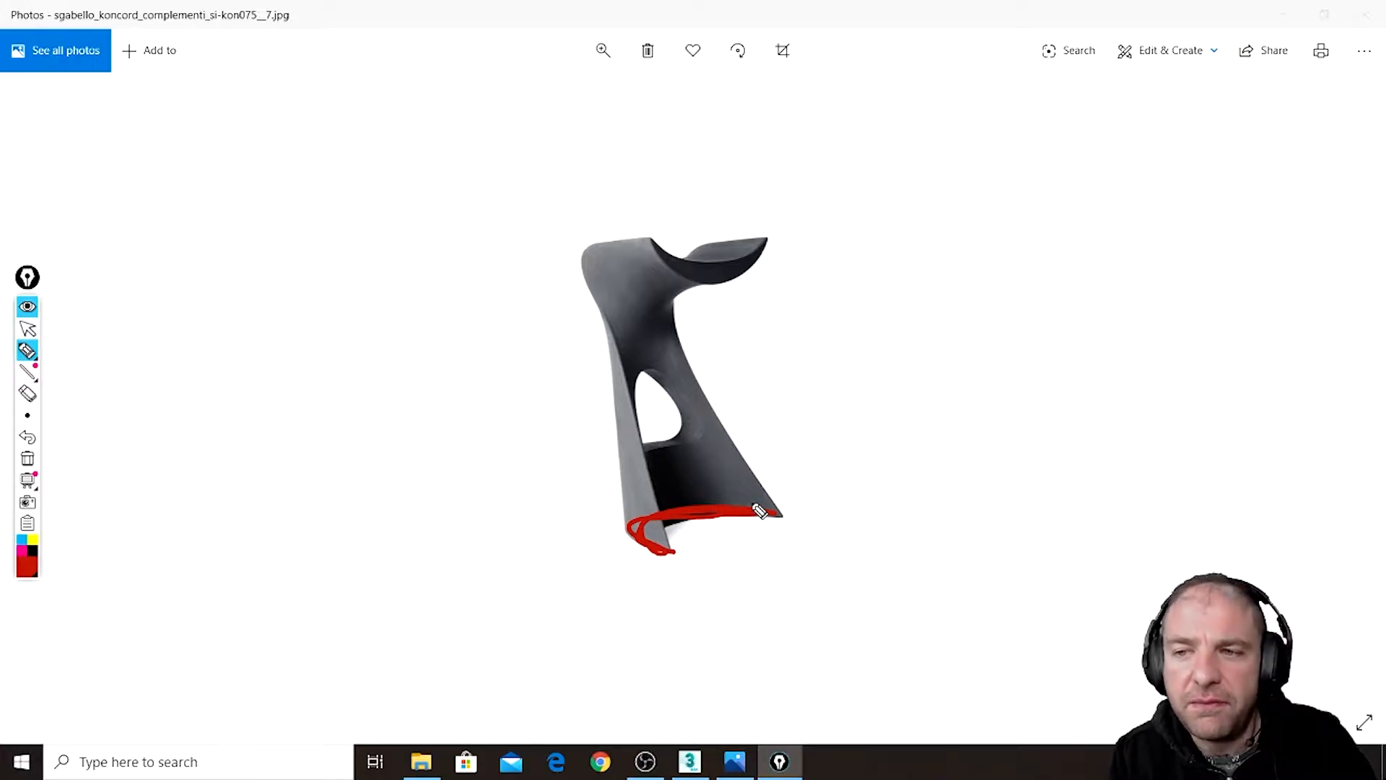
mouse_move(675, 509)
left_mouse_down()
mouse_move(626, 306)
mouse_move(630, 340)
mouse_move(665, 287)
mouse_move(720, 272)
left_mouse_up()
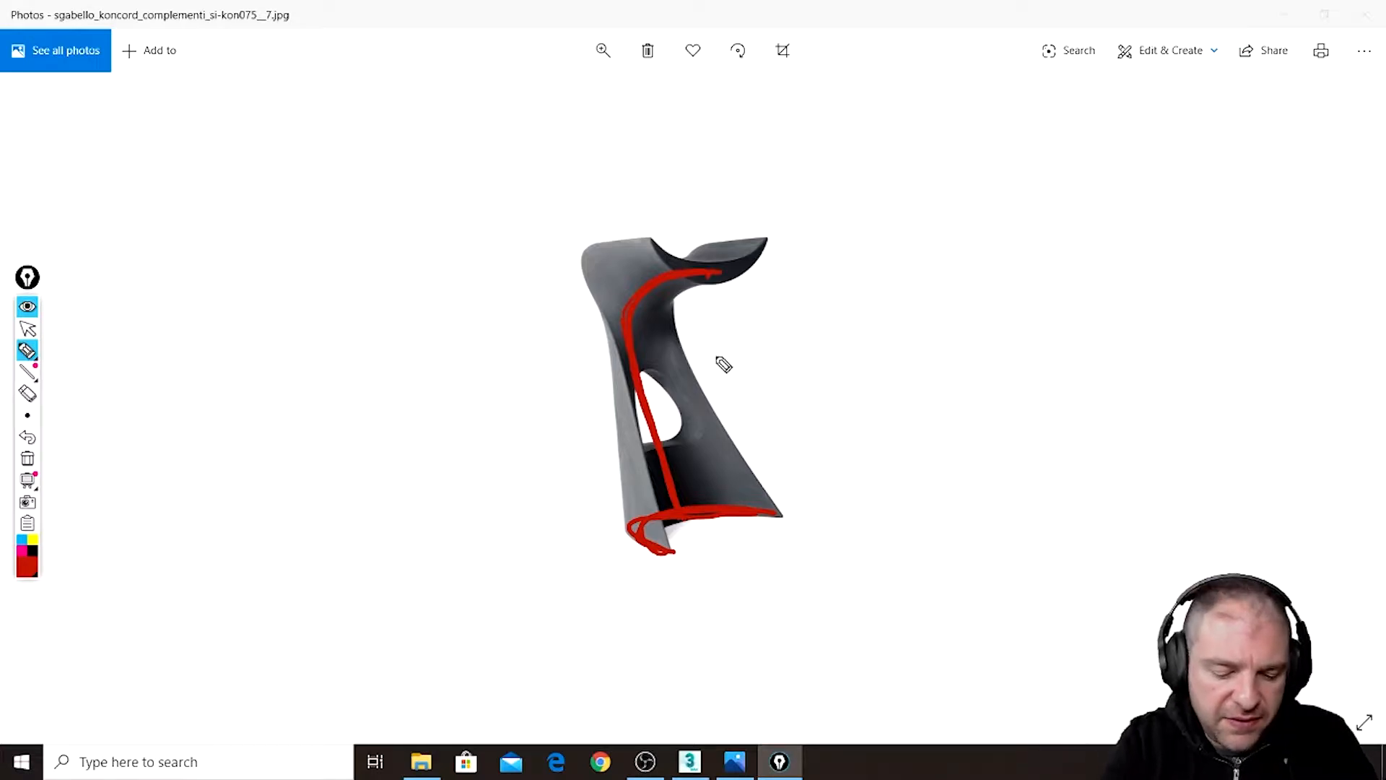
mouse_move(654, 239)
left_mouse_down()
mouse_move(724, 282)
mouse_move(733, 266)
mouse_move(684, 265)
mouse_move(760, 251)
left_mouse_up()
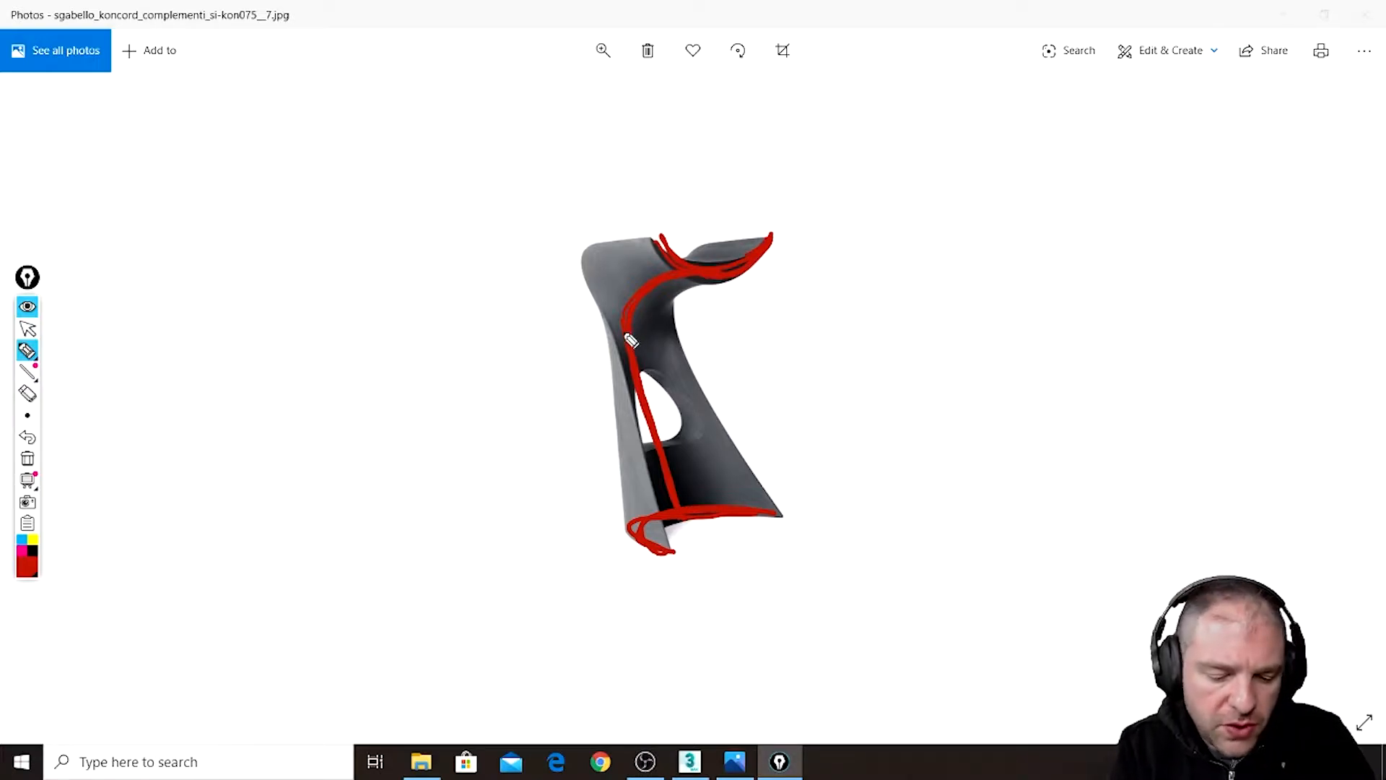
mouse_move(605, 316)
left_mouse_down()
mouse_move(677, 308)
mouse_move(603, 314)
mouse_move(668, 308)
mouse_move(610, 305)
left_mouse_up()
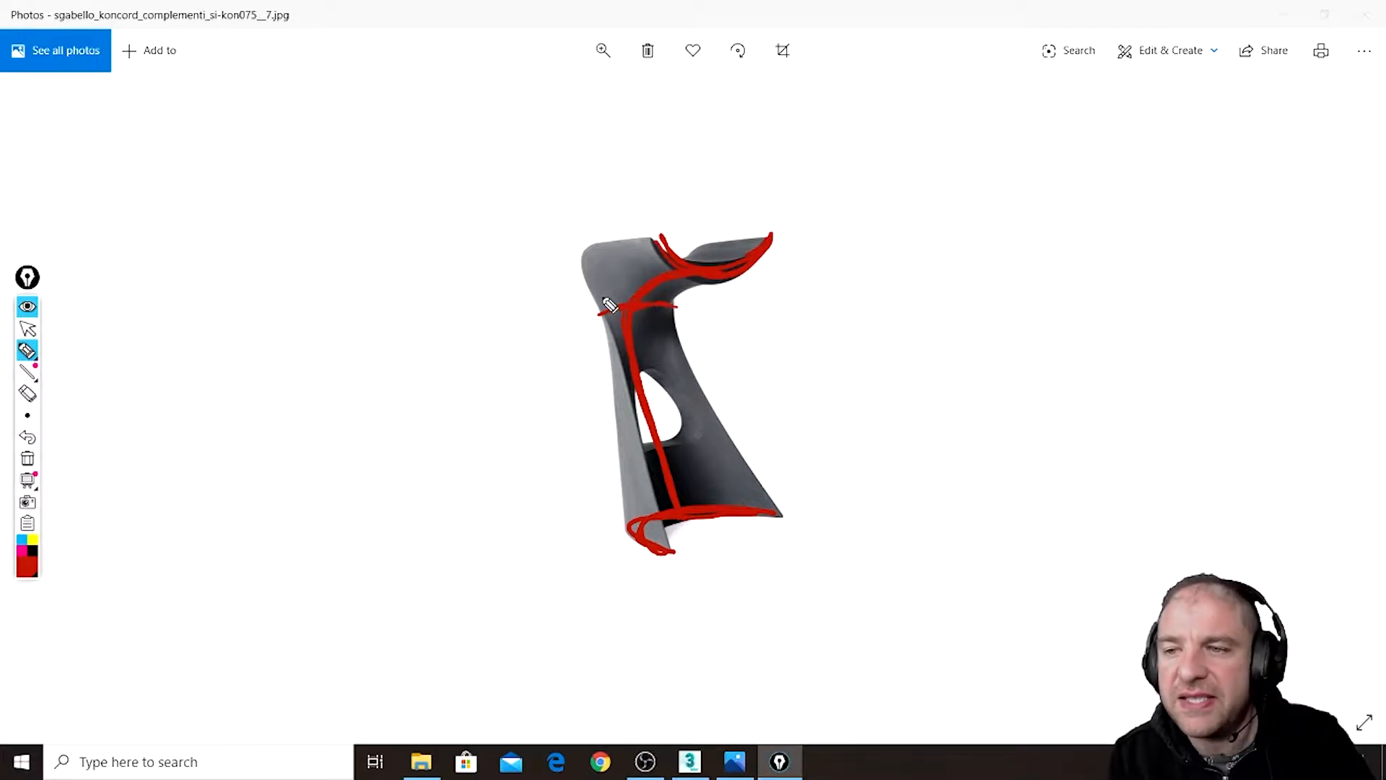
key("ctrl+shift+7")
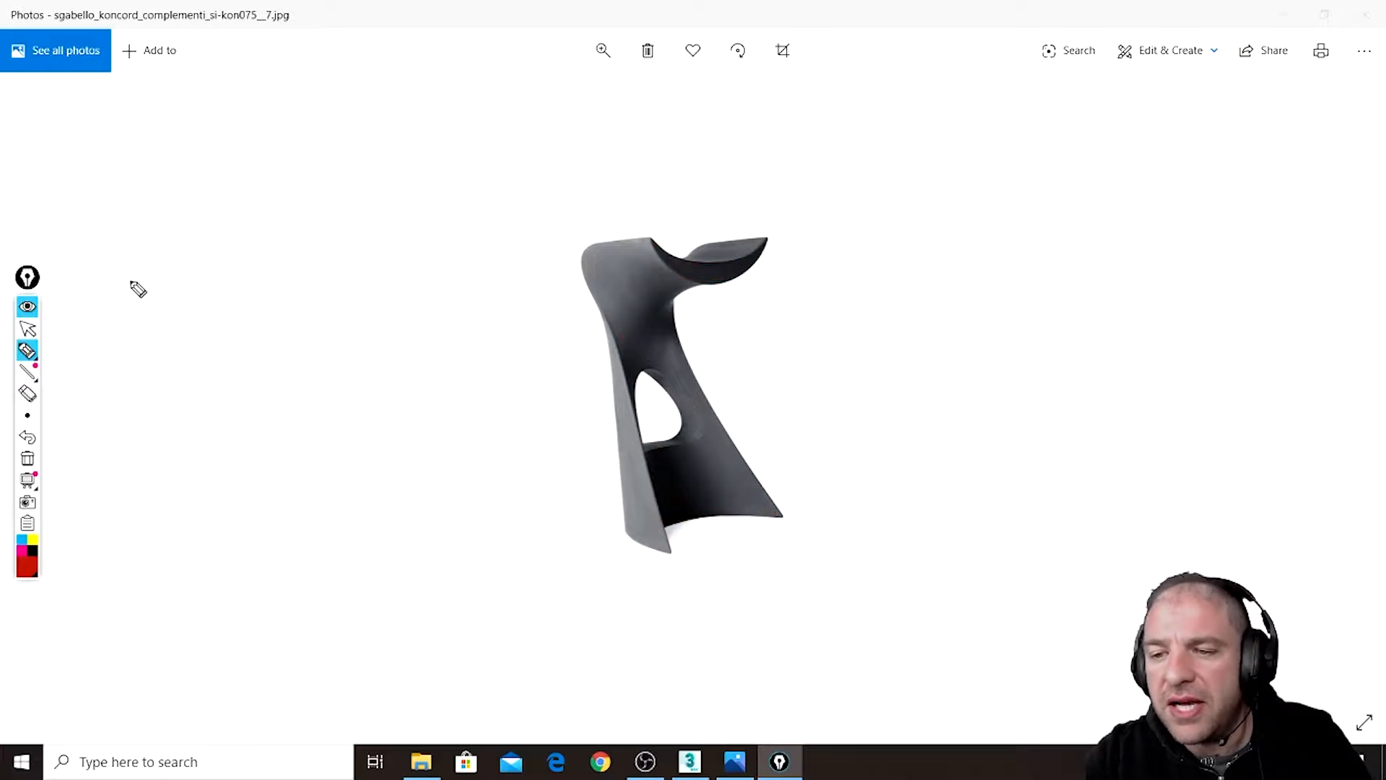
left_click(27, 329)
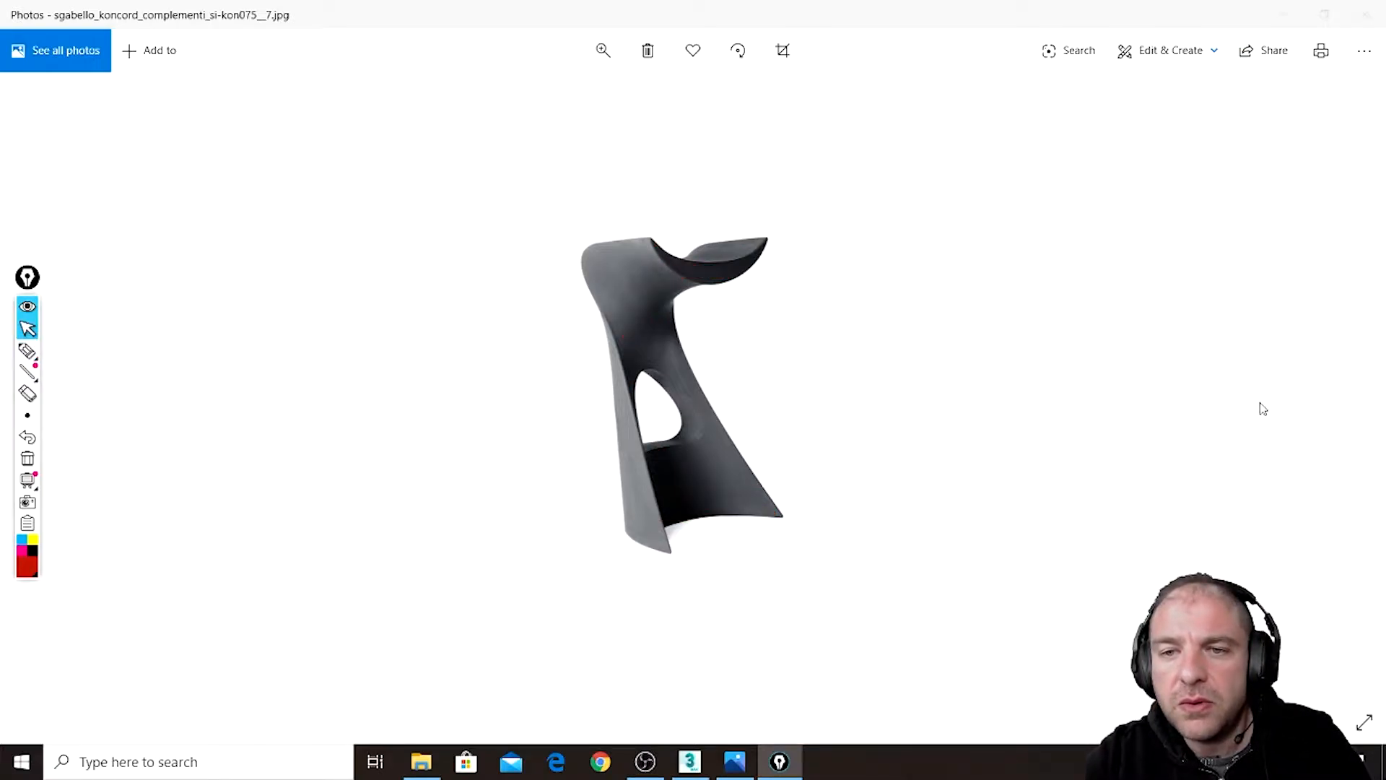
- Advance to the orange stool's side-view photo and trace its curved base, back profile and seat cross-sections in red
left_click(1339, 397)
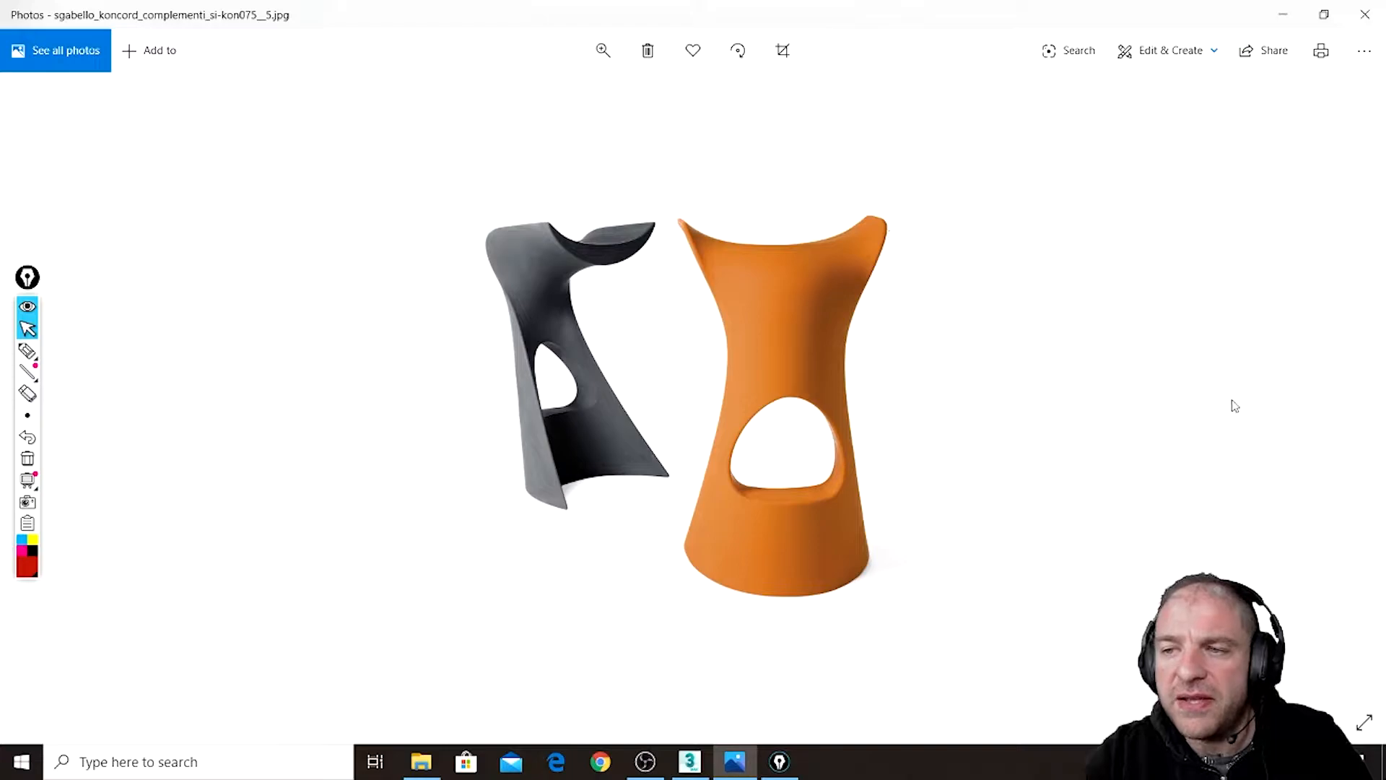
left_click(1341, 394)
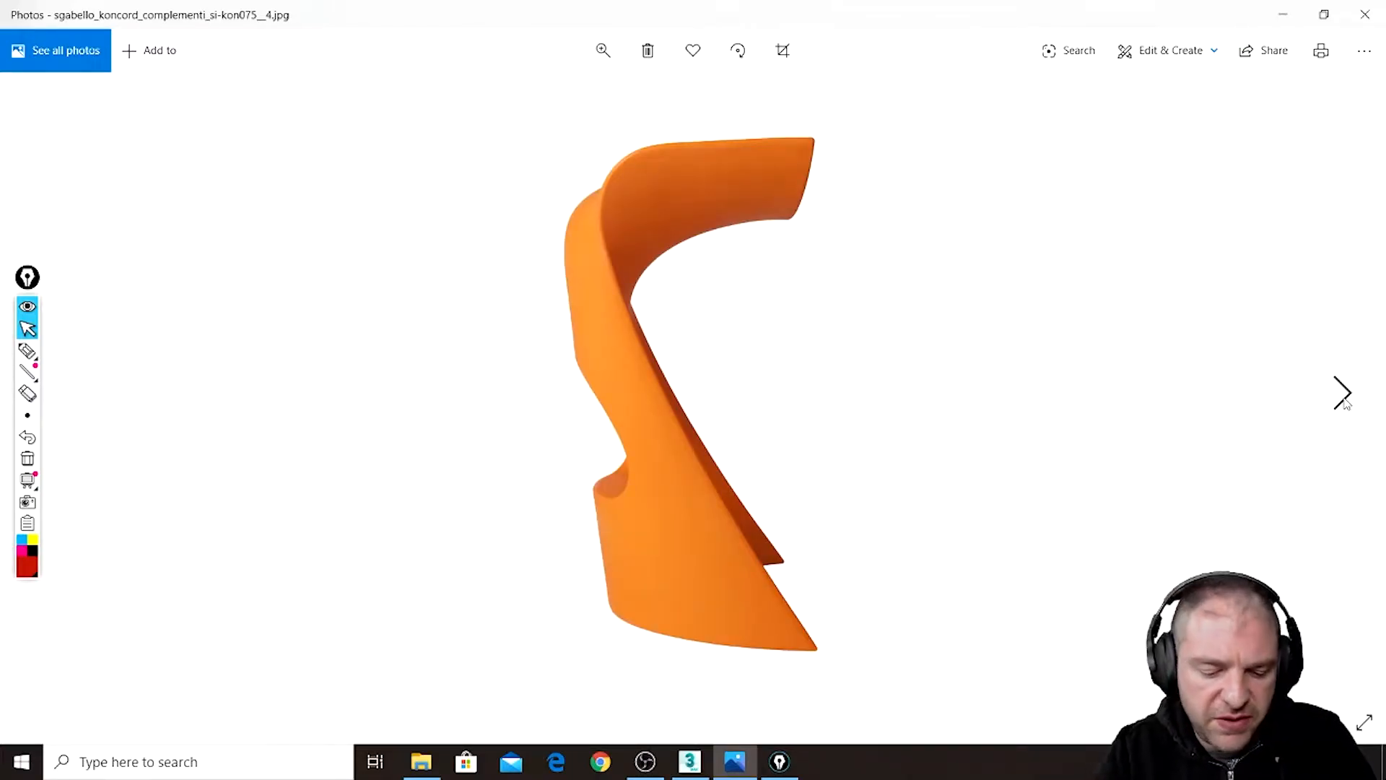
left_click(28, 351)
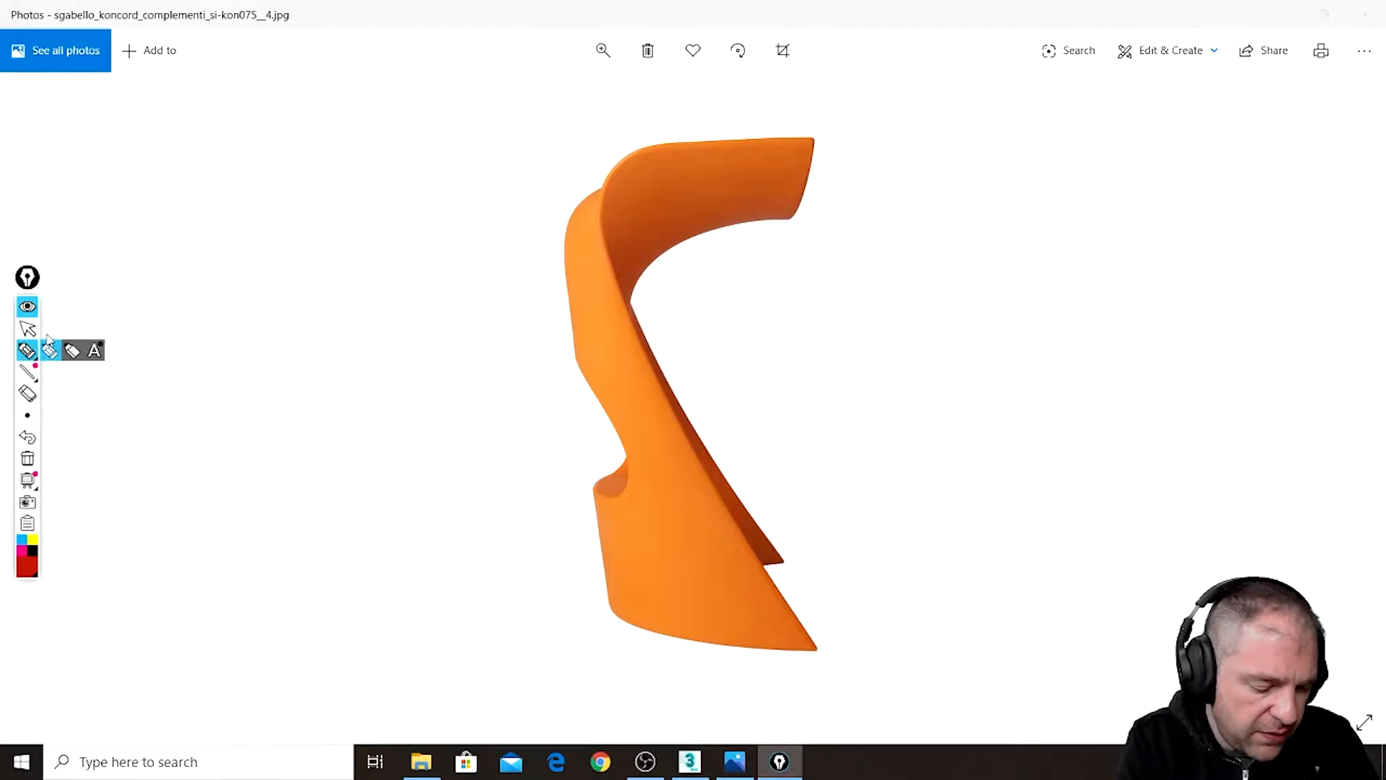
mouse_move(776, 567)
left_mouse_down()
mouse_move(621, 607)
mouse_move(809, 650)
mouse_move(758, 566)
mouse_move(718, 637)
mouse_move(815, 646)
left_mouse_up()
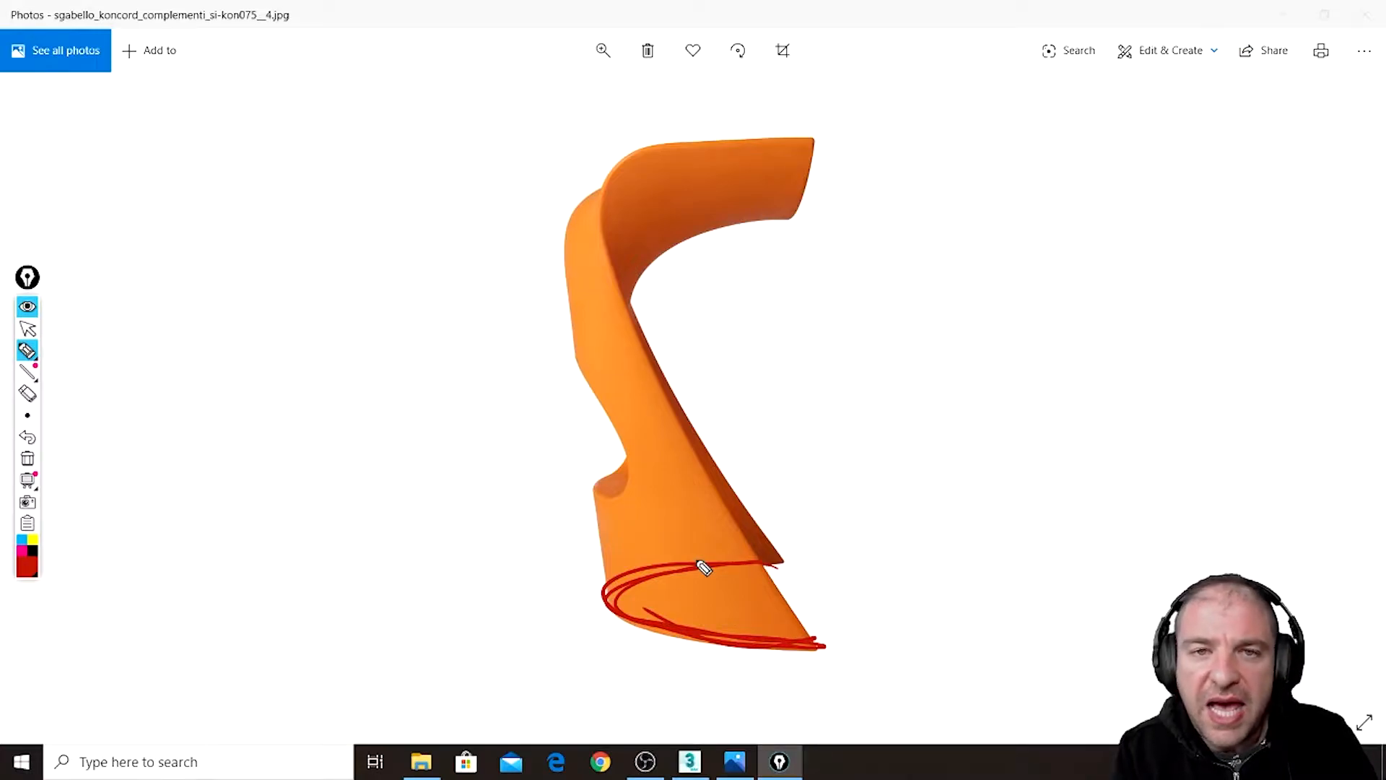
mouse_move(610, 557)
left_mouse_down()
mouse_move(582, 310)
mouse_move(605, 191)
left_mouse_up()
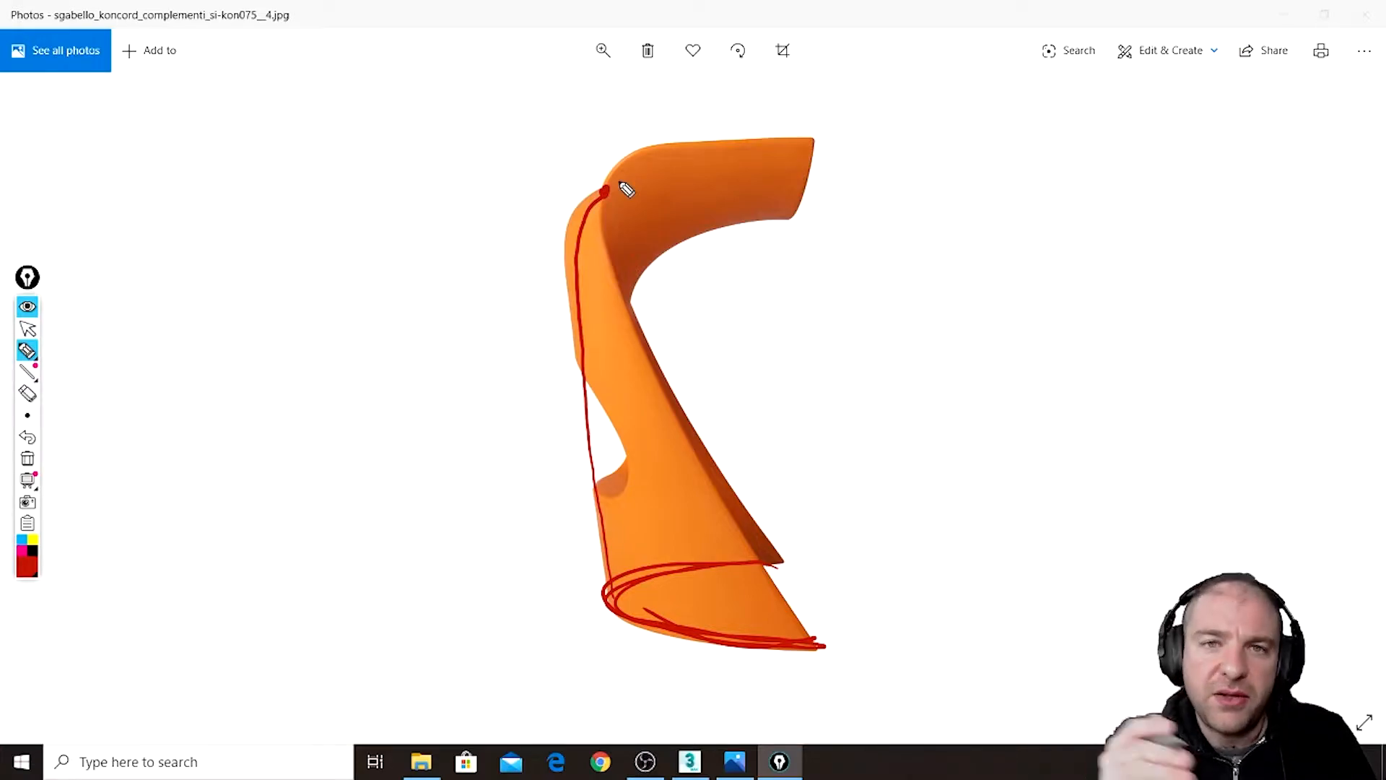
mouse_move(639, 155)
left_mouse_down()
mouse_move(656, 210)
mouse_move(695, 227)
left_mouse_up()
left_click_drag(699, 142, 731, 225)
mouse_move(746, 133)
left_mouse_down()
mouse_move(751, 192)
mouse_move(776, 209)
left_mouse_up()
left_click_drag(777, 139, 805, 173)
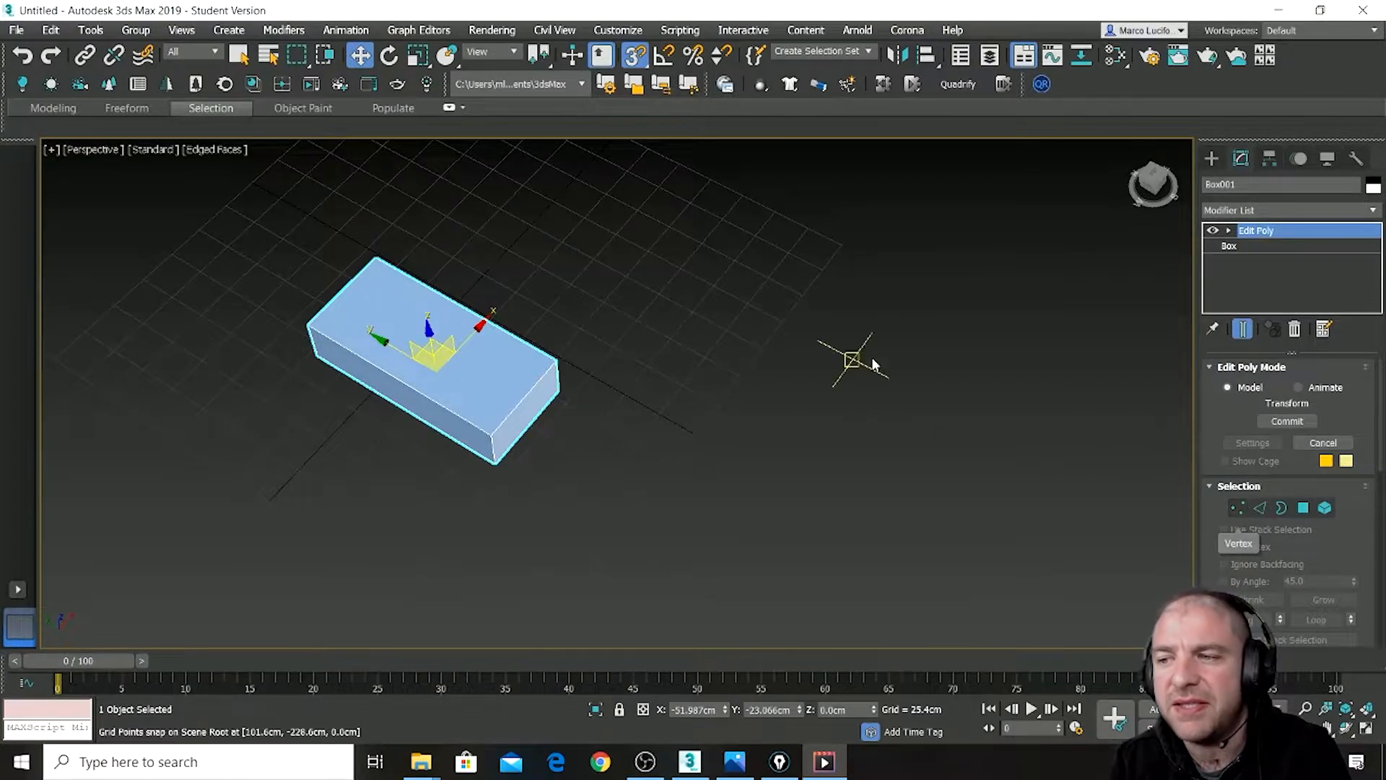
- Check the Grid Points and Vertex options in the grid and snap settings
right_click(637, 64)
left_click(637, 62)
left_click(626, 330)
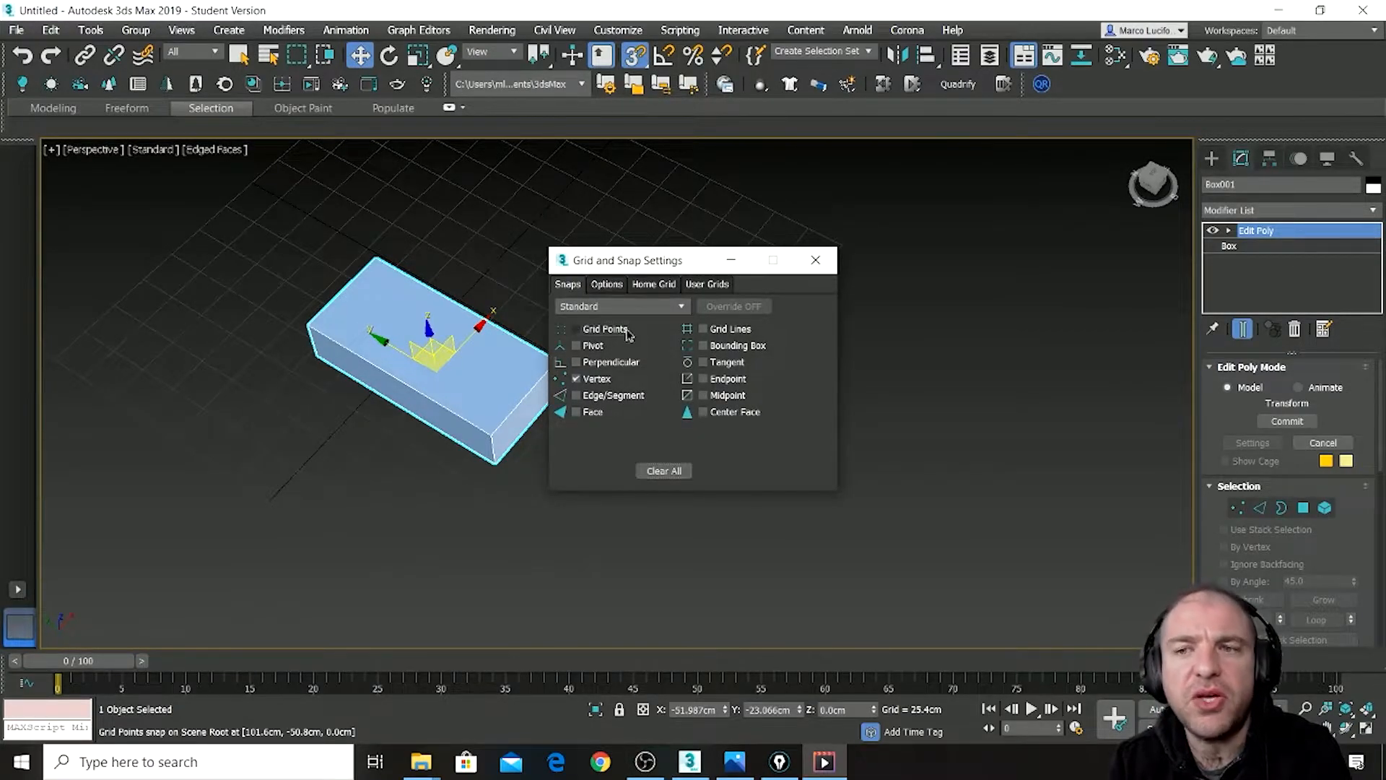
left_click(815, 259)
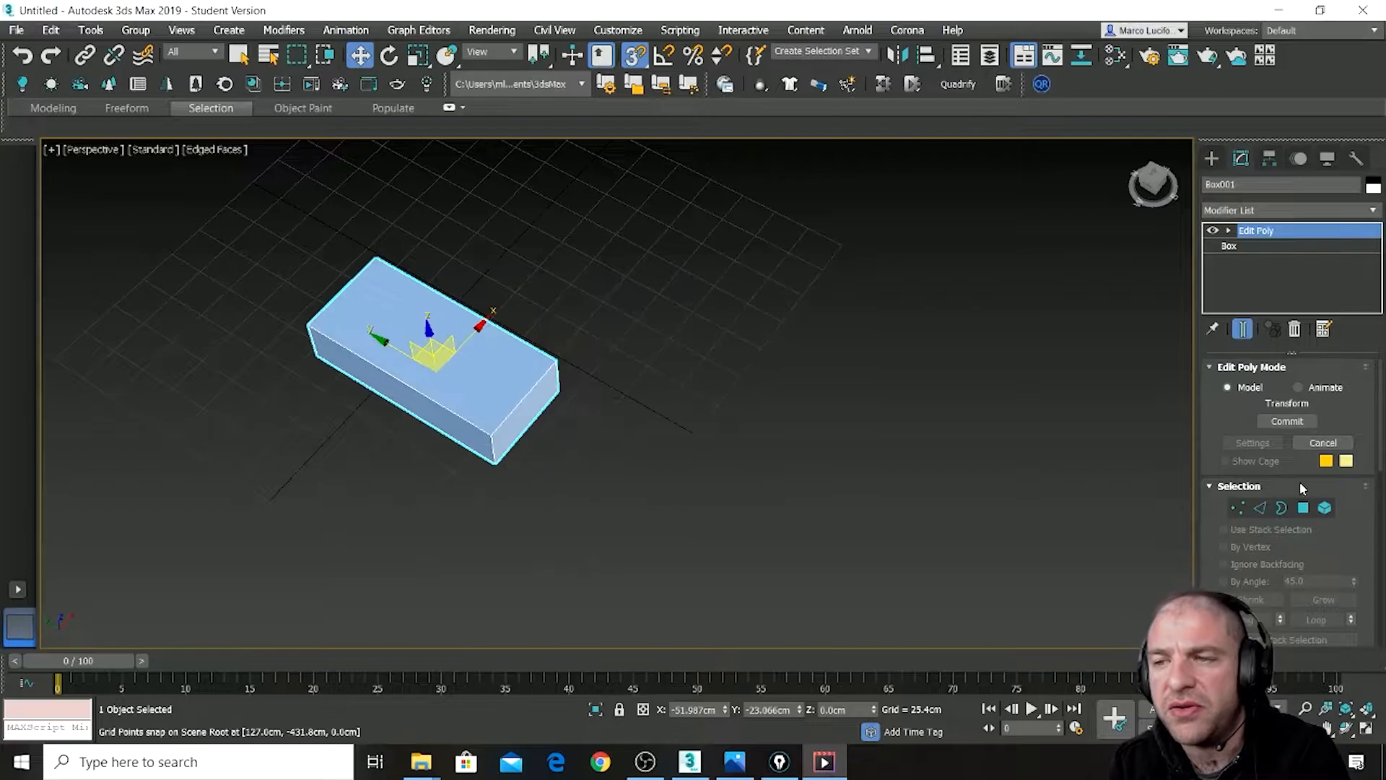
- Snap the vertex pair at one corner of the box onto the world origin
left_click(1240, 508)
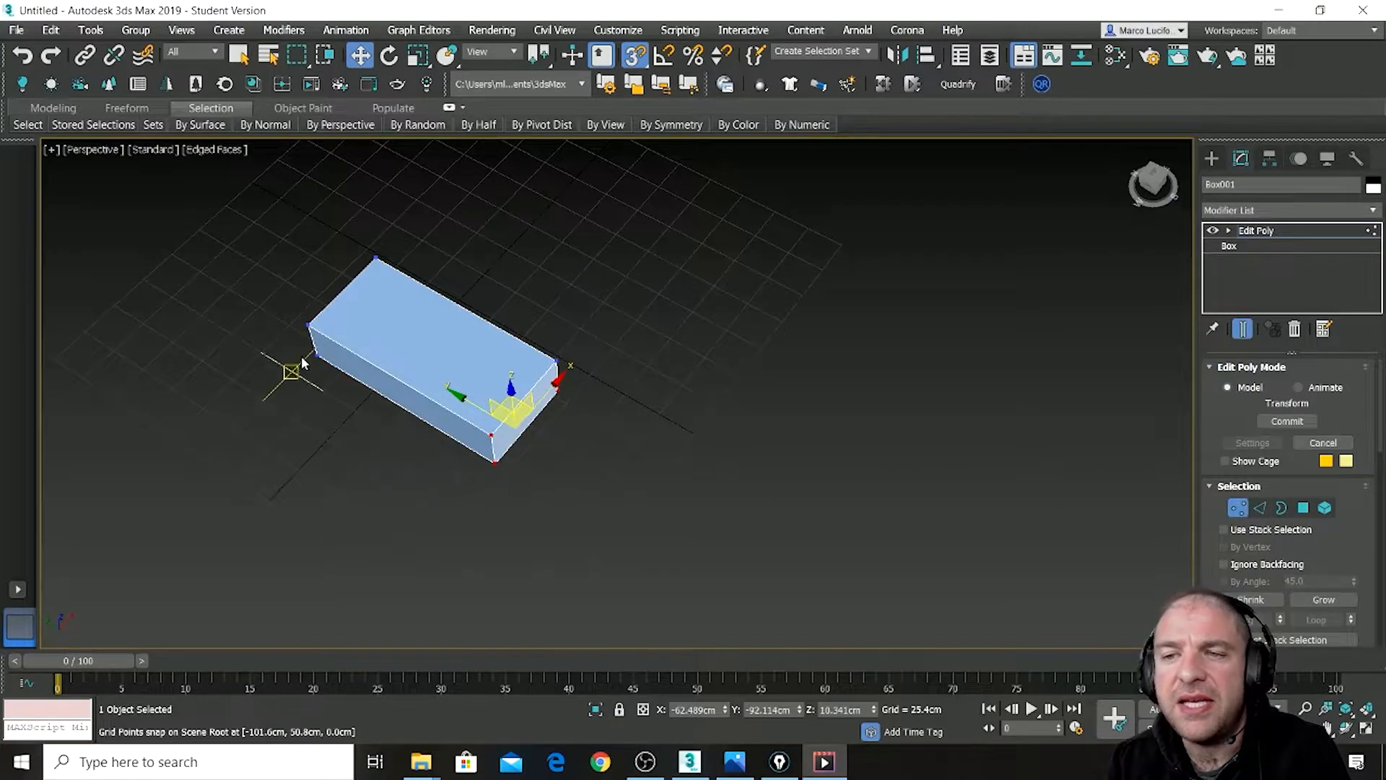
left_click_drag(335, 210, 413, 302)
middle_click_drag(505, 297, 402, 306, "alt")
scroll(370, 355, "up", 3)
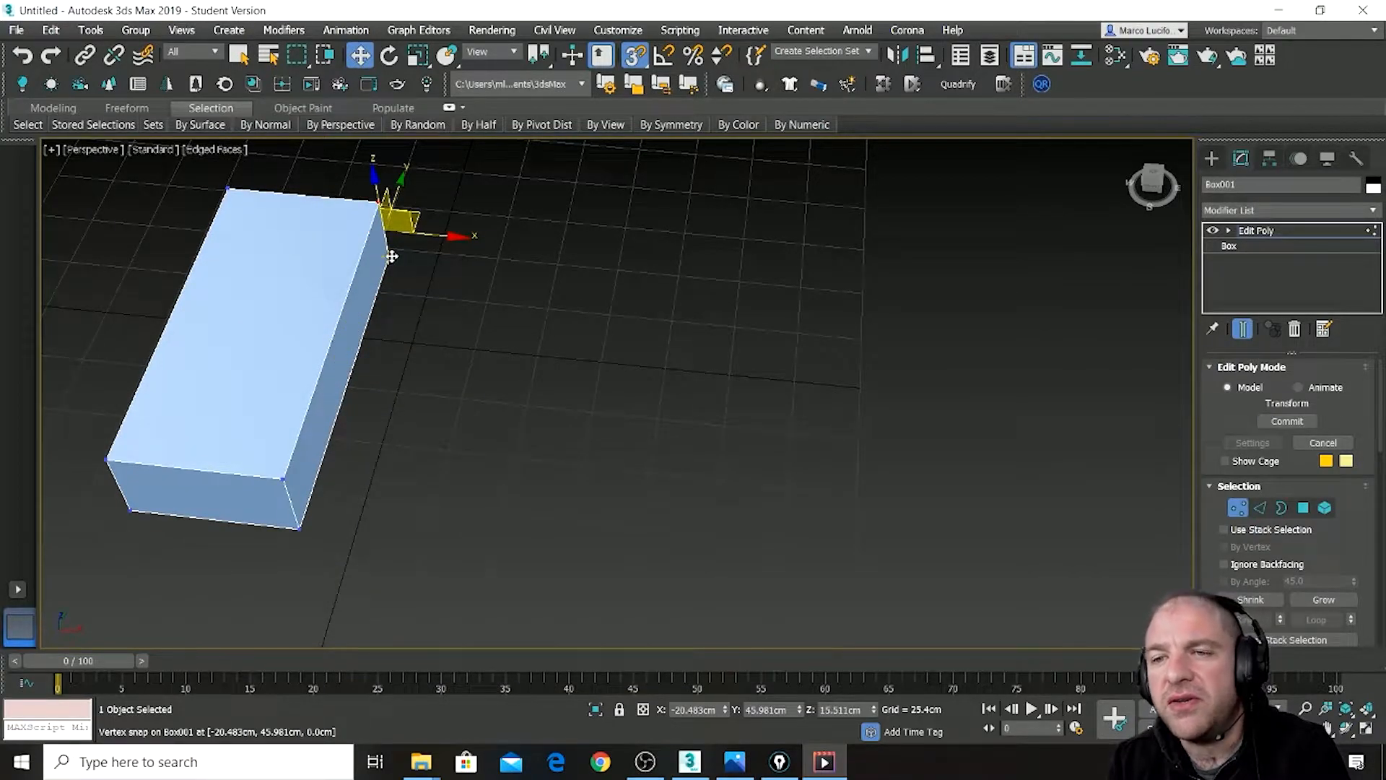
left_click_drag(392, 256, 411, 341)
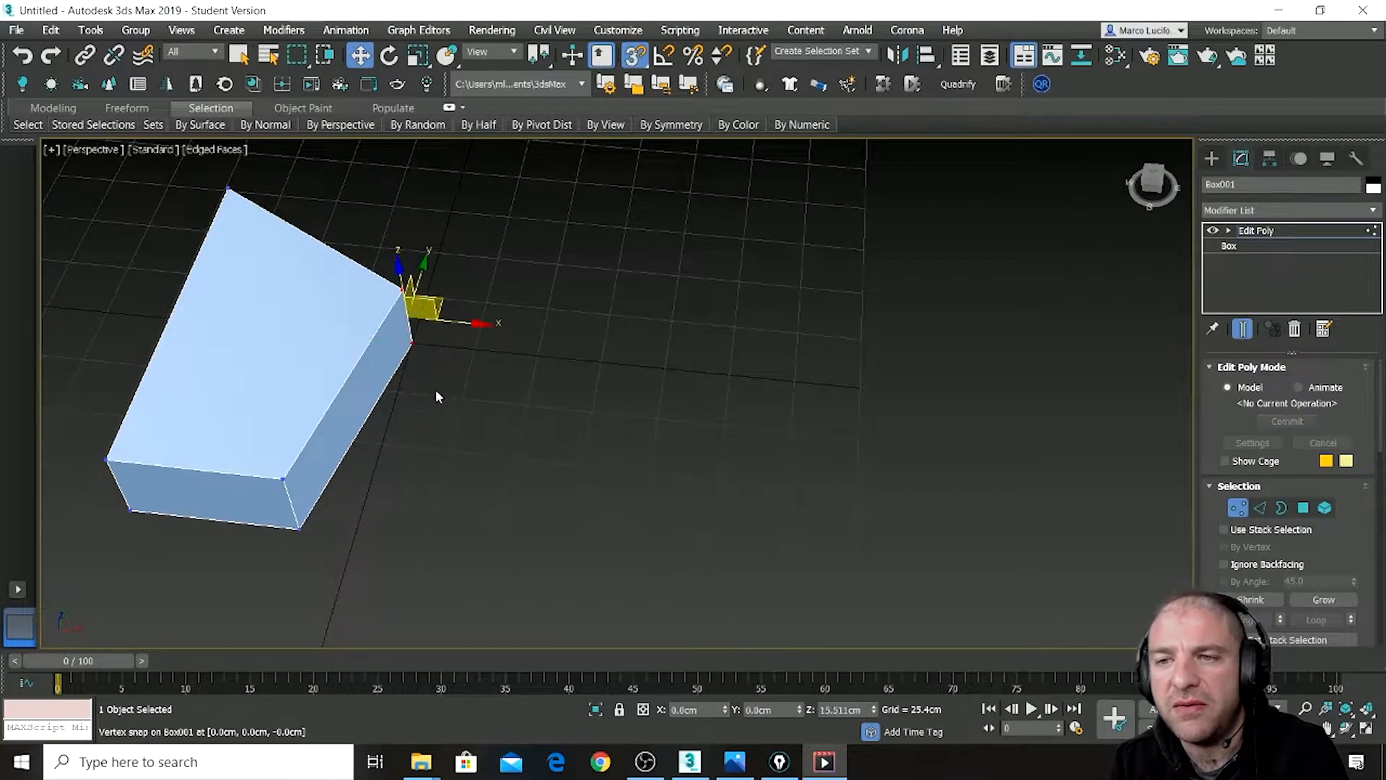
- Reposition the box's other corner vertices into a V-shaped footprint, with the outer apex at X -50.8 cm, Y 0, and leave vertex editing
left_click_drag(257, 579, 333, 414)
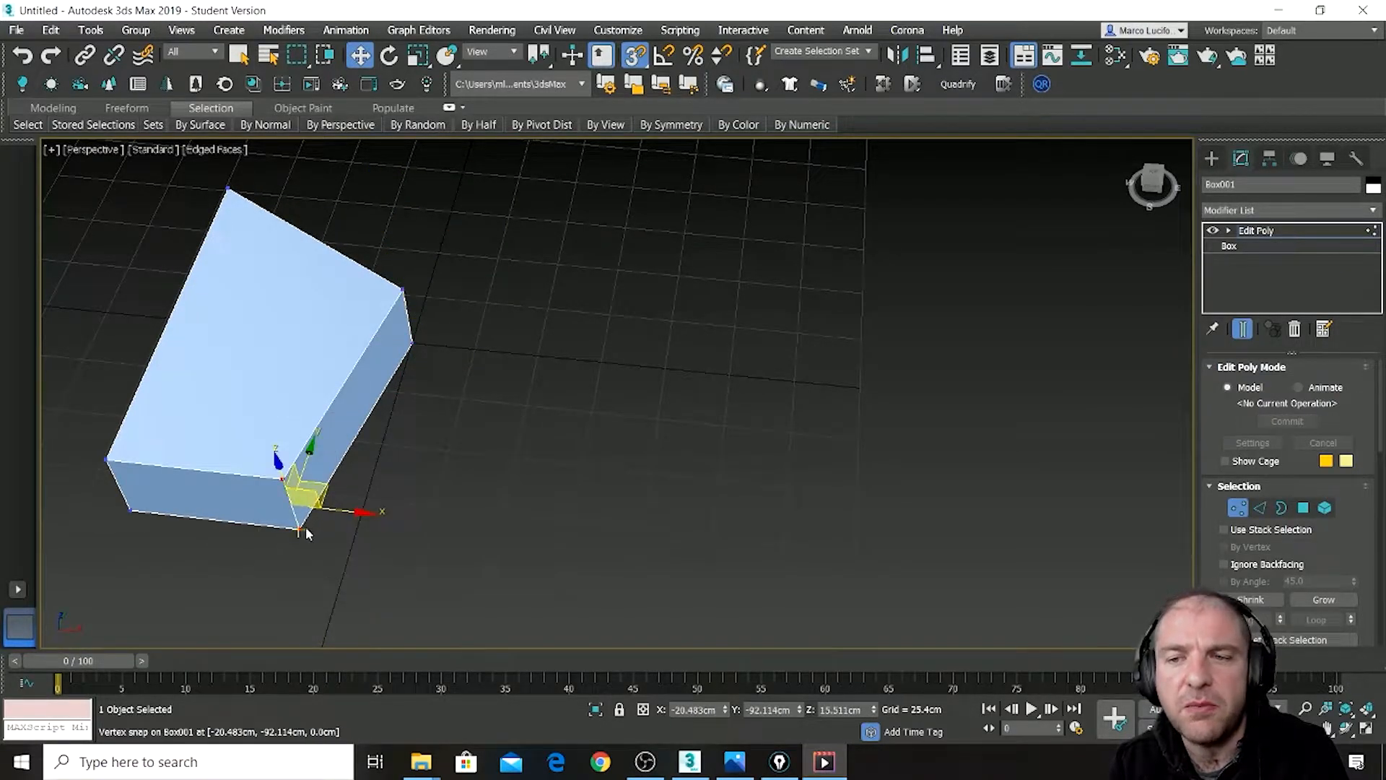
left_click_drag(306, 532, 431, 505)
middle_click_drag(570, 462, 288, 451, "alt")
left_click_drag(935, 210, 855, 509)
middle_click_drag(504, 356, 613, 442, "alt")
left_click_drag(606, 457, 645, 459)
left_click_drag(666, 469, 669, 488)
middle_click_drag(621, 470, 650, 469, "alt")
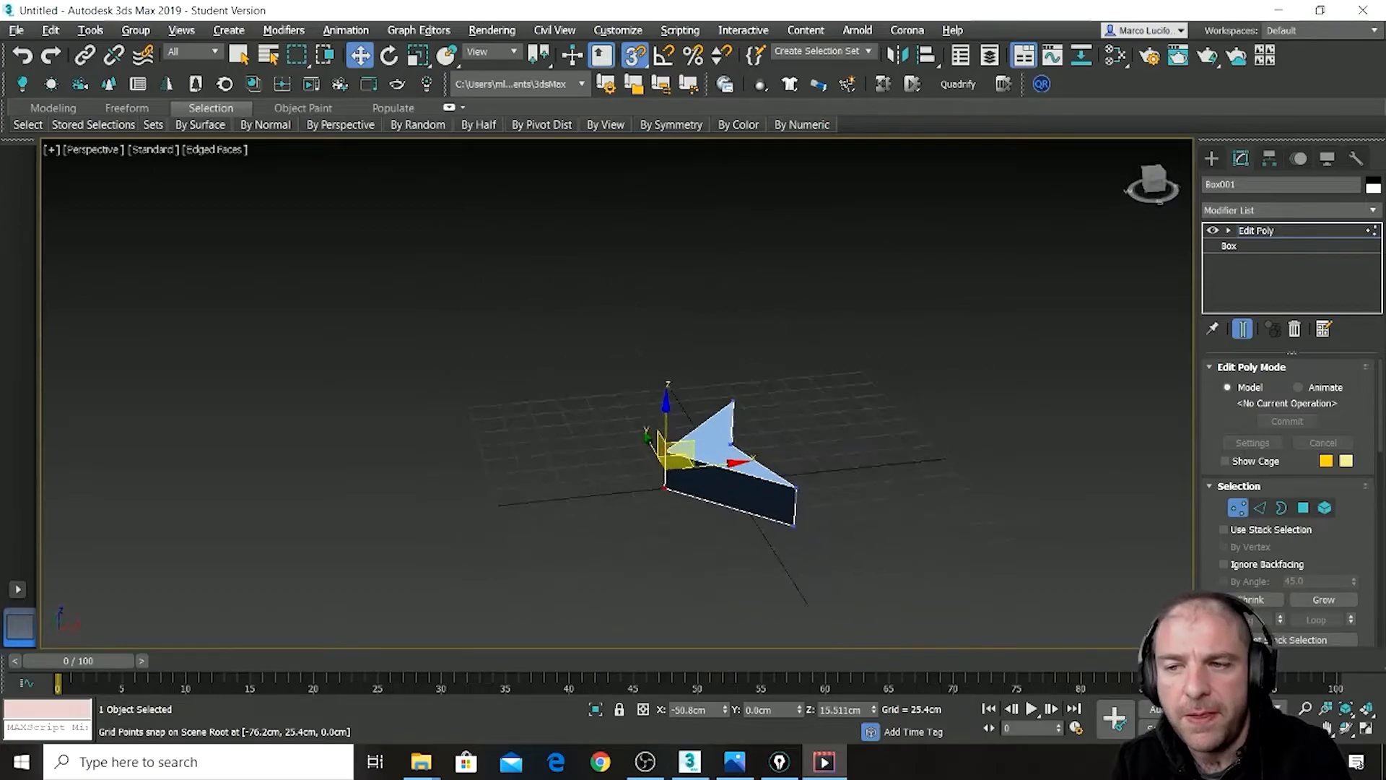
left_click(1314, 231)
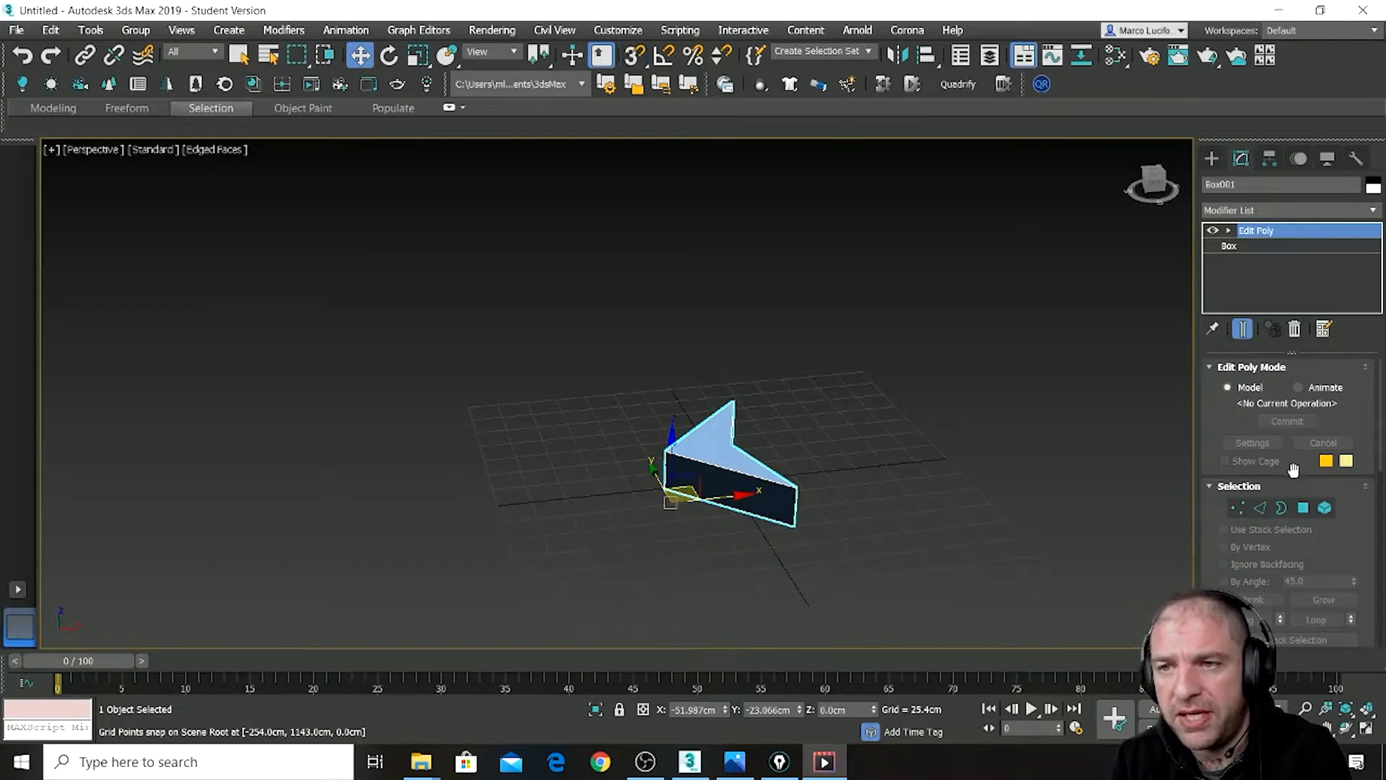
- Extrude the top polygon of the V-shaped block upward by 117.941 cm
left_click(1303, 508)
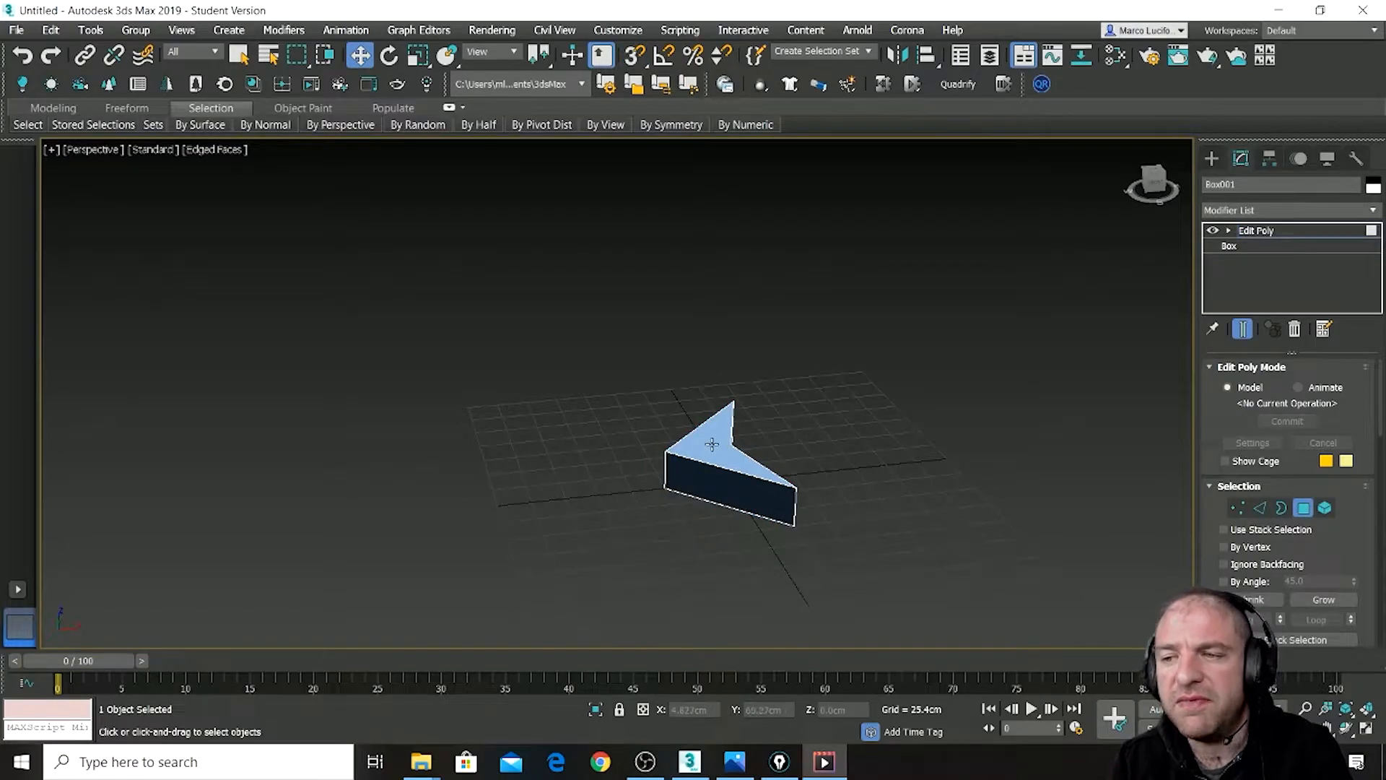
left_click(712, 444)
scroll(1292, 599, "down", 5)
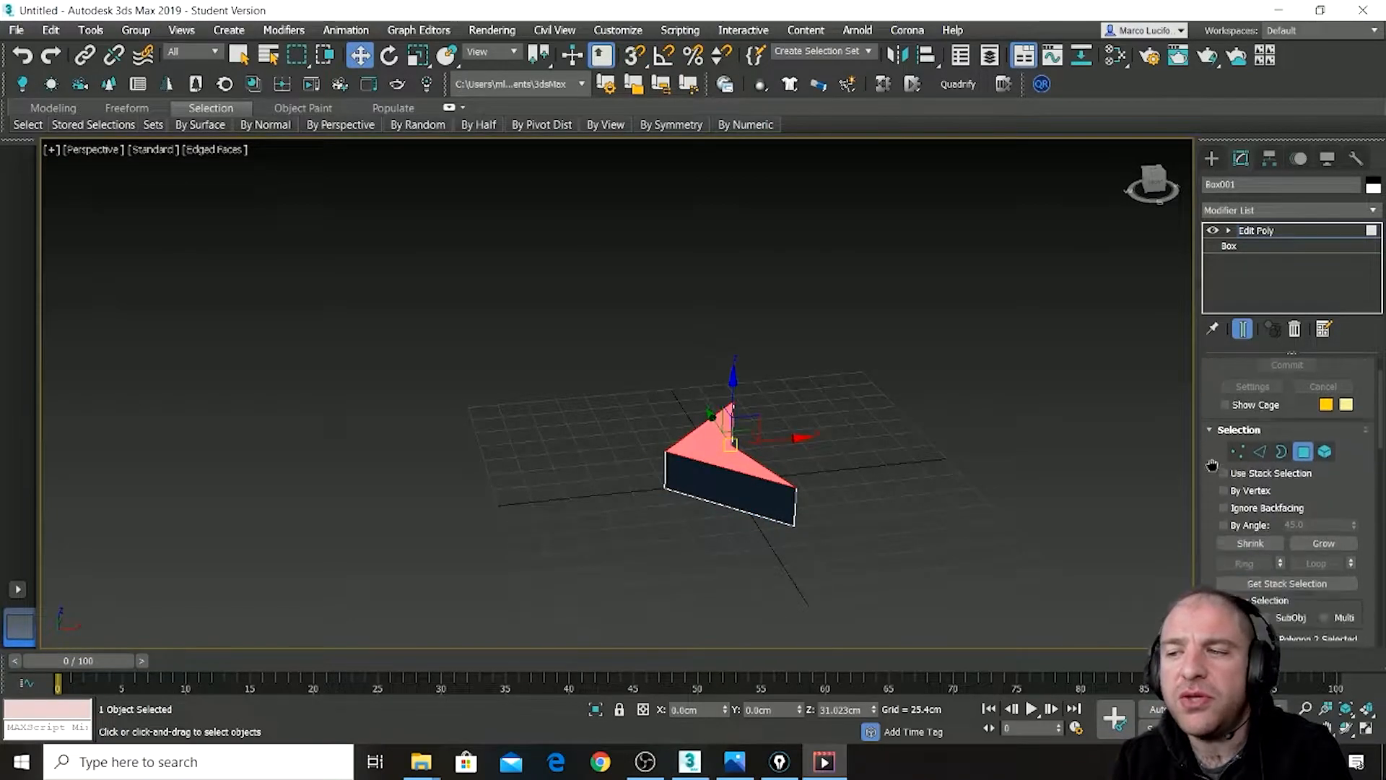
scroll(1284, 596, "down", 1)
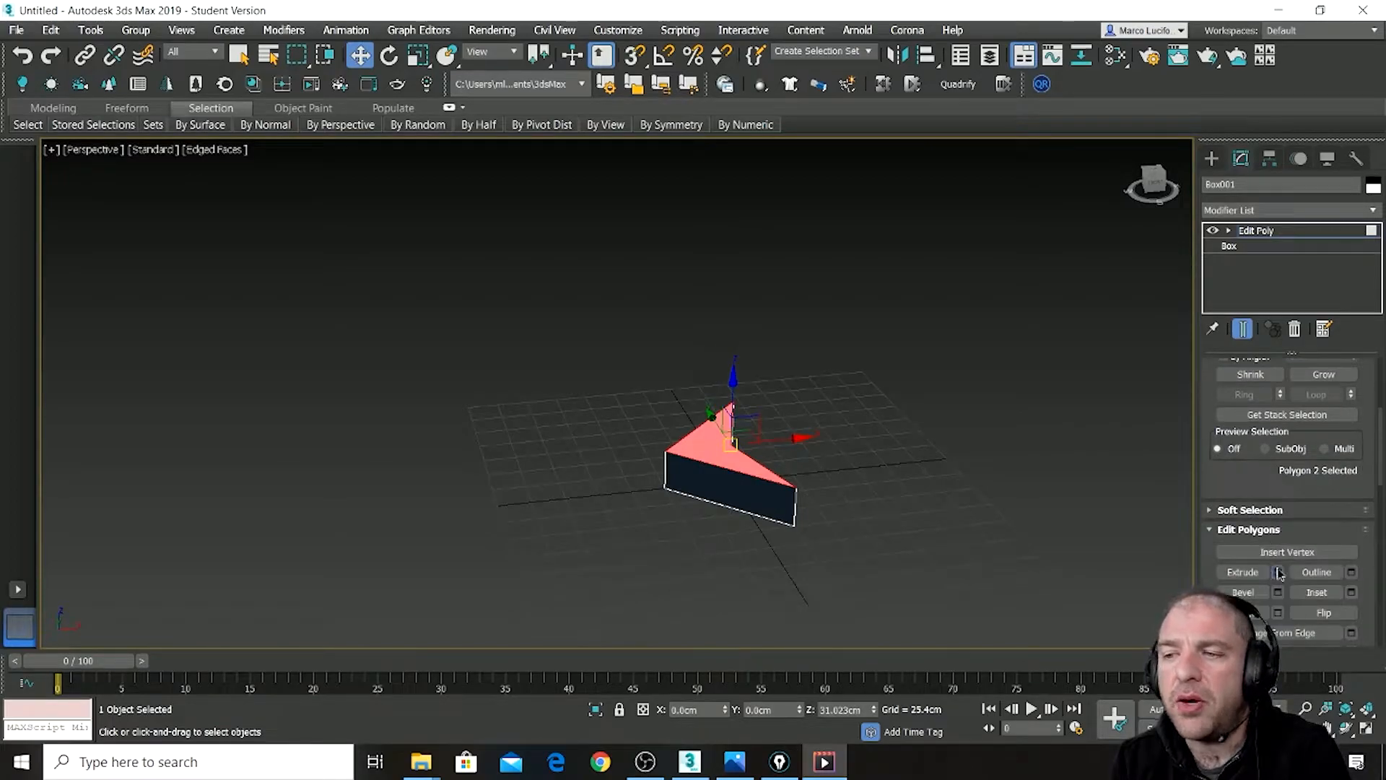
left_click(1279, 572)
middle_click_drag(765, 426, 711, 413, "alt")
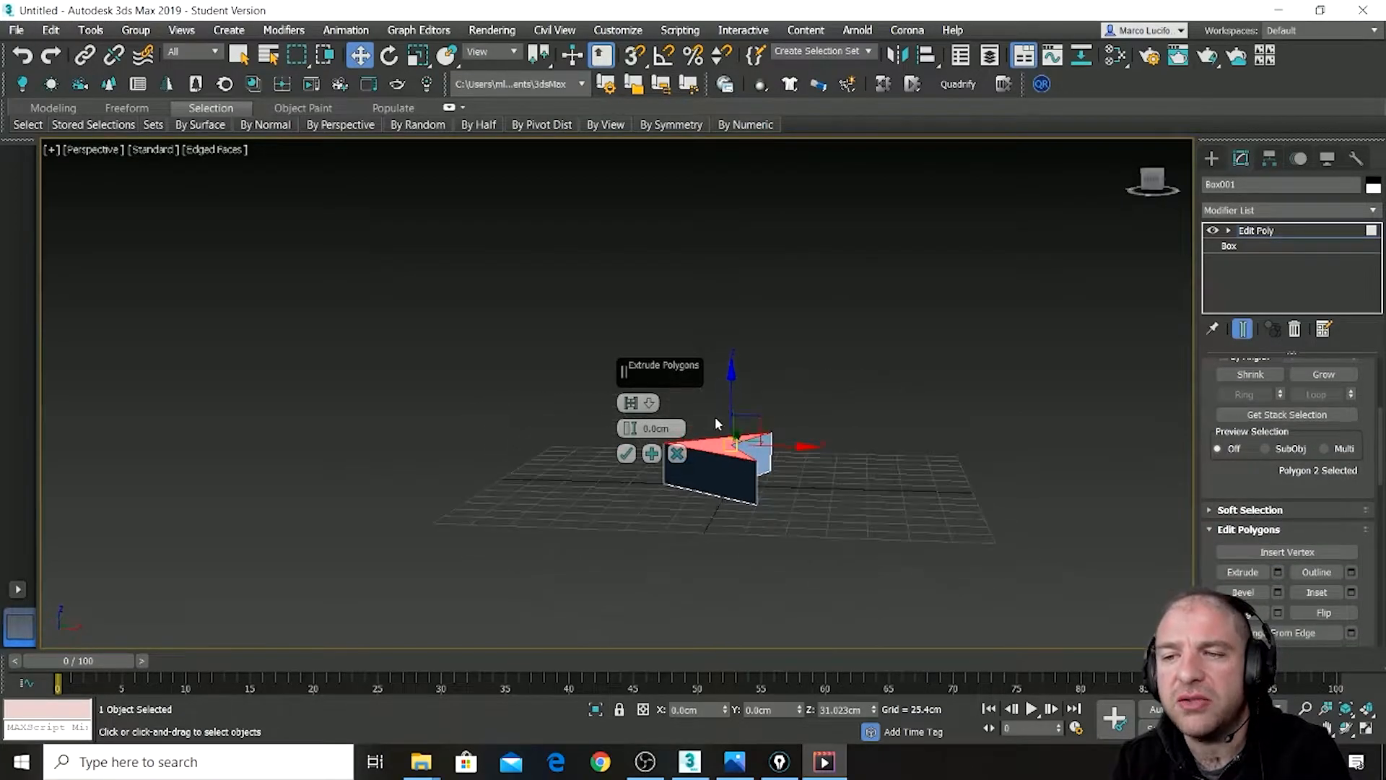
scroll(716, 417, "up", 2)
left_click_drag(630, 425, 688, 87)
middle_click_drag(570, 273, 533, 451)
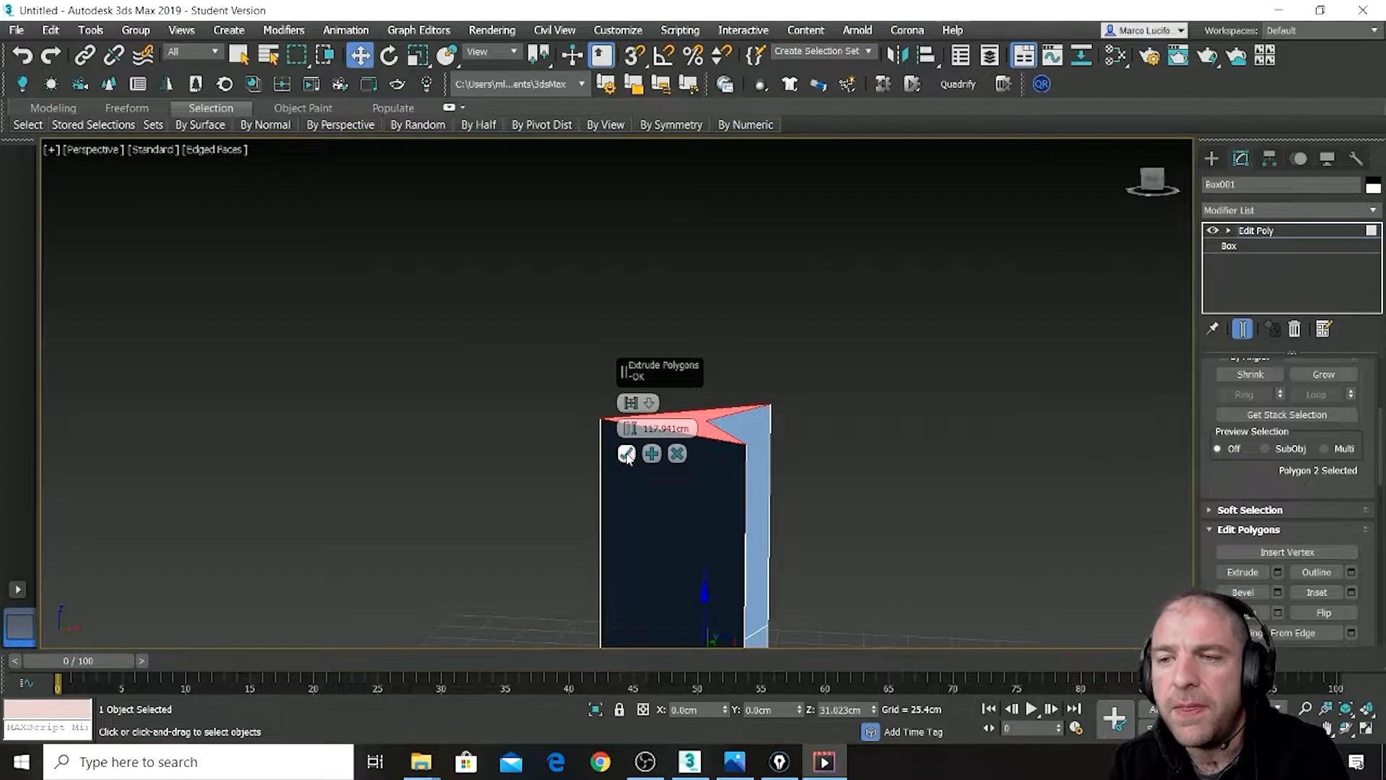
left_click(627, 455)
- Extrude the top polygon again by 51.451 cm to add an upper section
left_click(1277, 572)
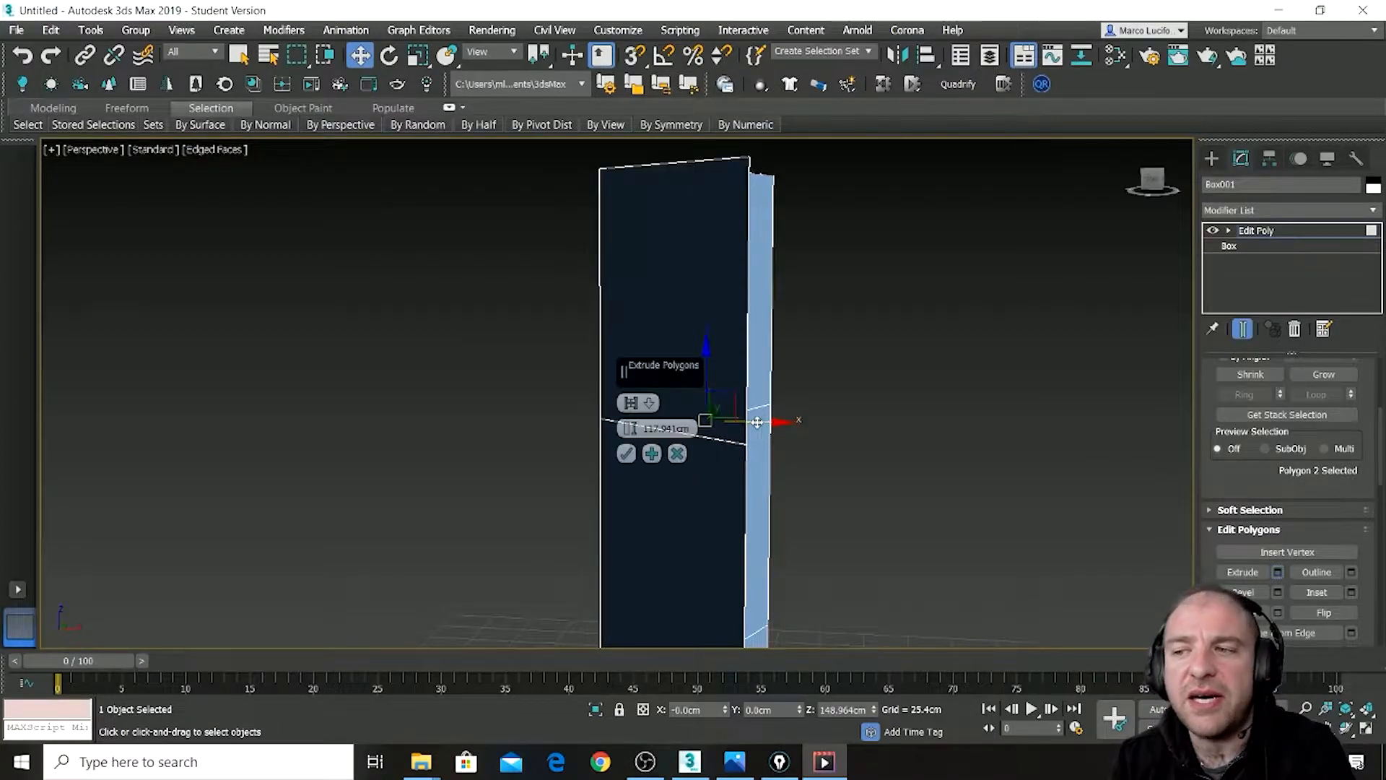
left_click_drag(629, 428, 643, 607)
left_click(627, 453)
middle_click_drag(628, 457, 589, 357, "alt")
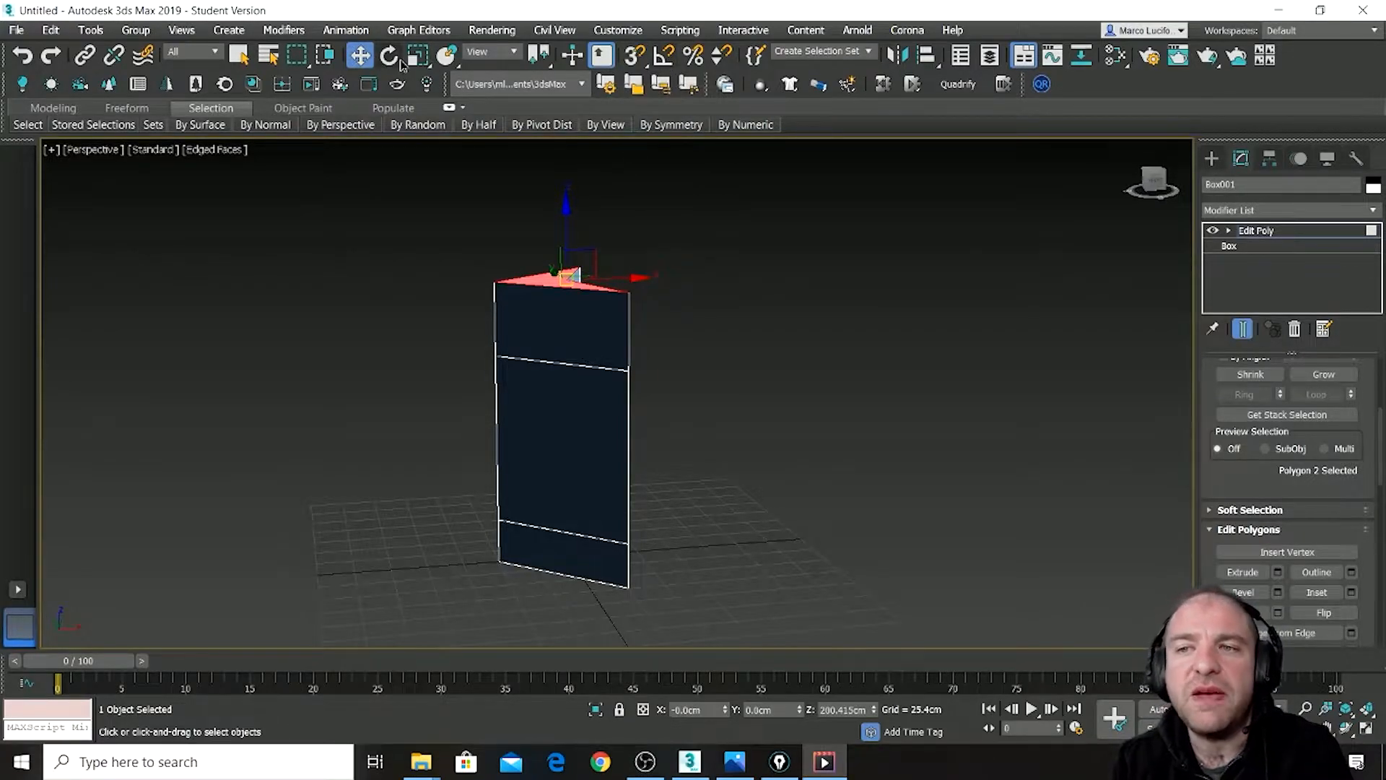
- Tilt the top polygon toward the open side of the V and extrude it by 51.451 cm to start the seat bend
key("e")
left_click_drag(621, 229, 537, 214)
middle_click_drag(538, 214, 483, 217, "alt")
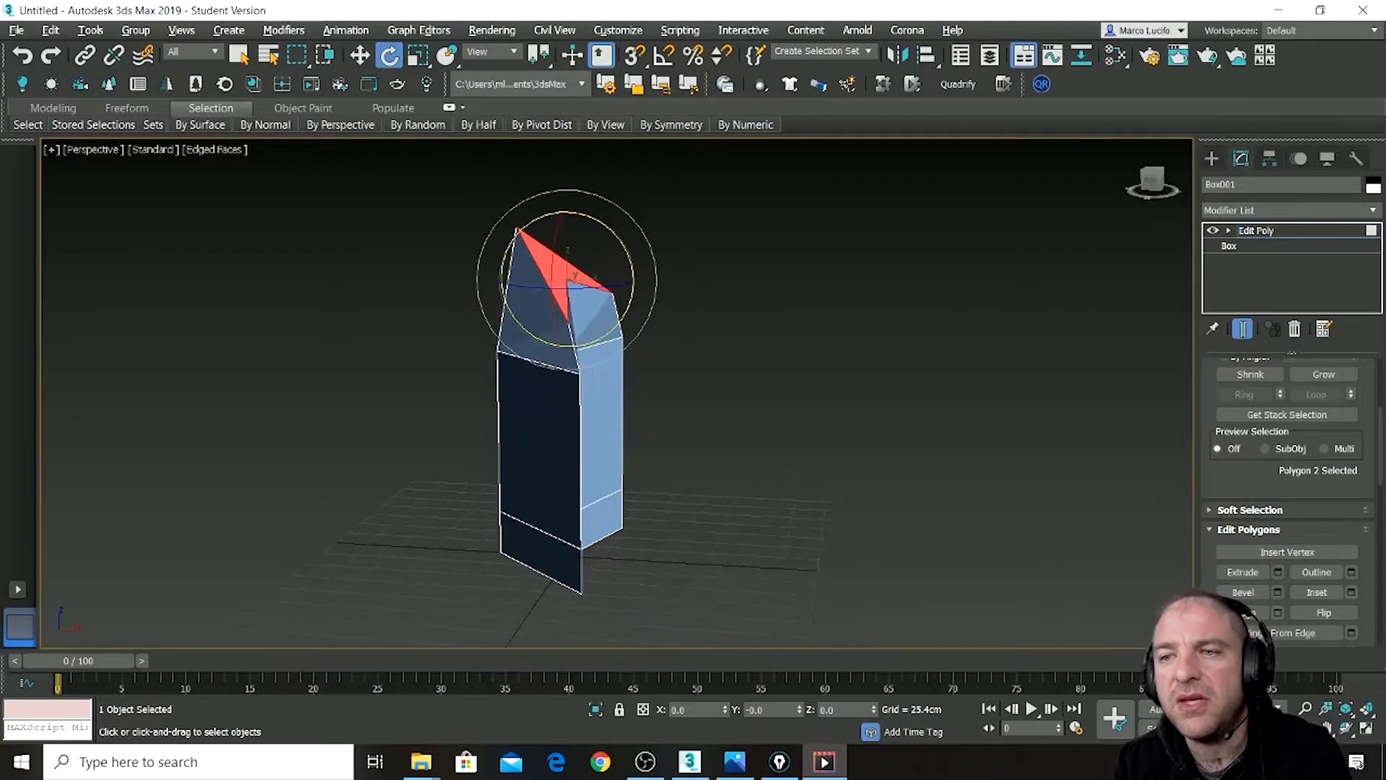
left_click(1277, 573)
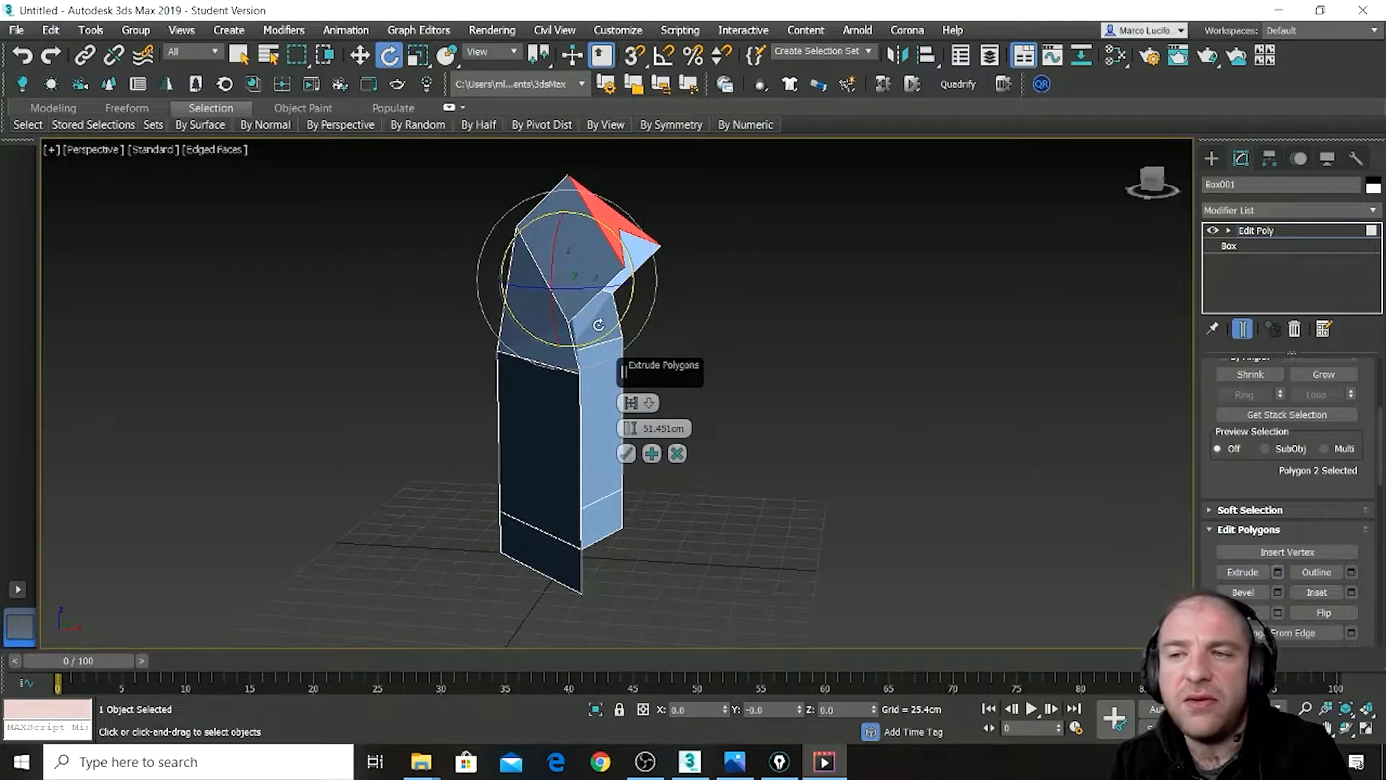
left_click(626, 453)
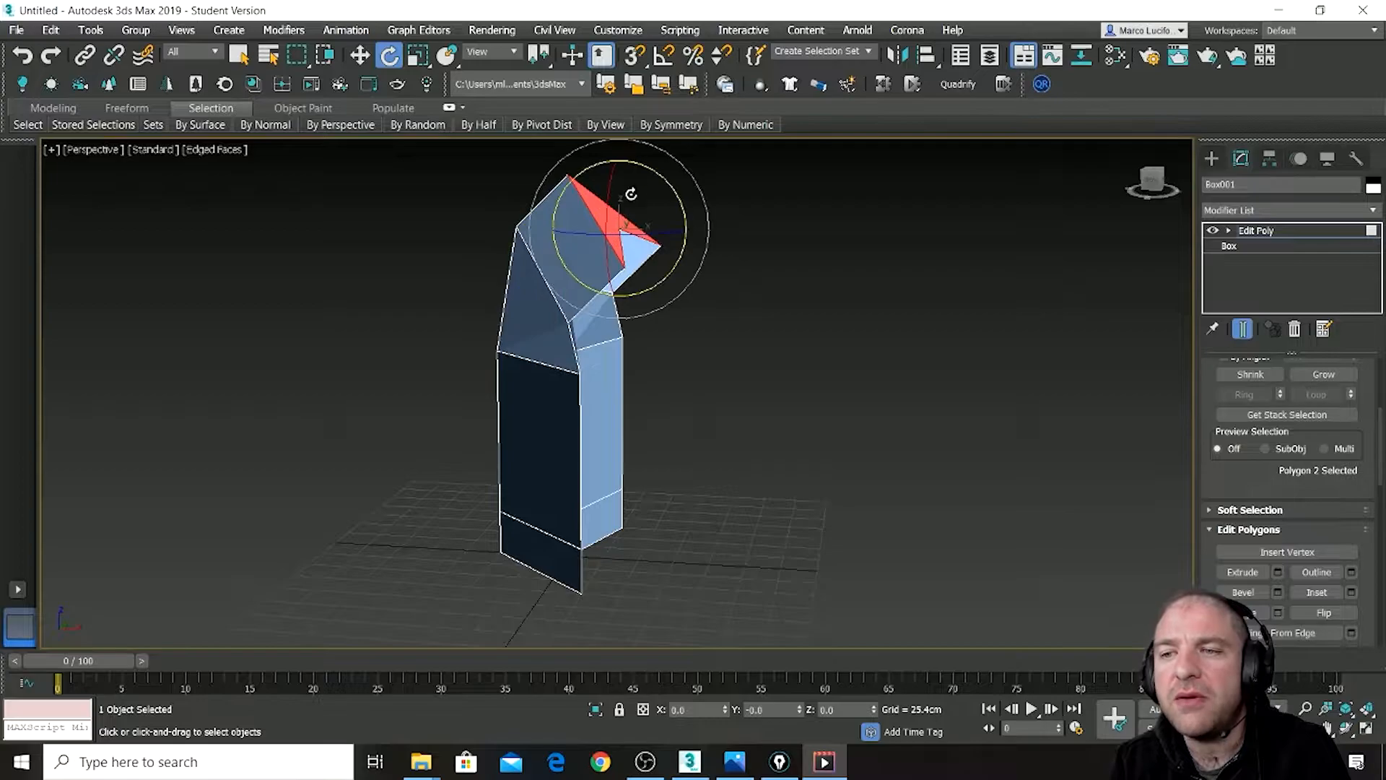
- Rotate the seat's end polygon to nearly vertical and move it outward about 65 cm in X and -33 cm in Z
left_click_drag(664, 182, 693, 232)
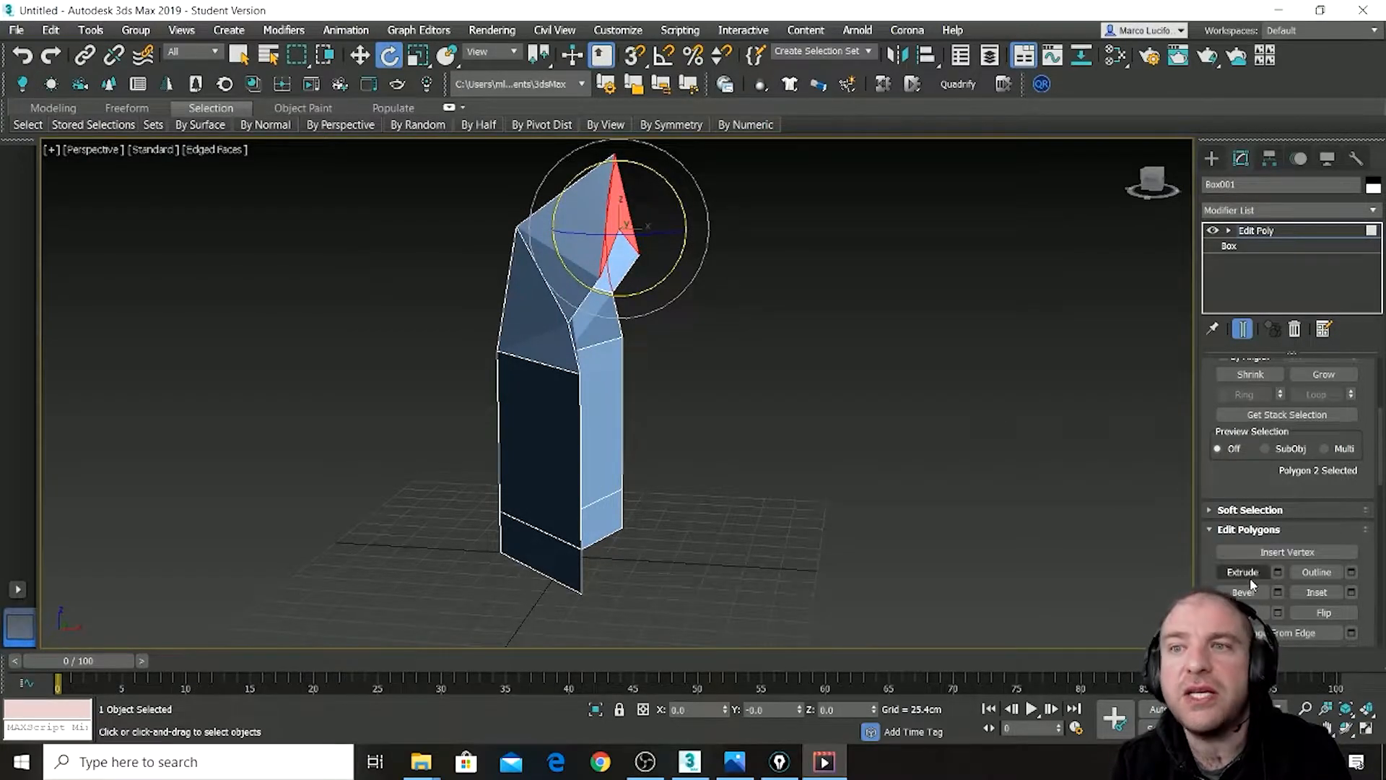
left_click(360, 56)
key("ctrl+z")
left_click_drag(691, 206, 736, 241)
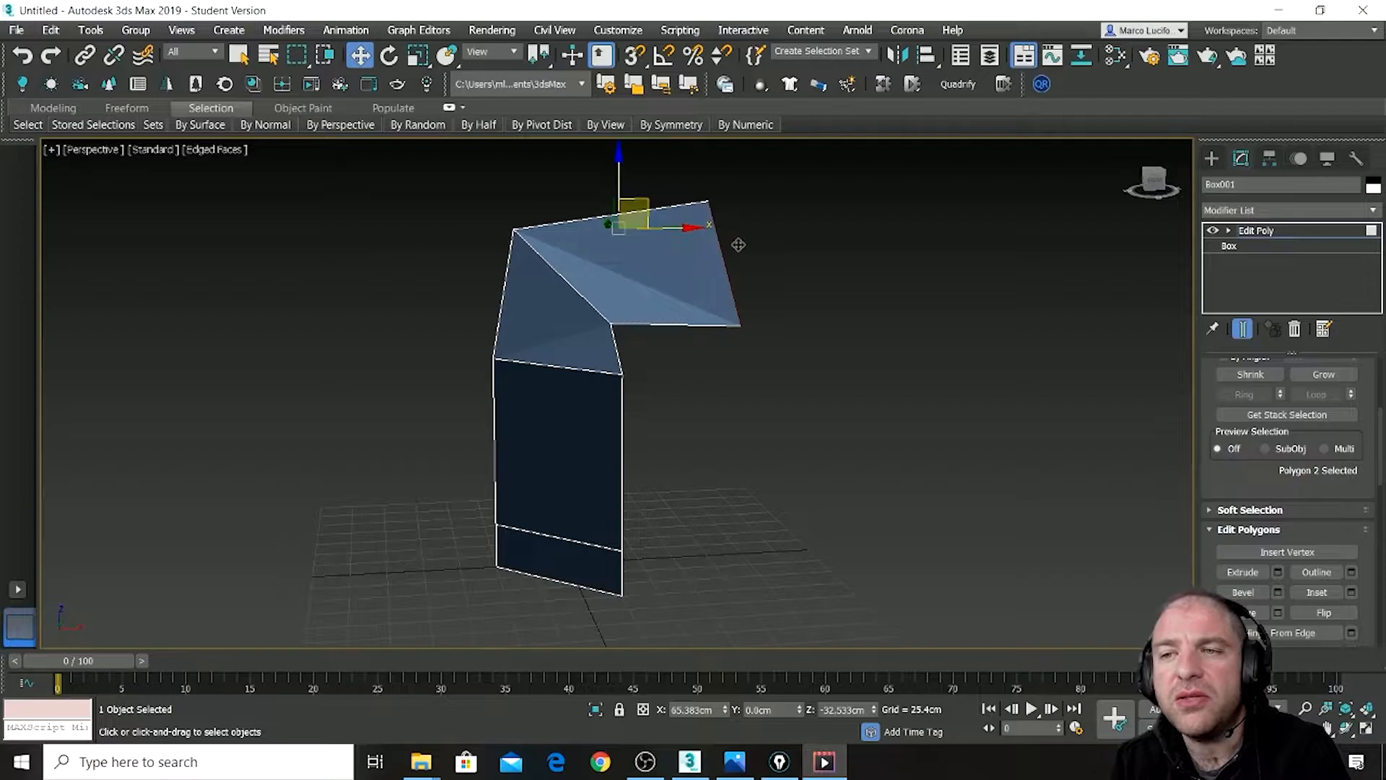
- Move the twelve vertices above the base section back and up to about X -24 cm, Z 227 cm so the column leans
left_click_drag(776, 173, 470, 407)
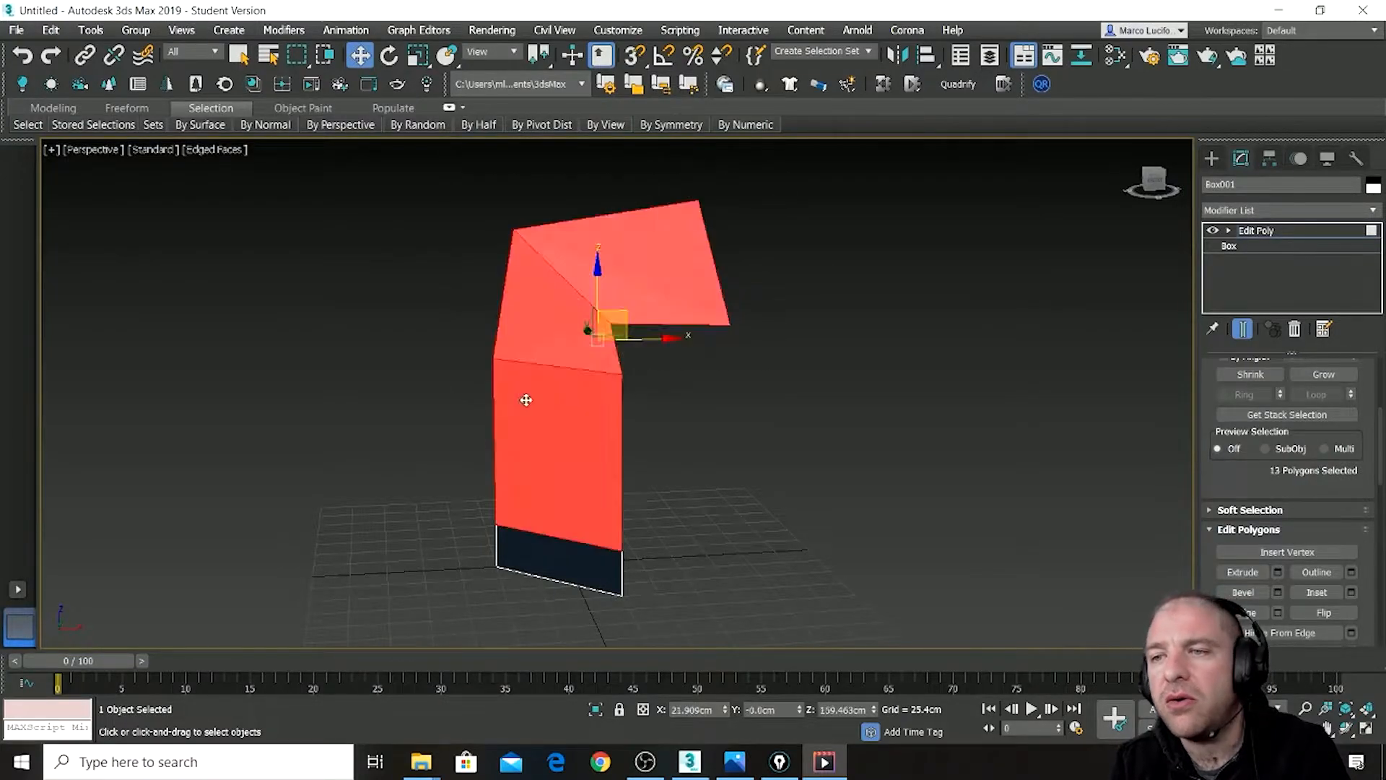
middle_click_drag(470, 406, 505, 408, "alt")
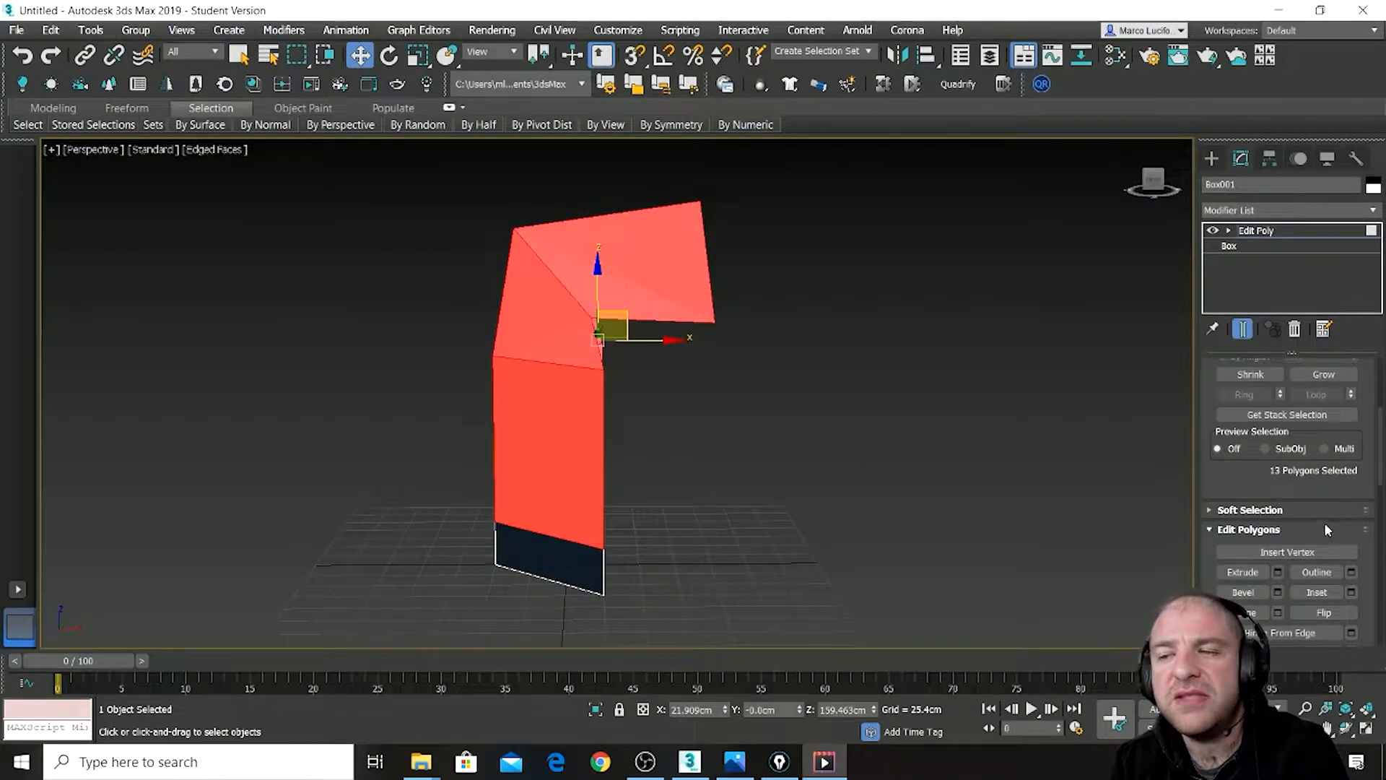
key("1")
left_click_drag(797, 217, 451, 432)
left_click_drag(645, 315, 561, 248)
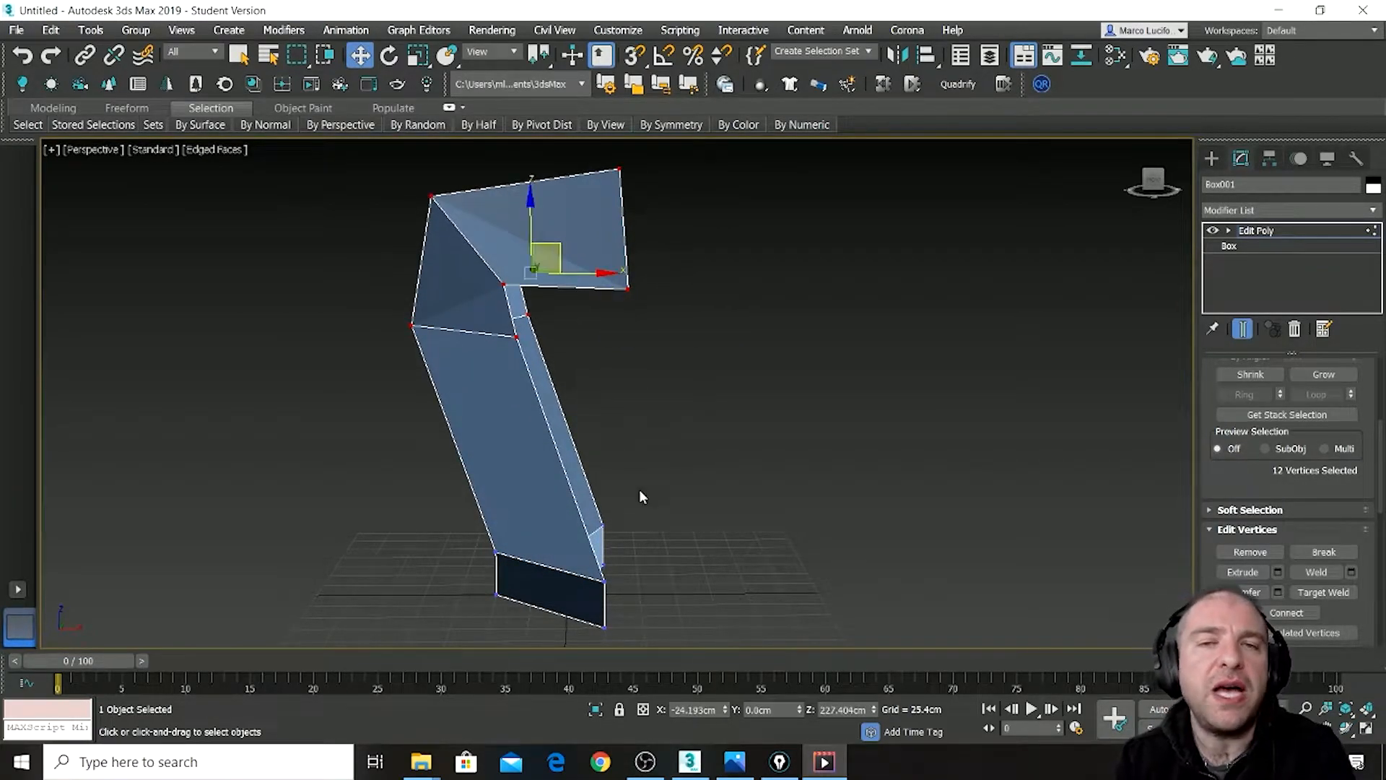
middle_click_drag(561, 248, 568, 226, "alt")
middle_click_drag(622, 270, 609, 274, "alt")
middle_click_drag(441, 198, 381, 195, "alt")
middle_click_drag(454, 272, 499, 267, "alt")
left_click(514, 270)
- Move the two front vertices at the bottom of the base outward about 41 cm in X to form the foot
middle_click_drag(653, 594, 682, 595, "alt")
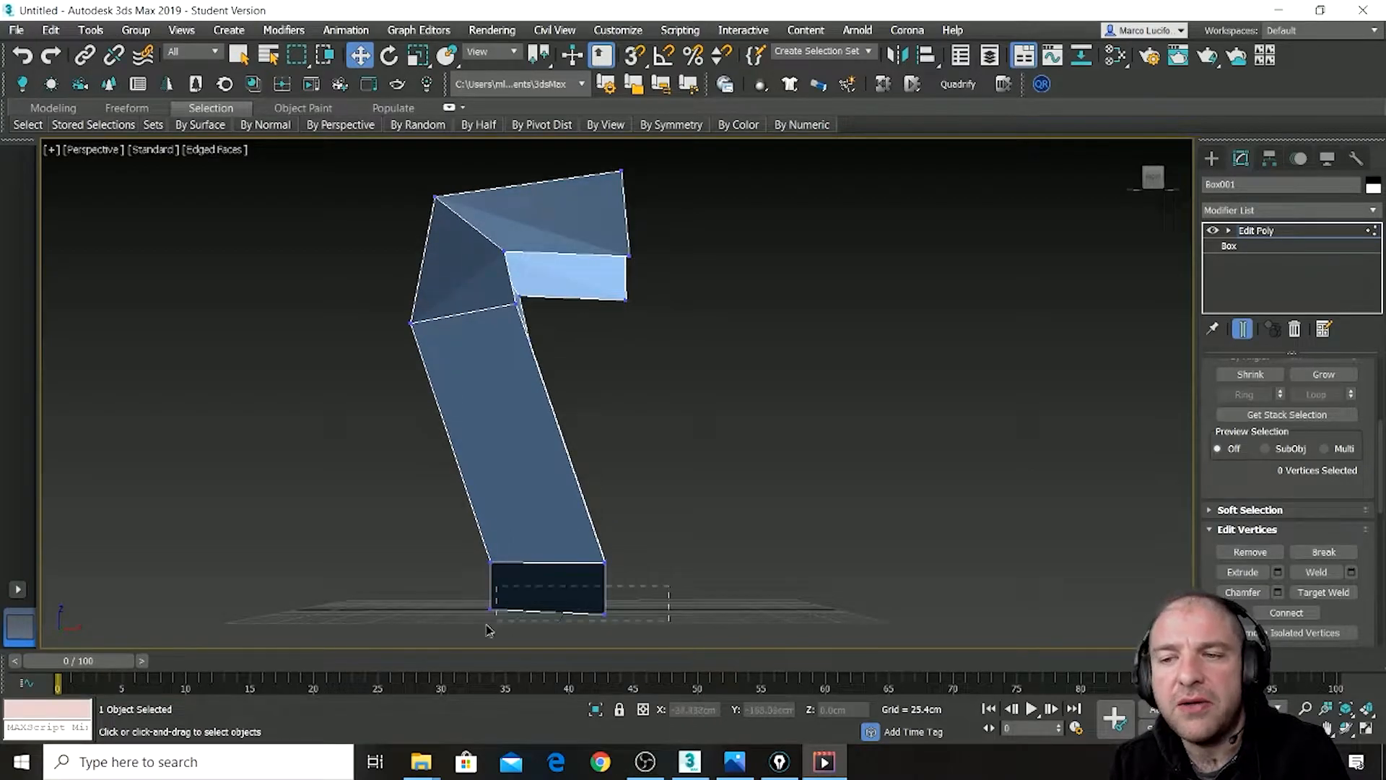
left_click_drag(494, 622, 502, 629)
left_click_drag(628, 612, 642, 612)
middle_click_drag(642, 612, 603, 610, "alt")
left_click(650, 591)
left_click_drag(693, 615, 756, 626)
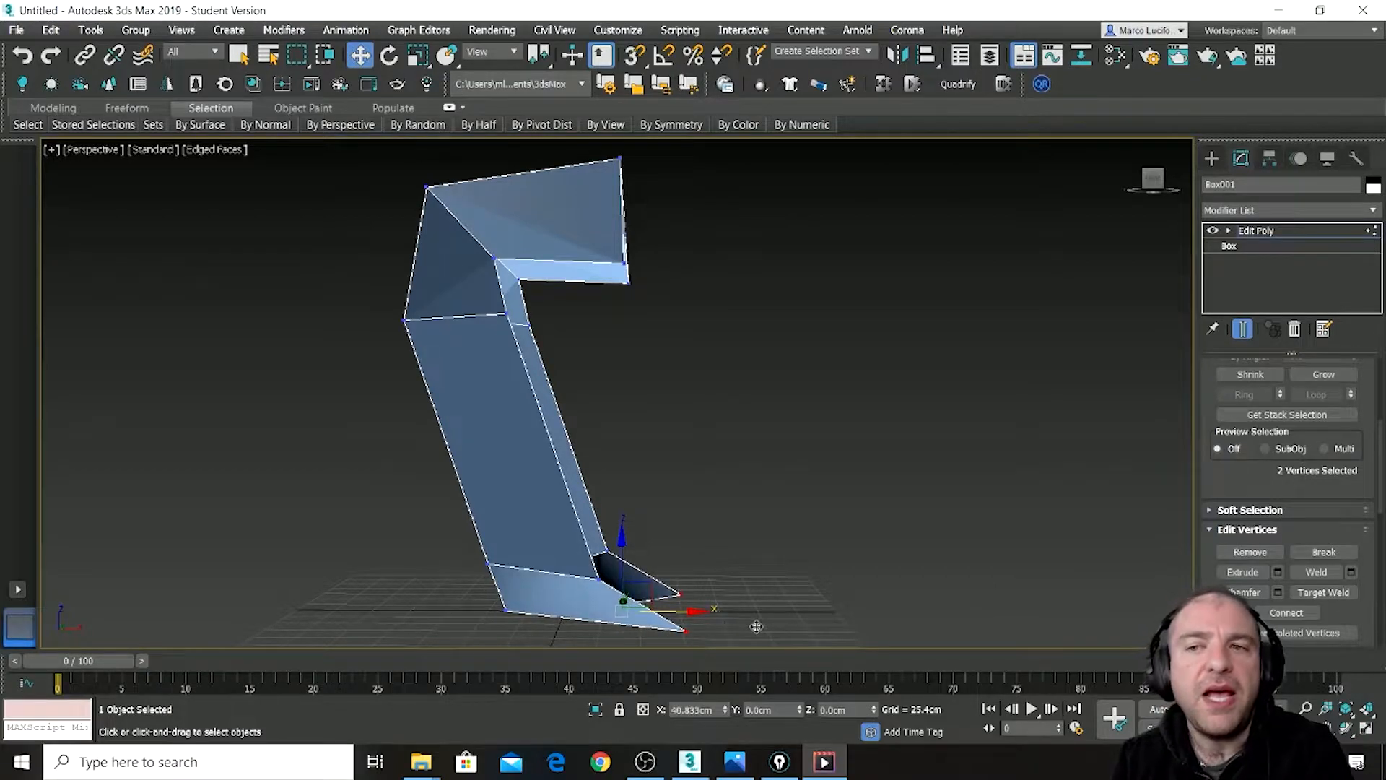
- Raise the front vertices of the lower ring and lift its rear outer vertex to about Z 48 cm
left_click_drag(634, 539, 623, 476)
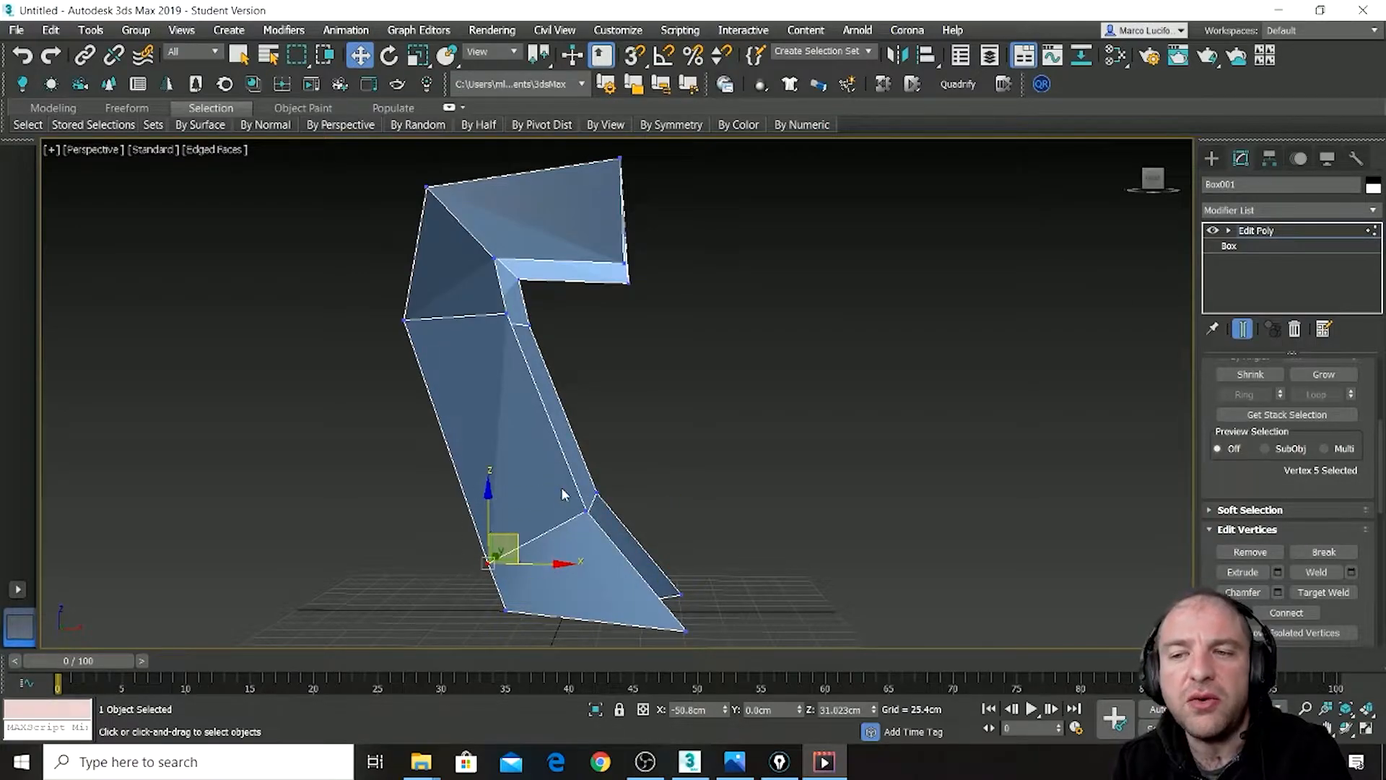
left_click_drag(513, 513, 512, 510)
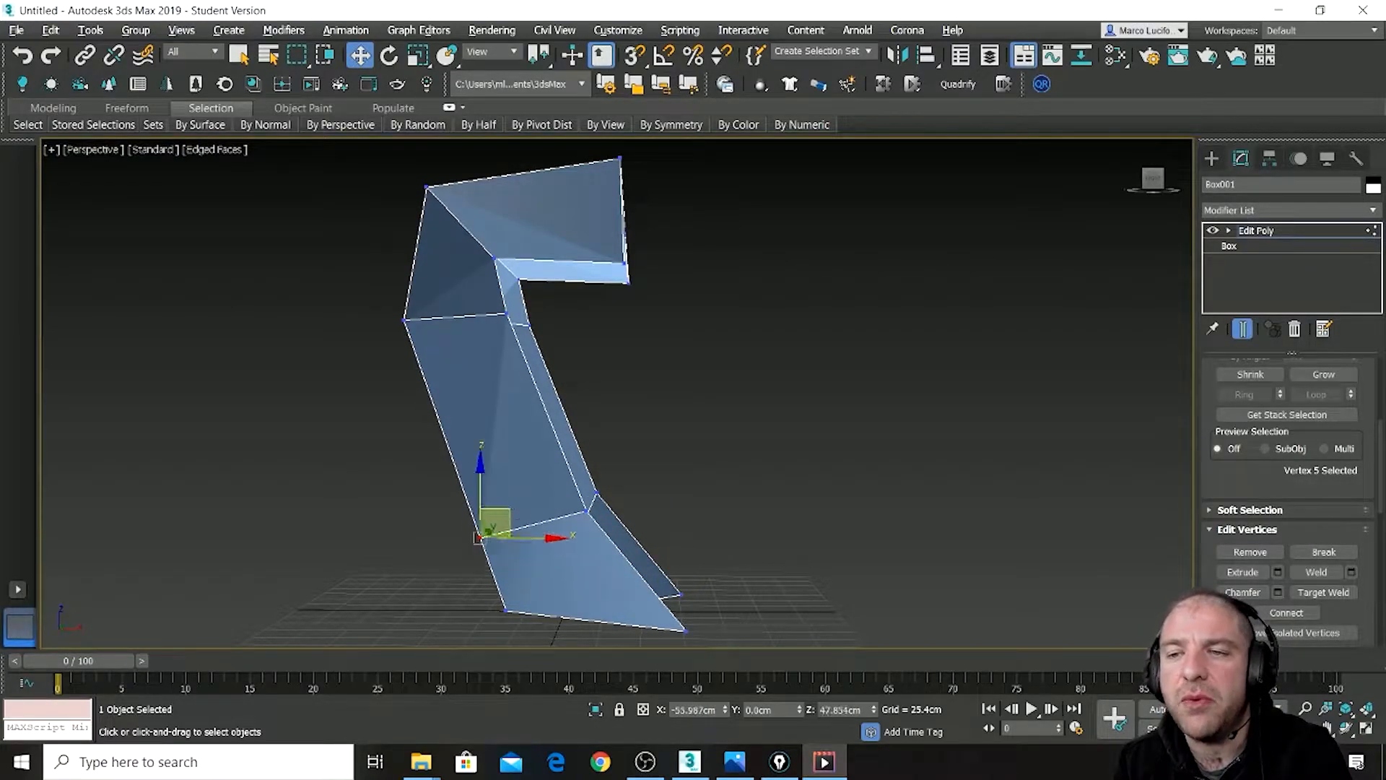
middle_click_drag(512, 510, 412, 509, "alt")
- Raise the remaining inner vertex of the lower ring to about X -16 cm, Z 59 cm
left_click(527, 576)
middle_click_drag(538, 560, 643, 554, "alt")
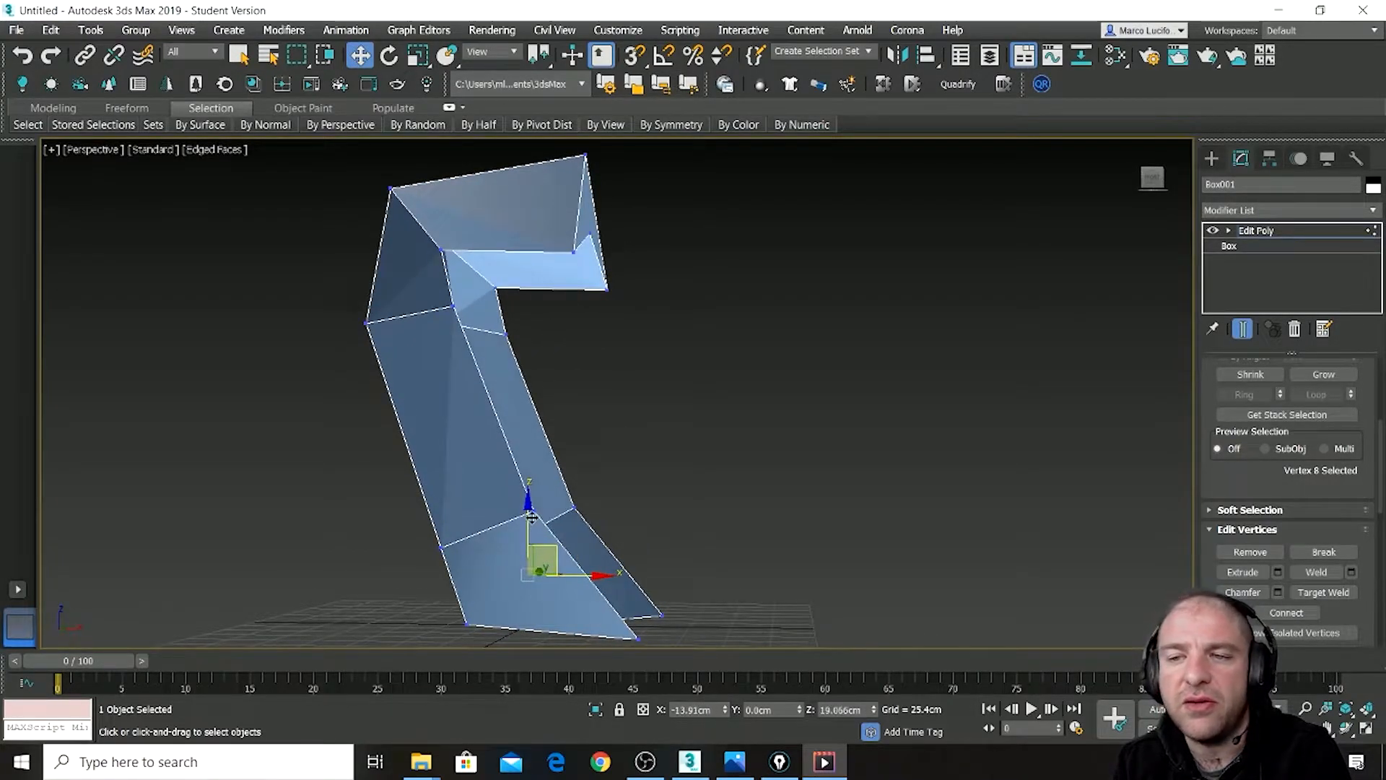
middle_click_drag(543, 530, 561, 553, "alt")
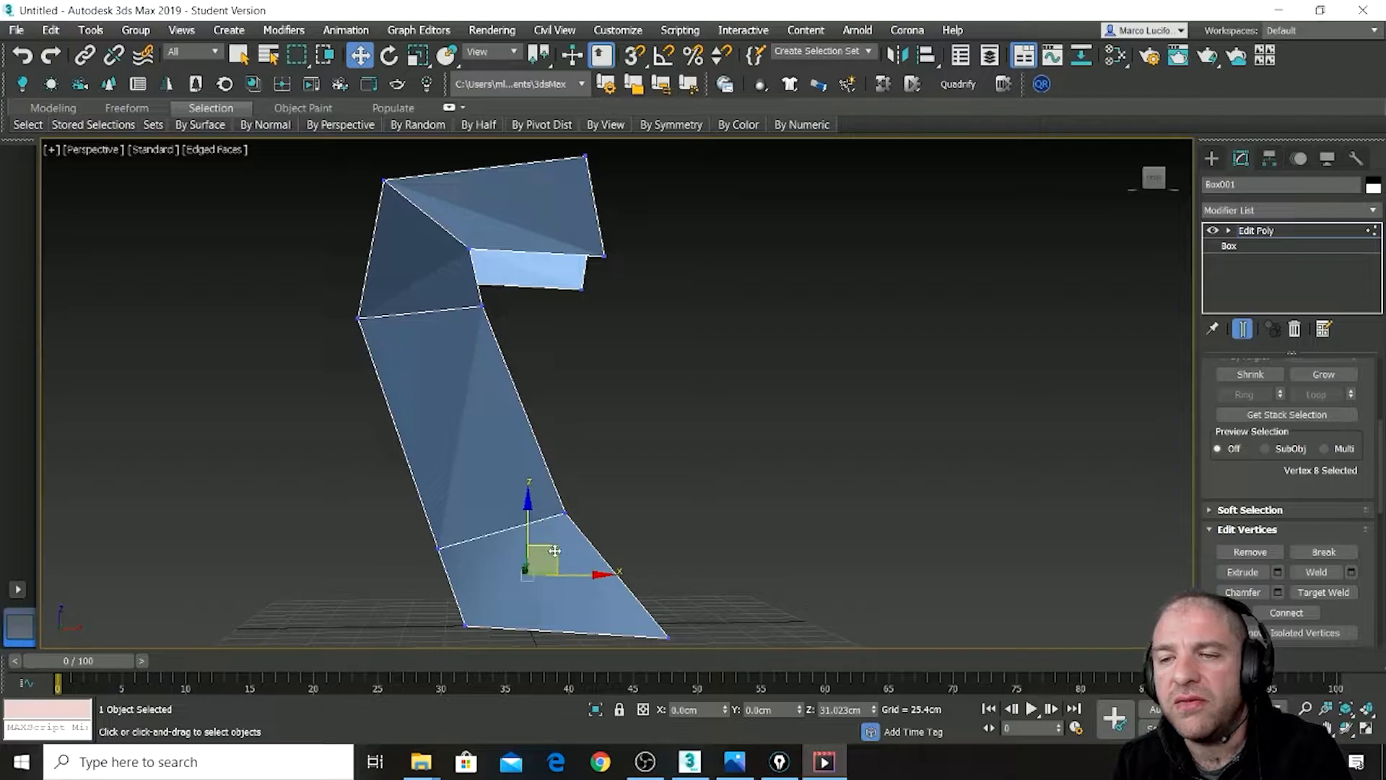
left_click_drag(555, 551, 528, 509)
middle_click_drag(528, 510, 533, 418, "alt")
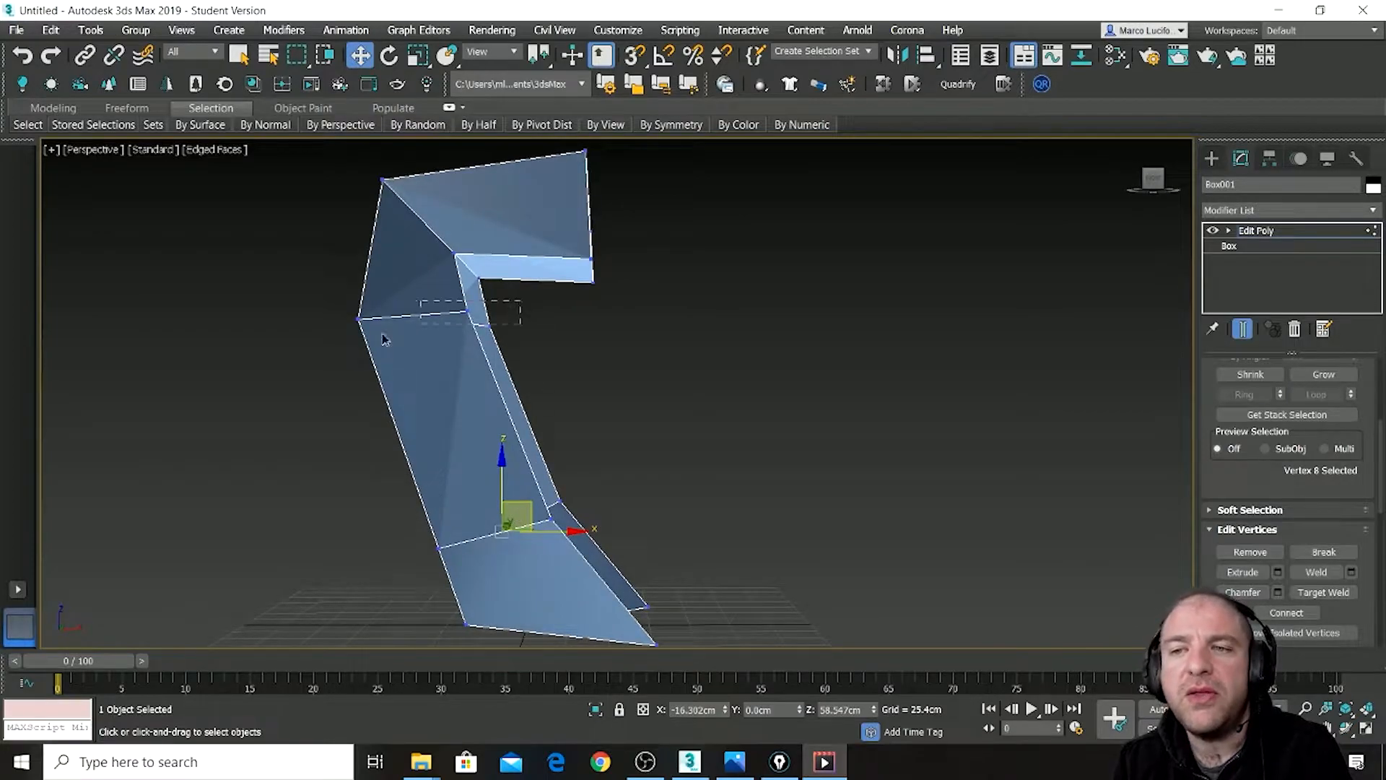
- Rotate the four vertices of the ring below the seat bend about -4.5 degrees around Y and scale them
left_click_drag(417, 331, 315, 359)
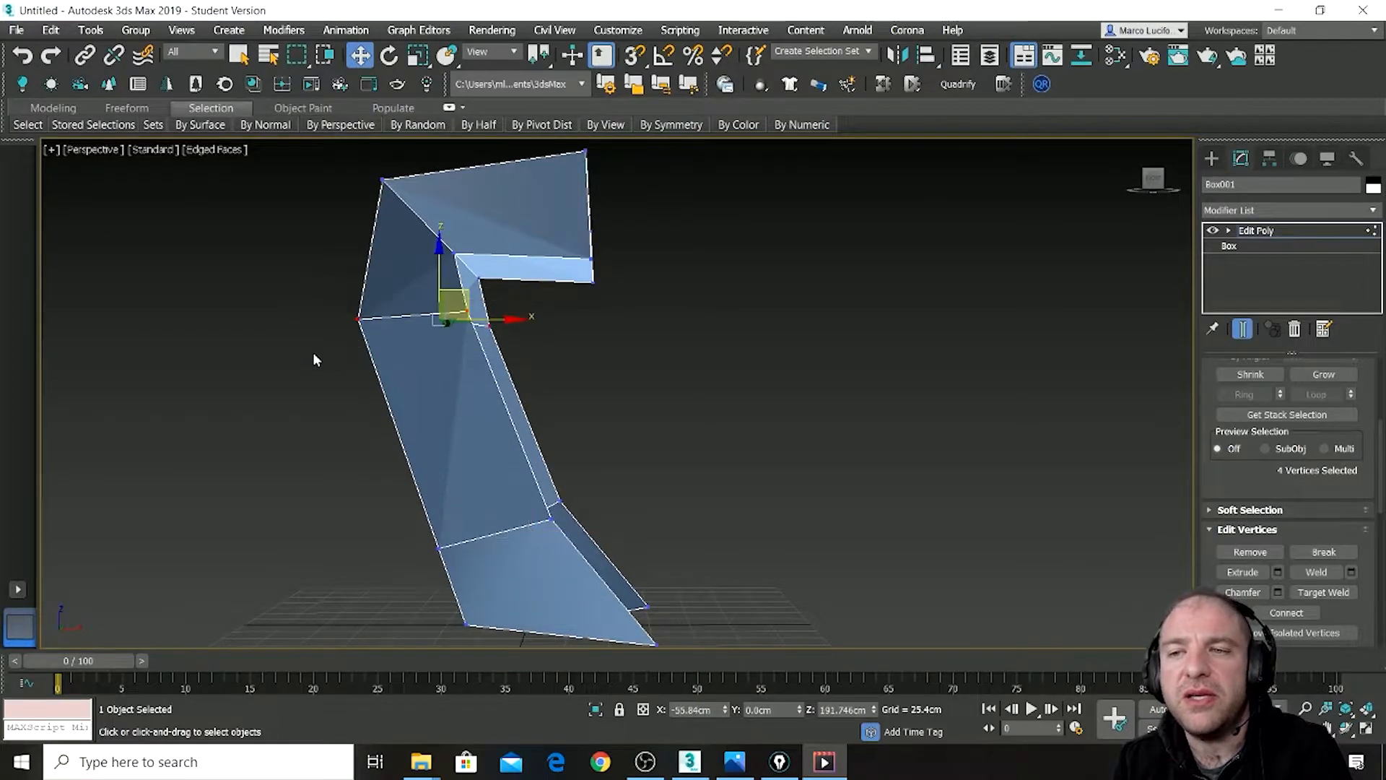
left_click(393, 57)
left_click_drag(482, 354, 494, 353)
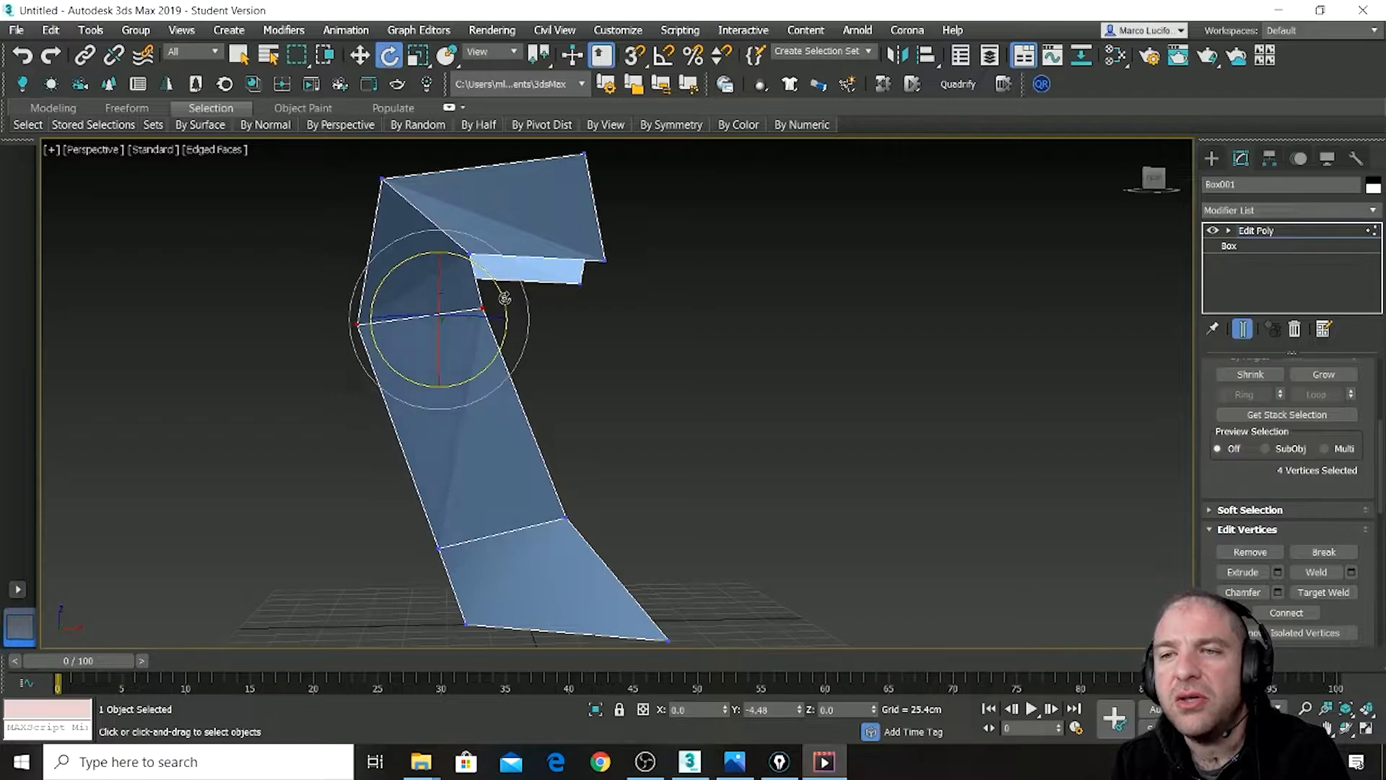
left_click(417, 55)
middle_click_drag(462, 339, 434, 275, "alt")
left_click_drag(437, 314, 450, 368)
middle_click_drag(451, 372, 586, 347, "alt")
- Lower the two rear centre vertices of the seat bend by about 38 cm in Z
left_click(362, 63)
middle_click_drag(432, 289, 460, 320, "alt")
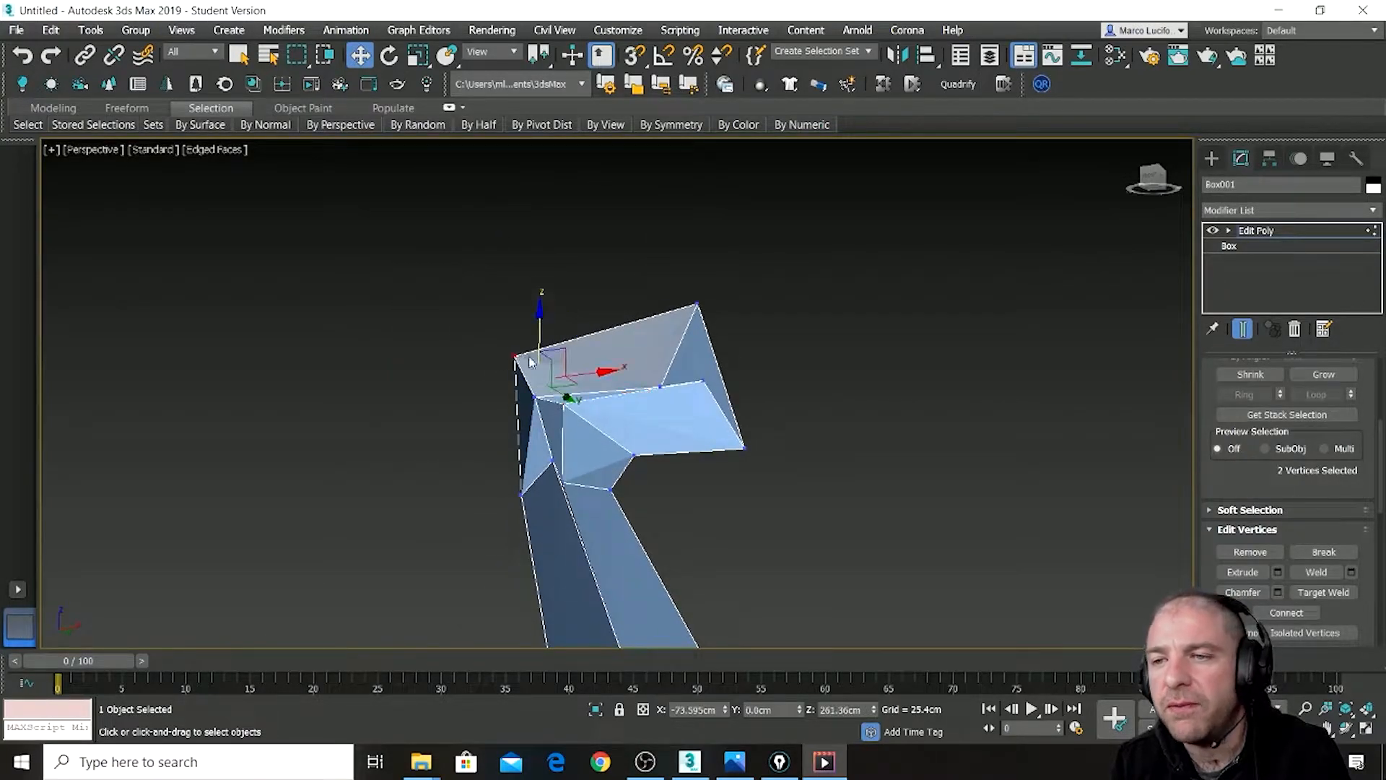
left_click_drag(564, 350, 566, 405)
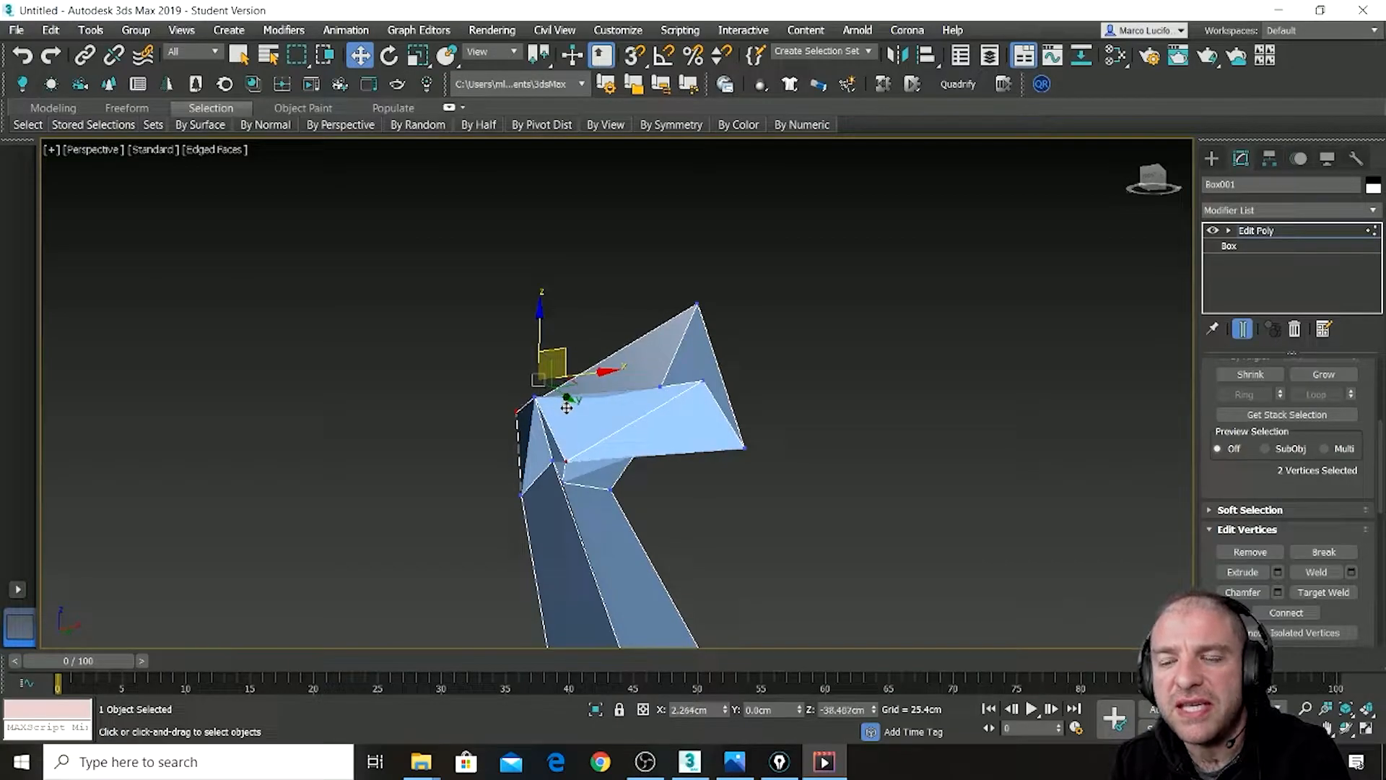
middle_click_drag(567, 404, 446, 420, "alt")
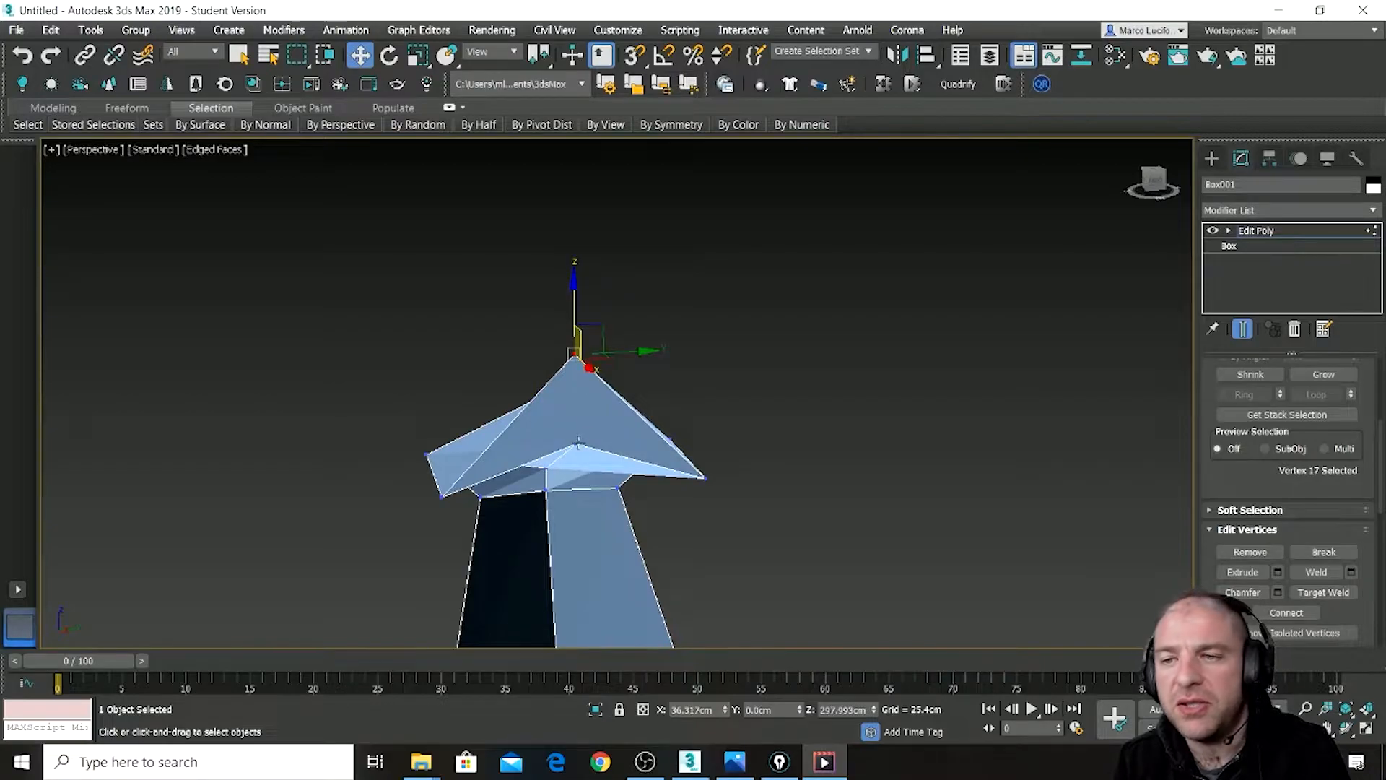
- Lower the seat's peaked front centre vertex to about Z 229 cm, then by about another 30 cm
middle_click_drag(568, 470, 645, 414, "alt")
left_click_drag(600, 370, 601, 491)
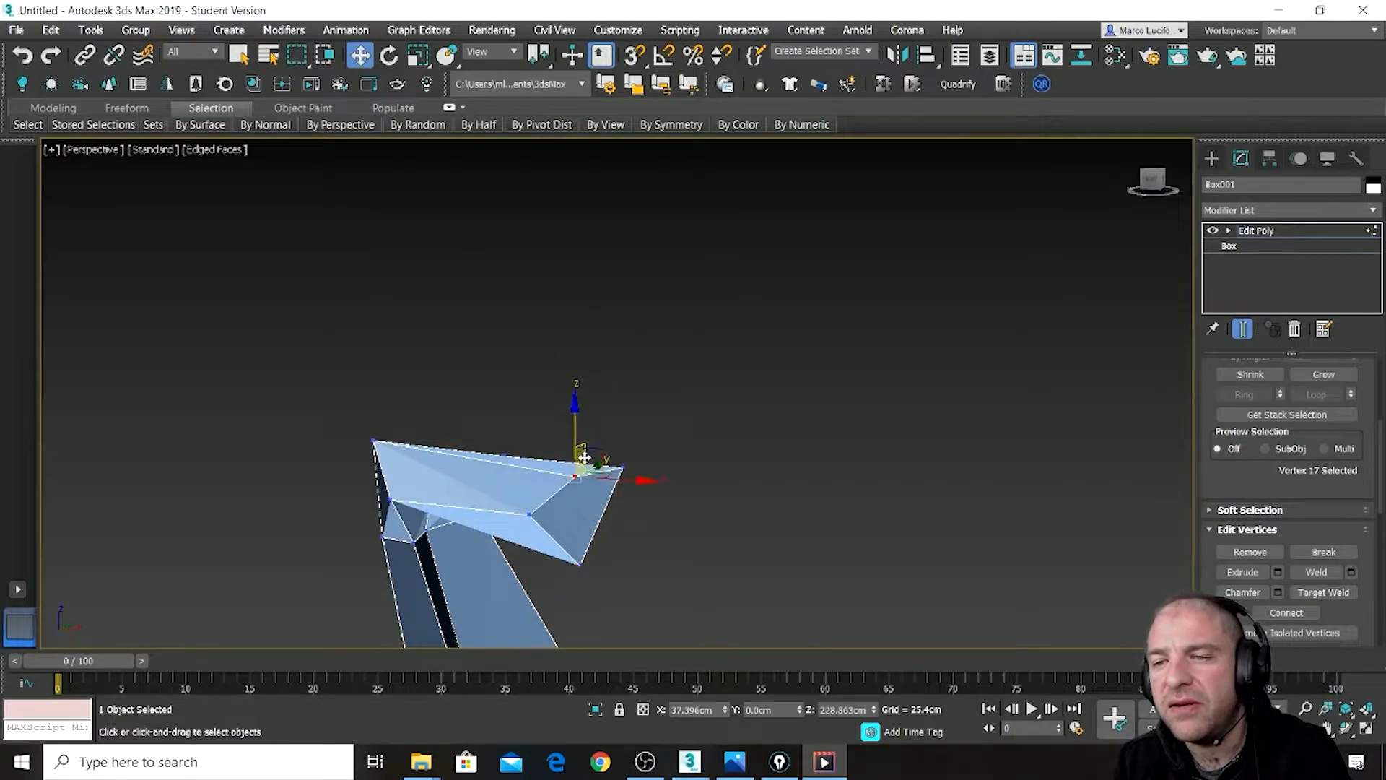
left_click_drag(575, 427, 574, 478)
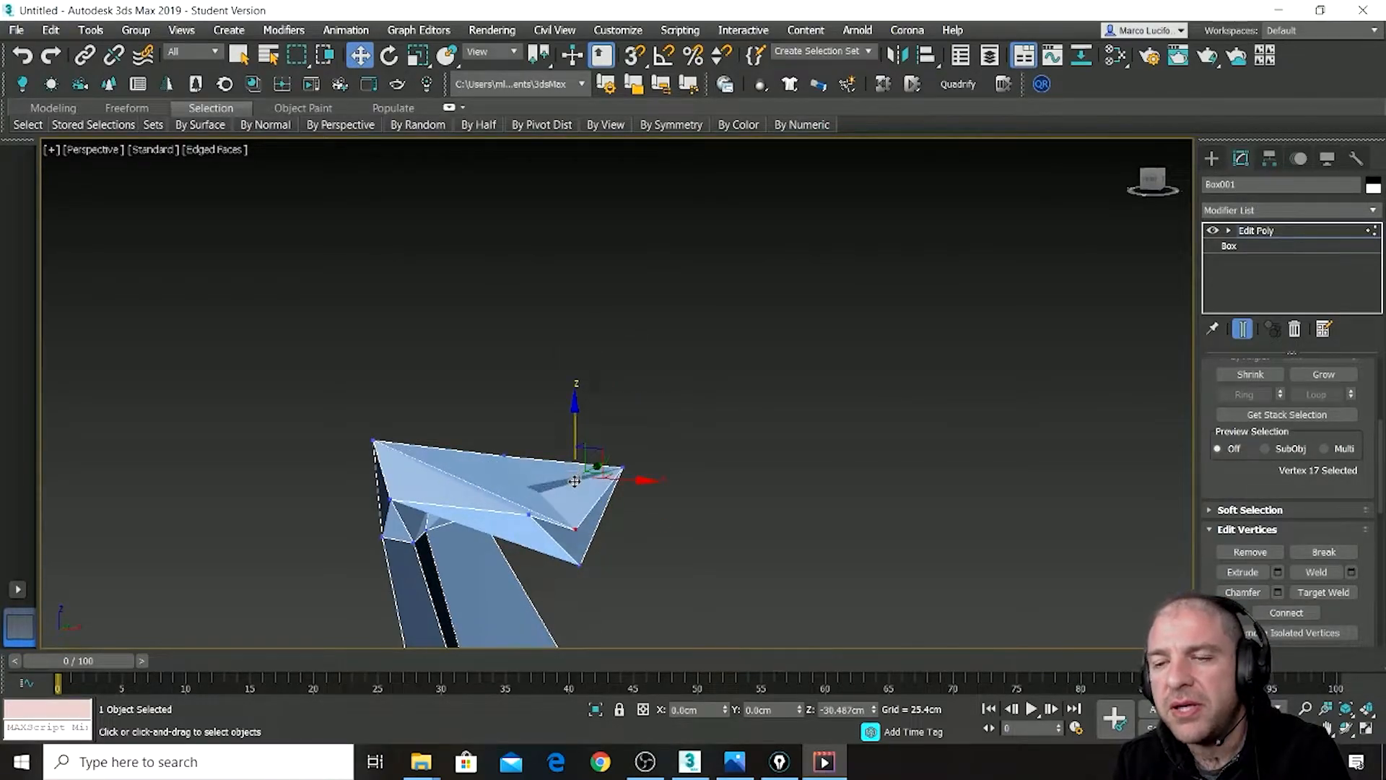
middle_click_drag(574, 489, 619, 484, "alt")
- Move the four front-end vertices of the seat outward about 30 cm in X and up about 10 cm in Z
middle_click_drag(605, 537, 534, 325)
left_click_drag(543, 305, 576, 290)
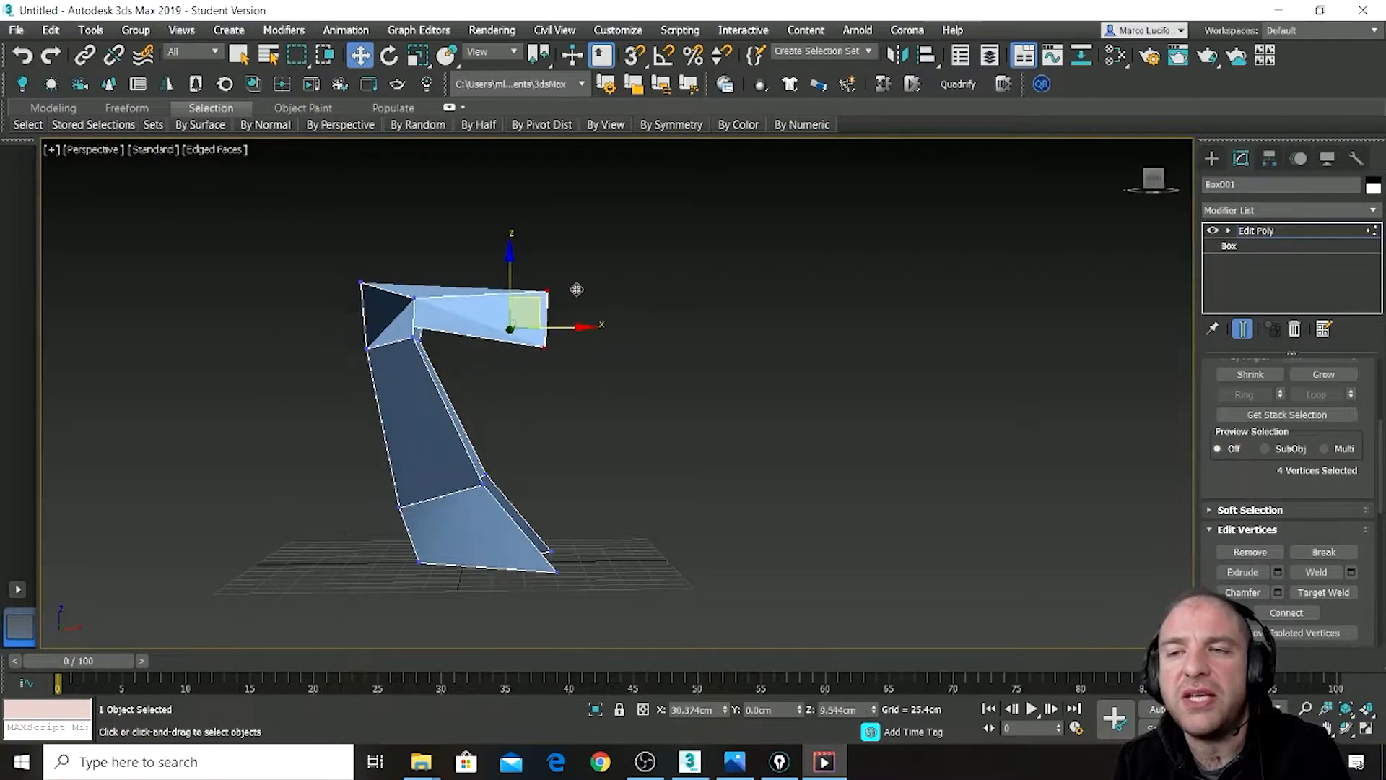
middle_click_drag(590, 294, 750, 355, "alt")
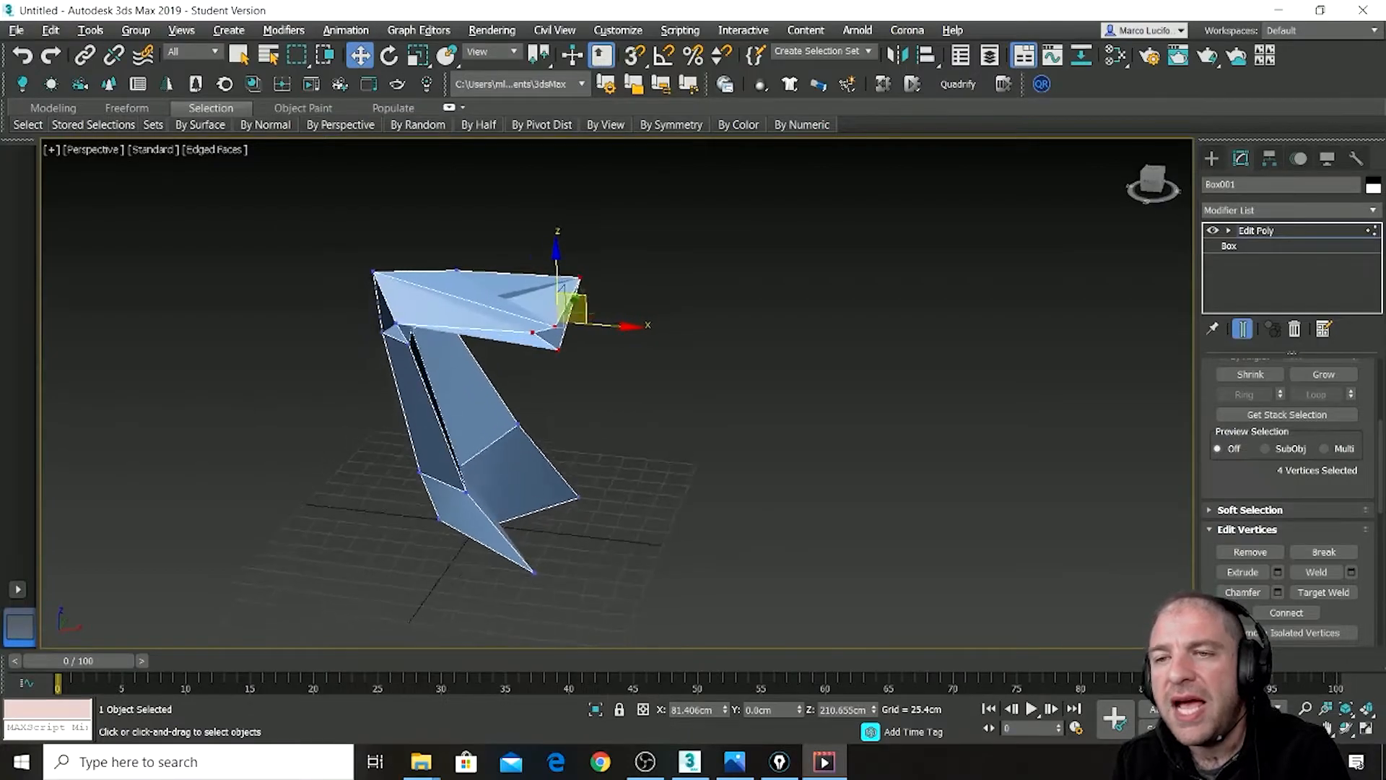
left_click(591, 436)
- Connect the seat's lengthwise edges with one new segment, using pinch 0 and slide 0
middle_click_drag(591, 436, 729, 375, "alt")
scroll(549, 281, "up", 3)
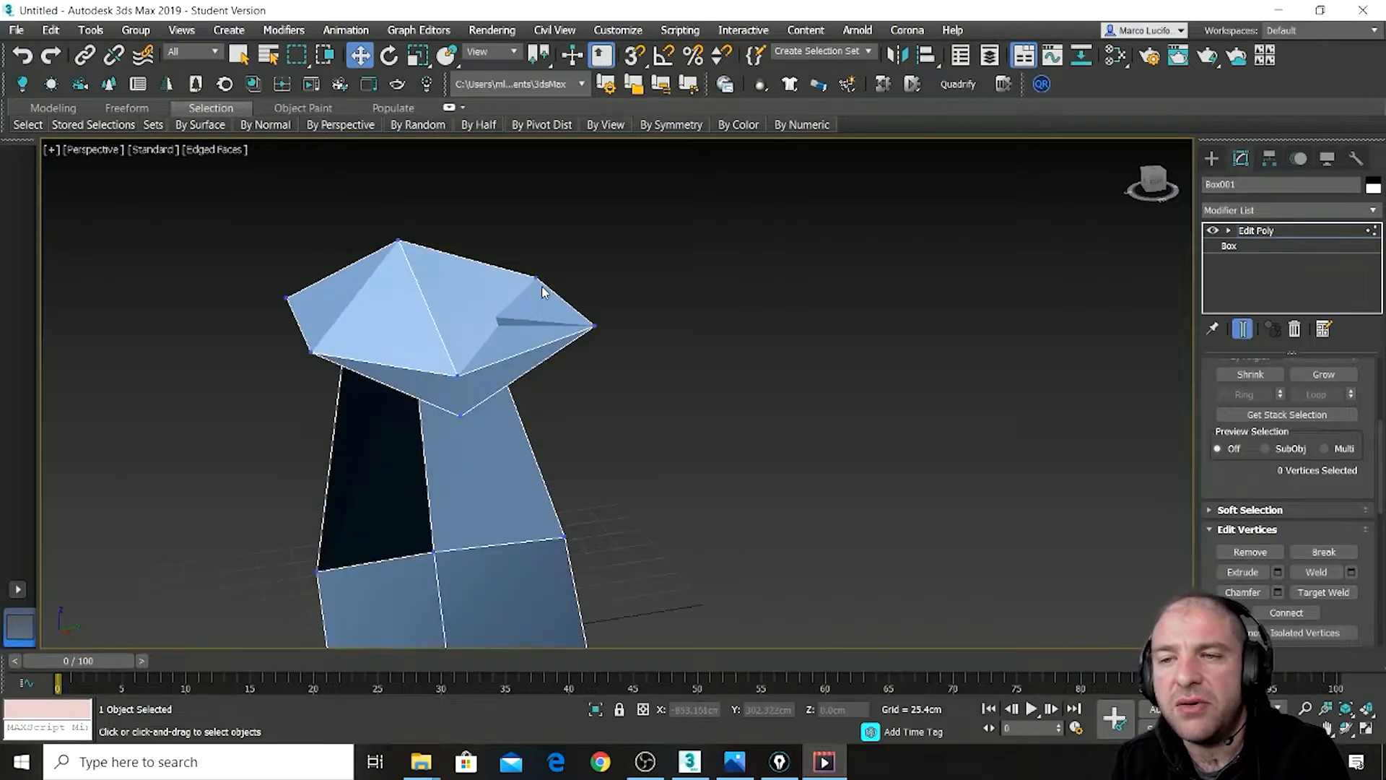
scroll(498, 334, "up", 3)
middle_click_drag(520, 346, 787, 384, "alt")
left_click_drag(1233, 479, 1263, 315)
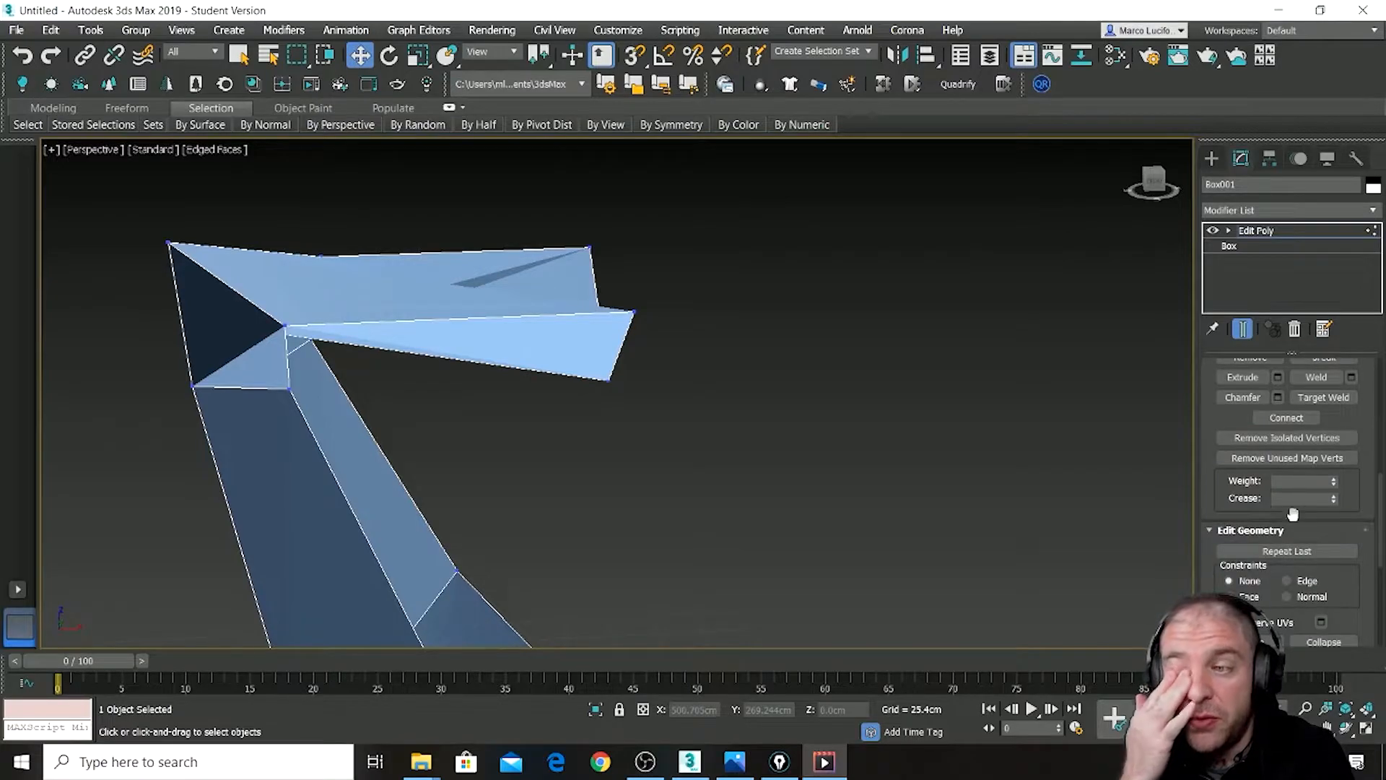
scroll(1295, 491, "down", 3)
scroll(1285, 465, "up", 6)
scroll(1283, 455, "up", 3)
left_click(1259, 507)
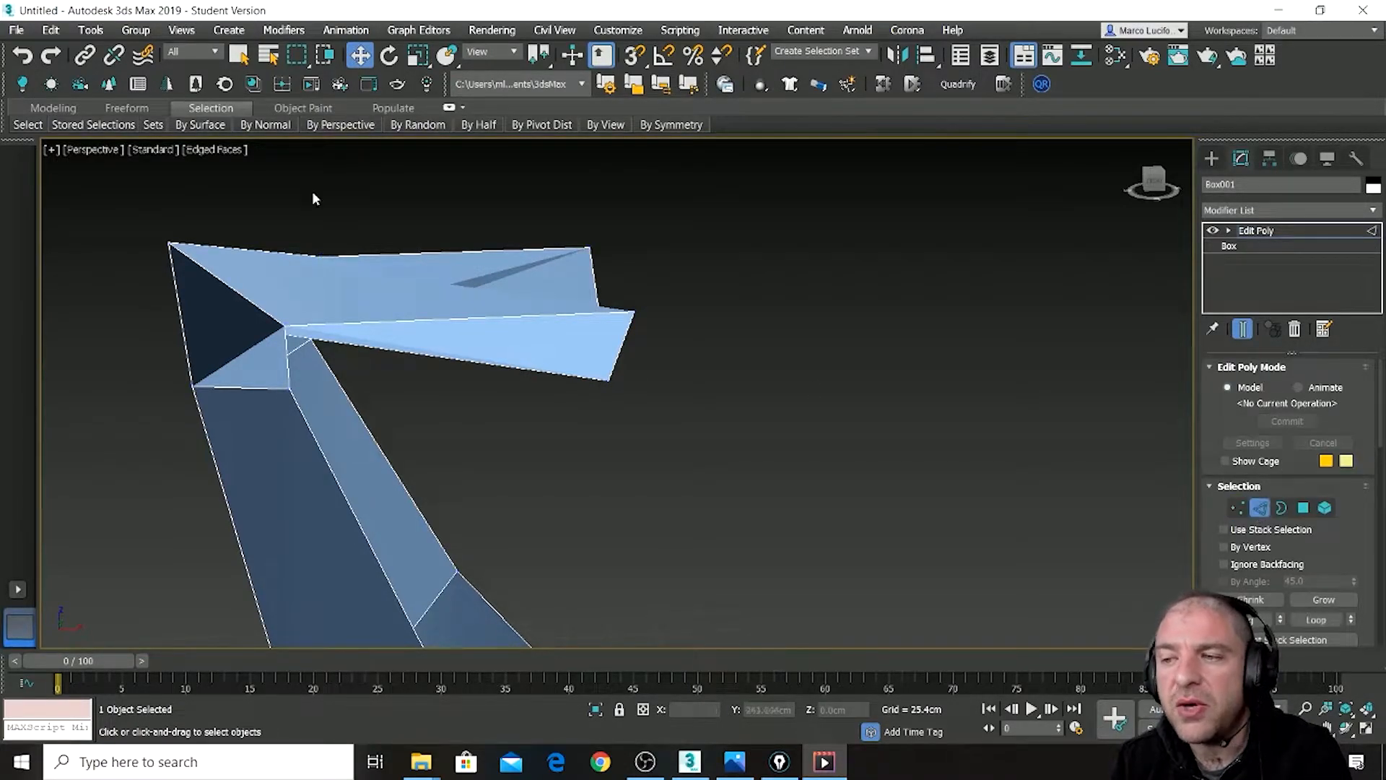
left_click_drag(428, 392, 429, 394)
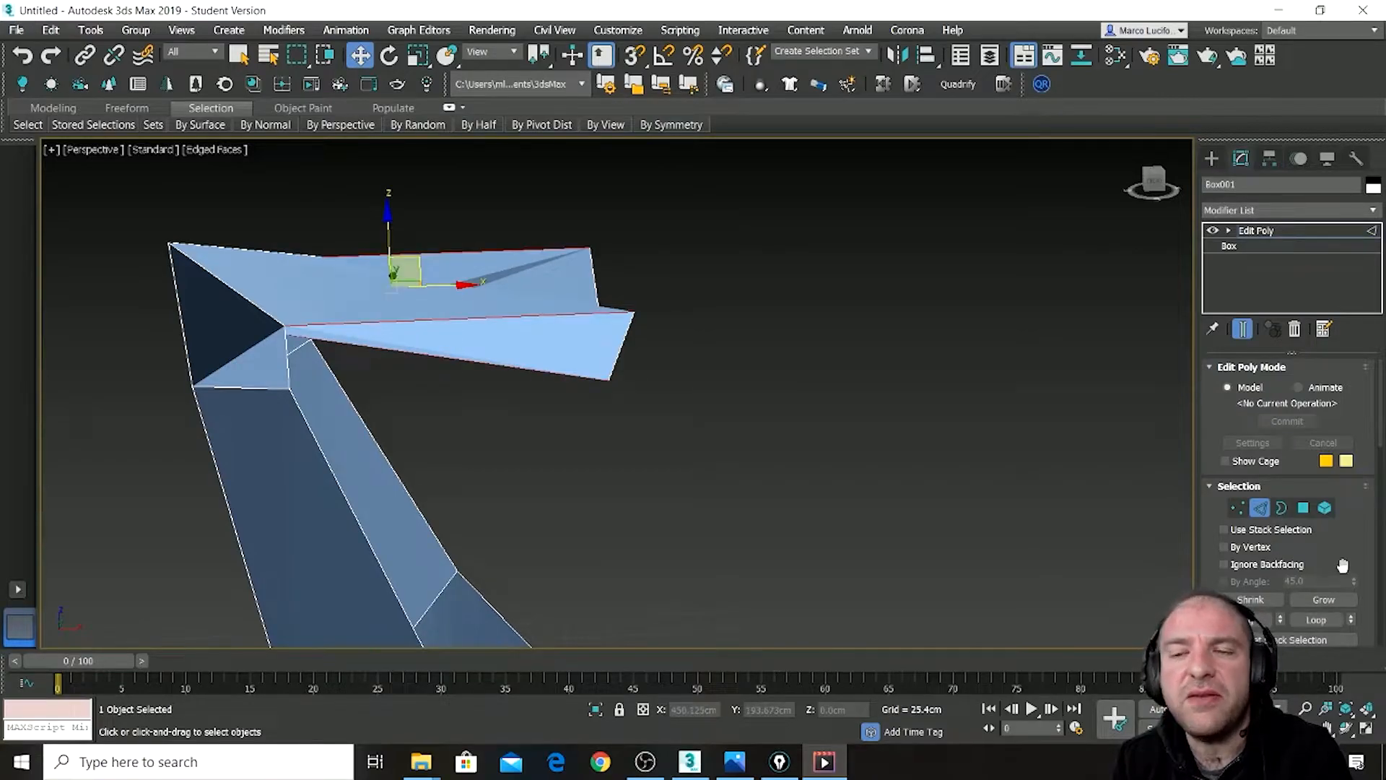
scroll(1343, 549, "down", 5)
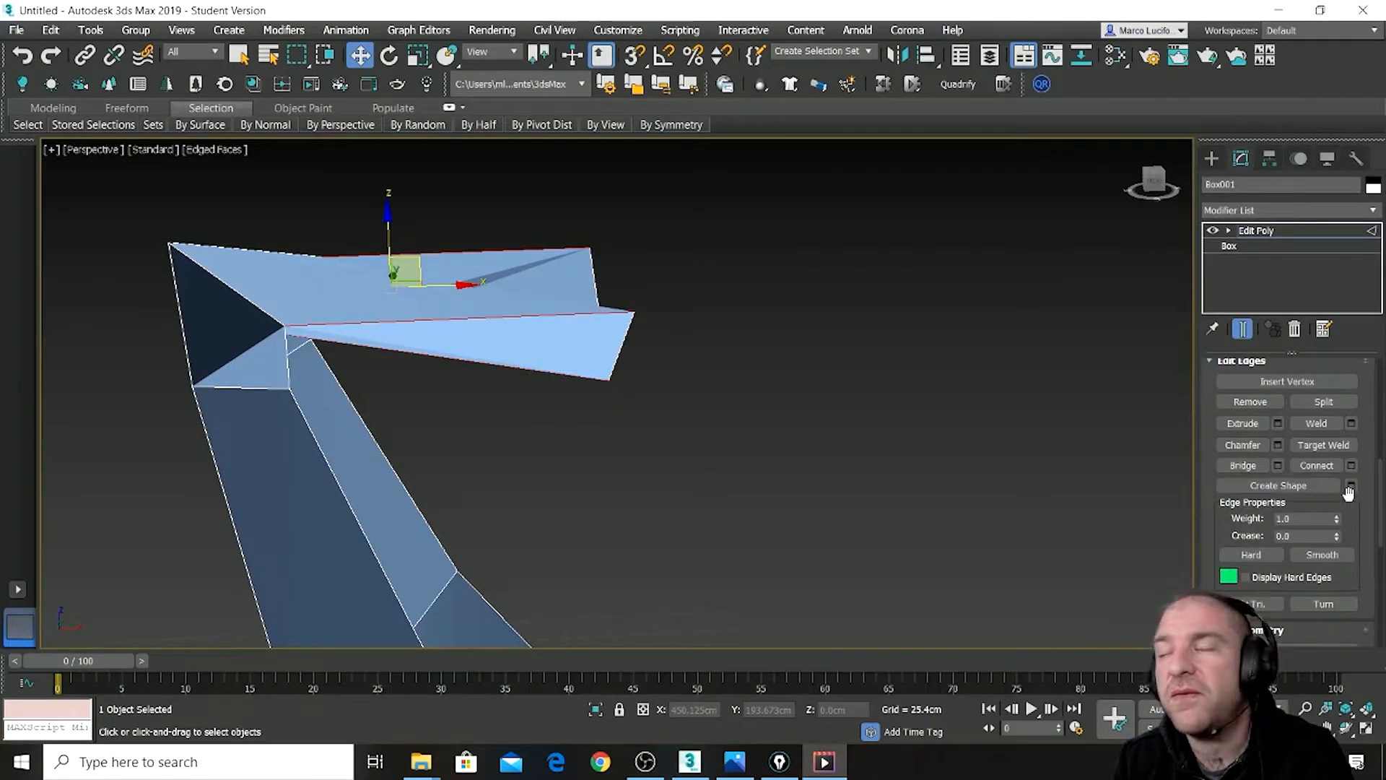
left_click(1351, 465)
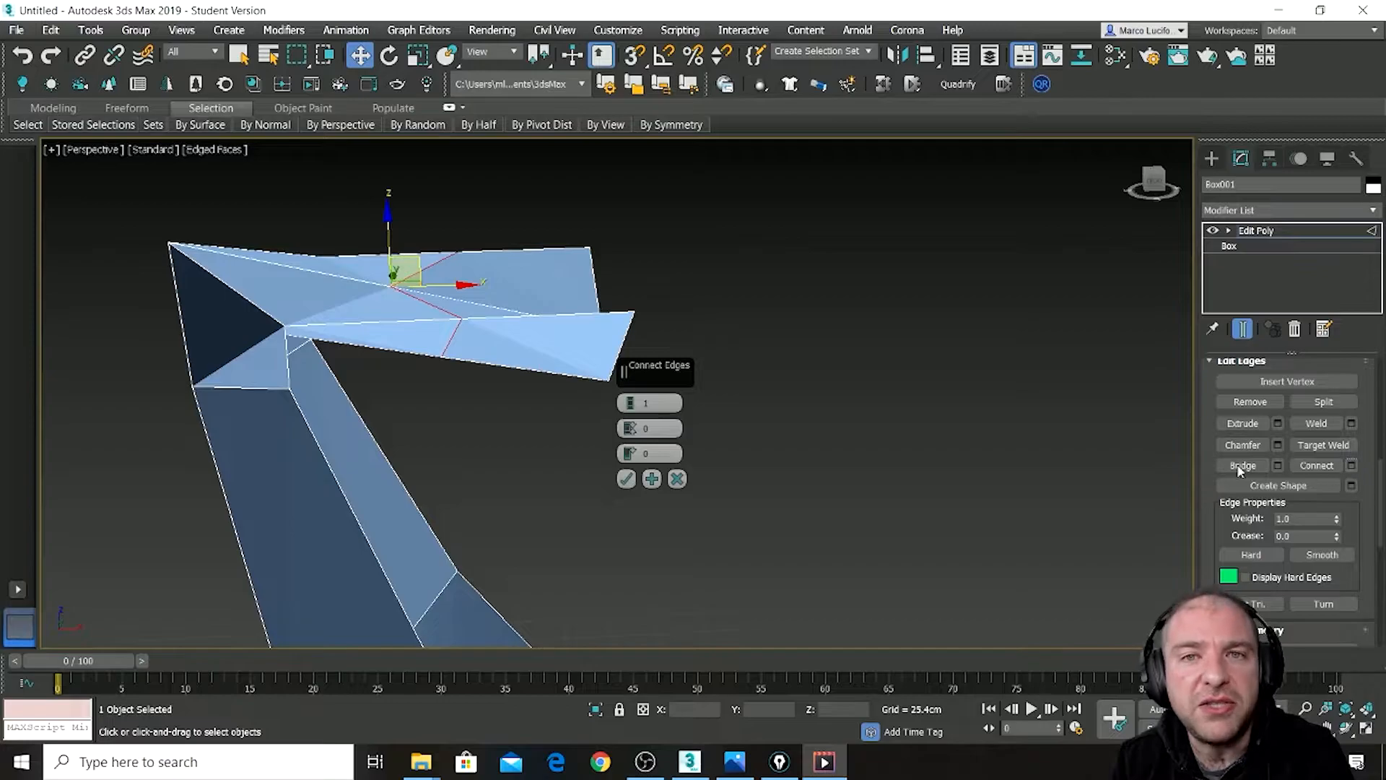
middle_click_drag(803, 518, 732, 467, "alt")
left_click(625, 479)
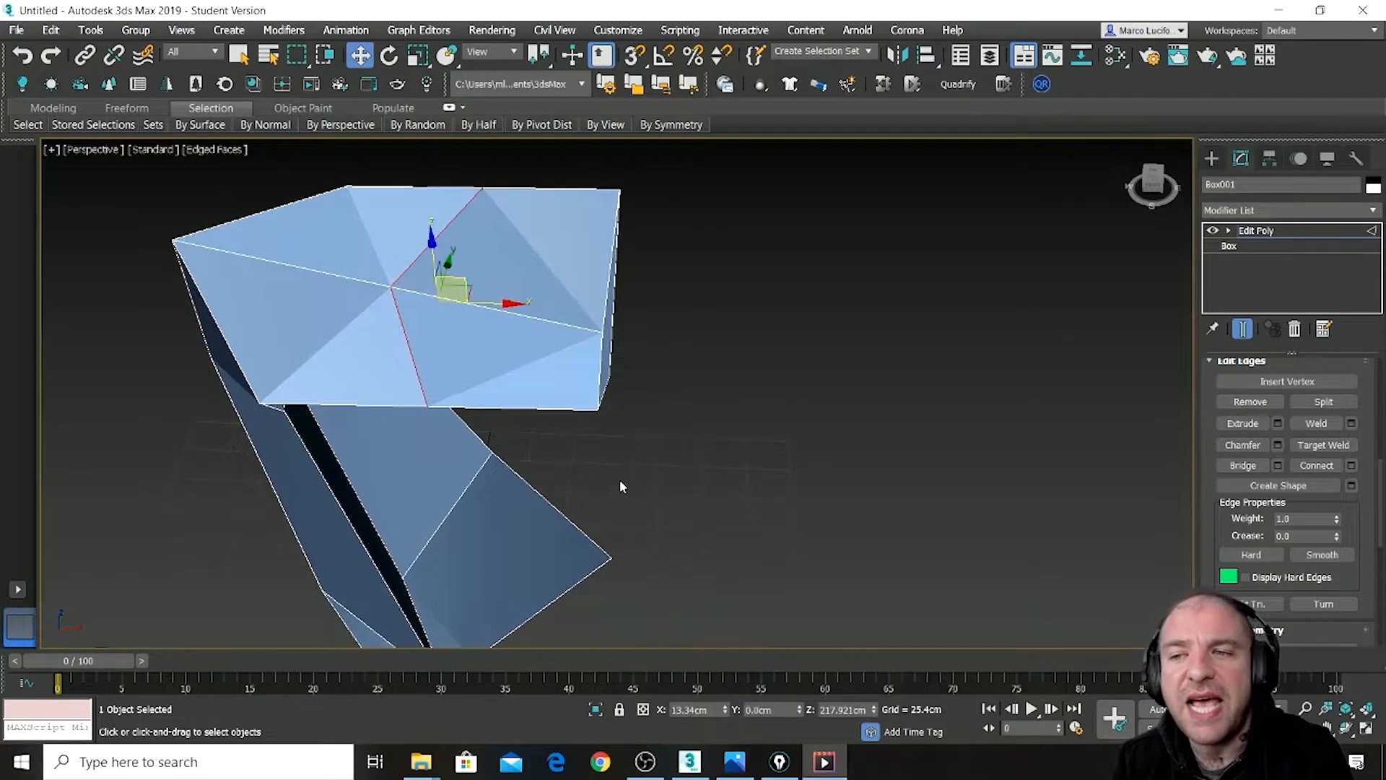
left_click(699, 476)
- Move the top centre vertex of the seat's new segment to about X 11 cm, Z 212 cm
key("1")
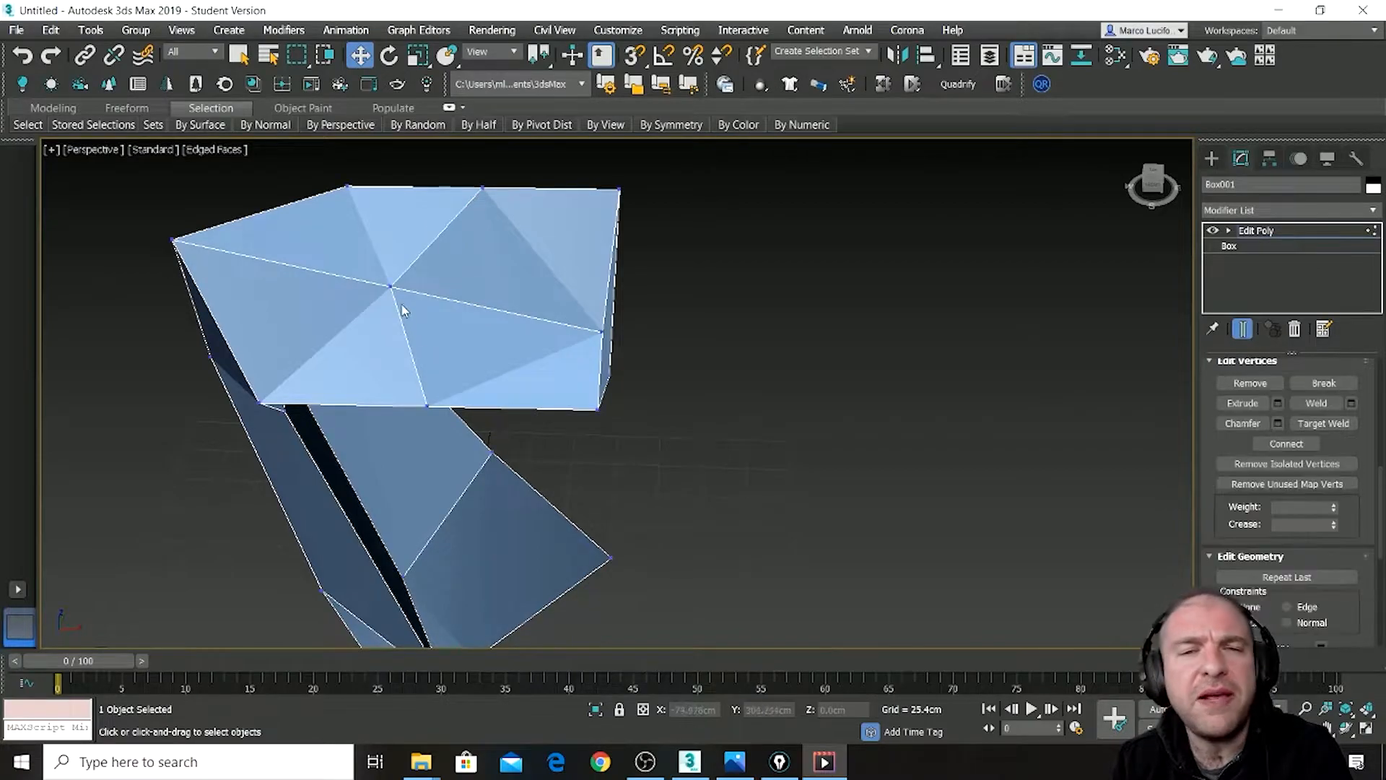
left_click(392, 287)
middle_click_drag(461, 368, 446, 280, "alt")
left_click_drag(417, 258, 446, 248)
middle_click_drag(446, 248, 439, 279, "alt")
left_click_drag(453, 253, 466, 292)
middle_click_drag(466, 292, 456, 370, "alt")
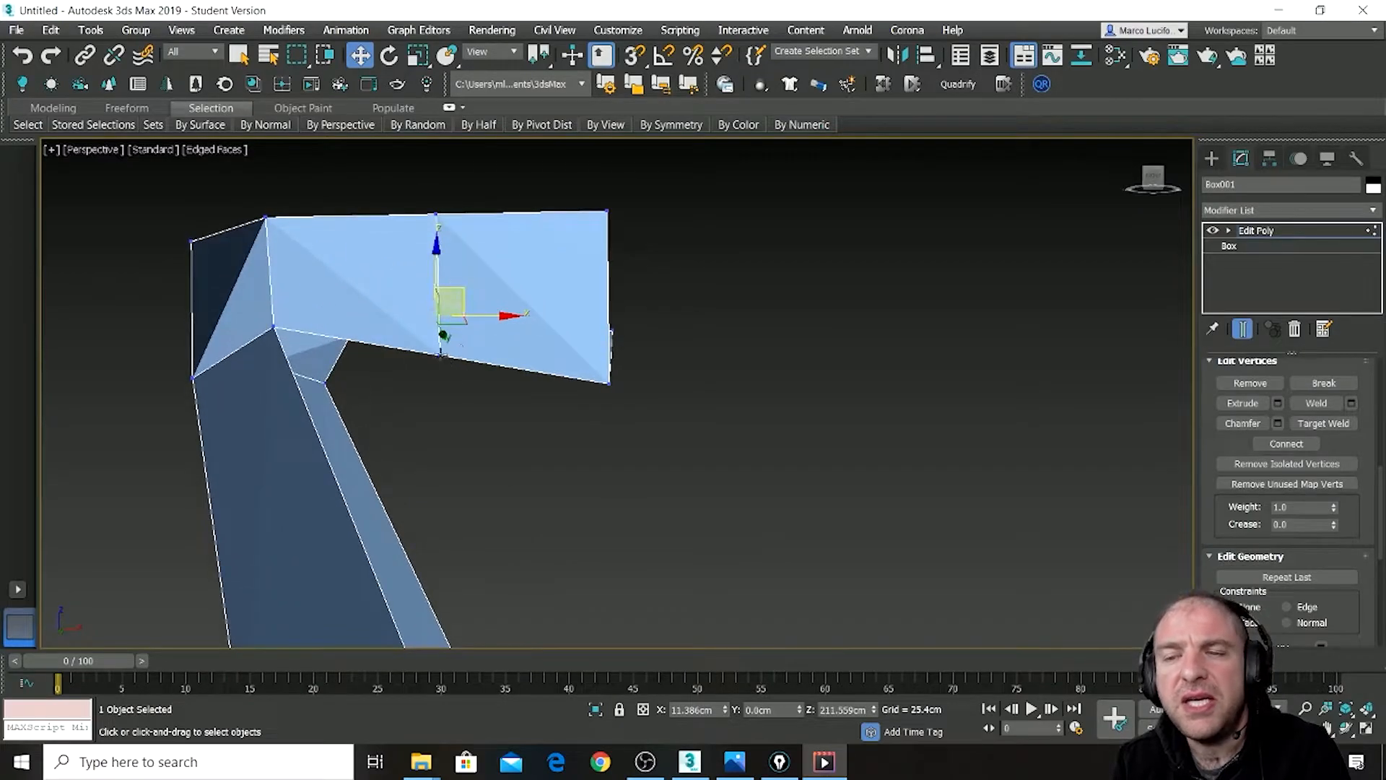
- Lower the underside centre vertex of the seat's new segment by about 13 cm in Z
left_click(440, 354)
left_click_drag(460, 329, 458, 360)
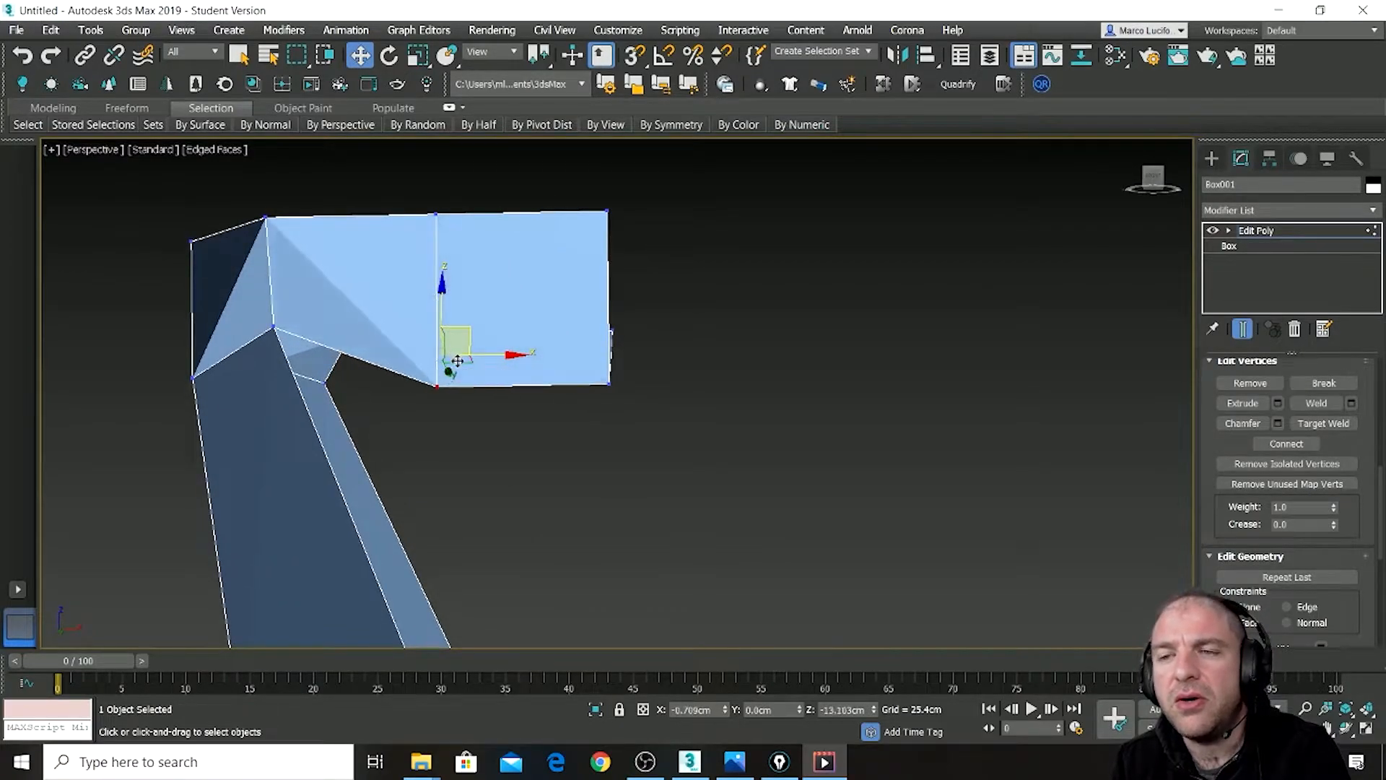
mouse_move(458, 362)
middle_mouse_down("alt")
mouse_move(499, 396)
mouse_move(469, 382)
middle_mouse_up("alt")
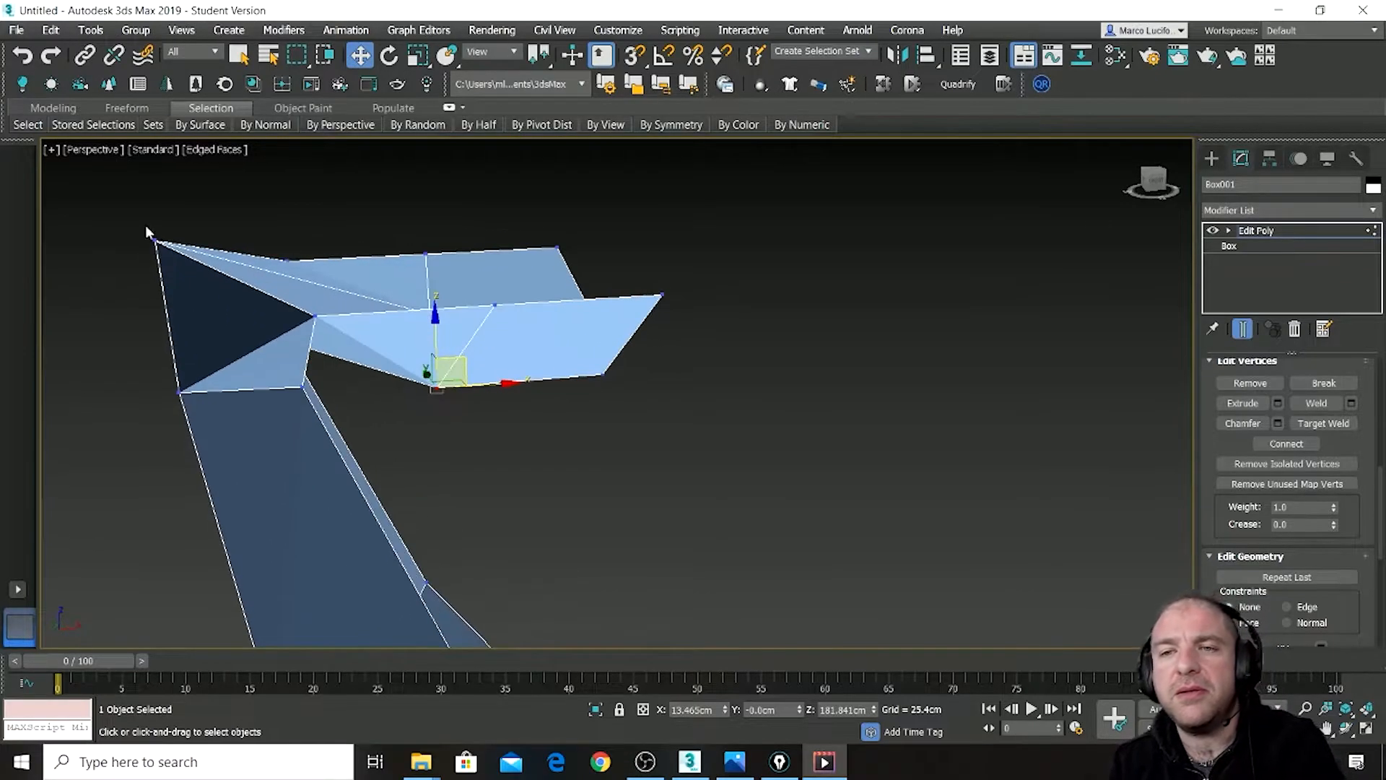
- Move the seat's rear top centre vertex forward and down to about X -69 cm, Z 219 cm
left_click(149, 231)
left_click_drag(187, 217, 242, 280)
middle_click_drag(242, 280, 292, 281, "alt")
middle_click_drag(350, 373, 274, 369, "alt")
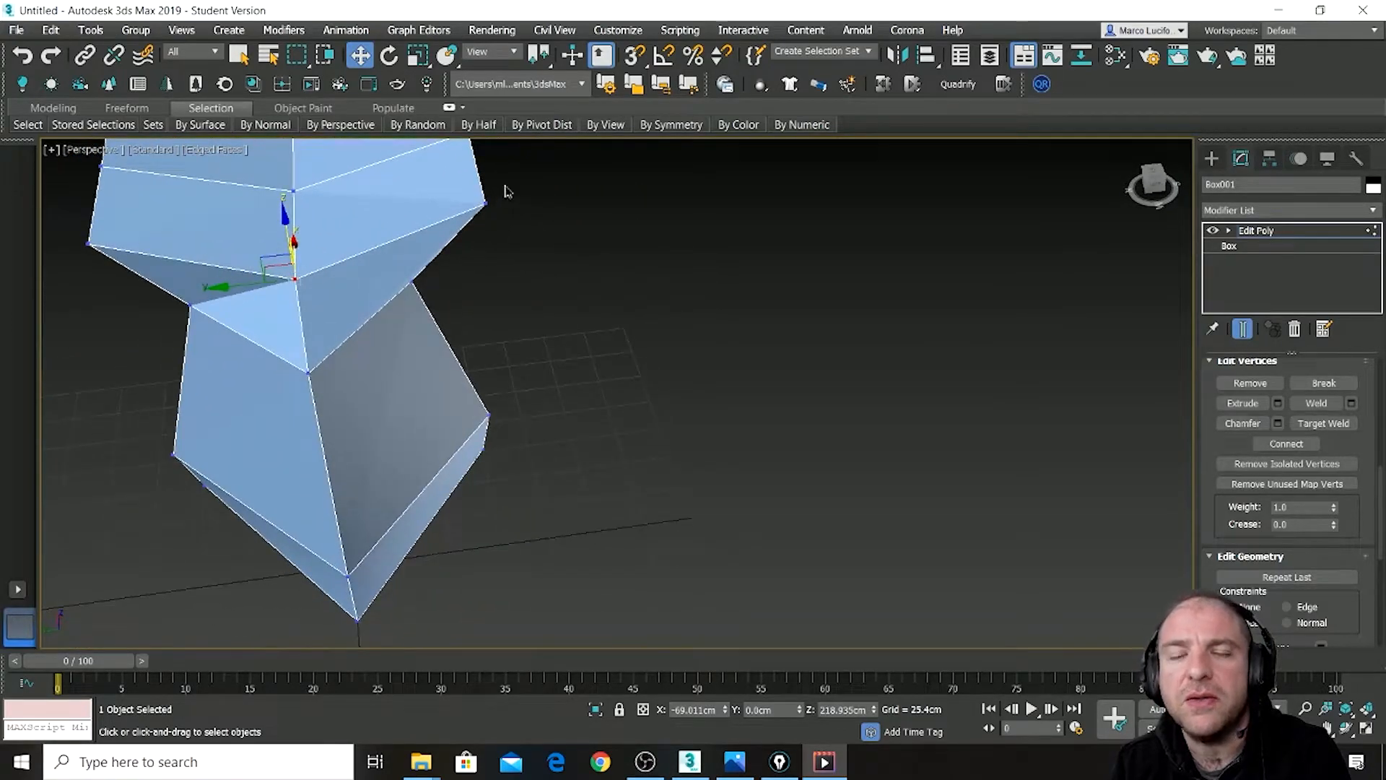
- Scale the two outer vertices at the back of the seat closer together along Y
left_click(485, 202)
left_click_drag(66, 231, 112, 254, "ctrl")
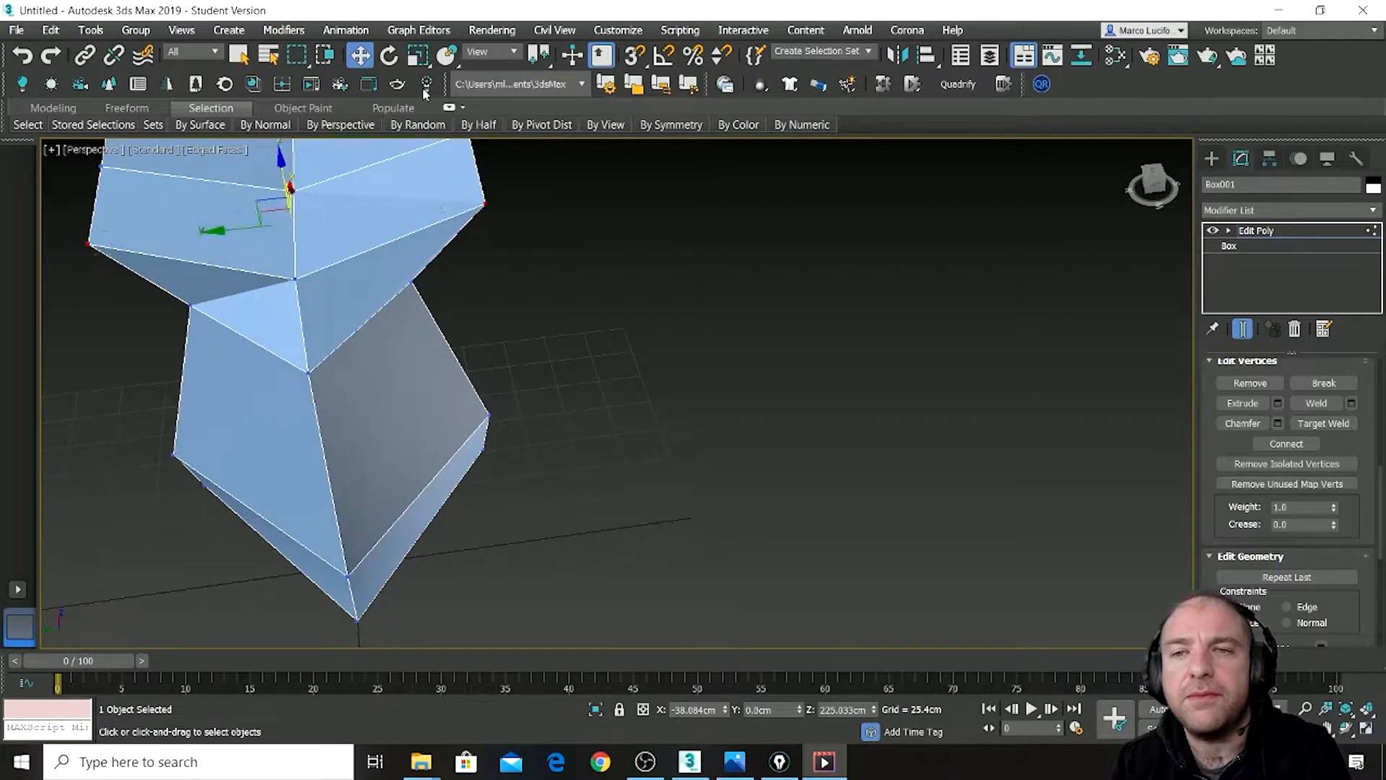
left_click(419, 57)
middle_click_drag(436, 291, 571, 433)
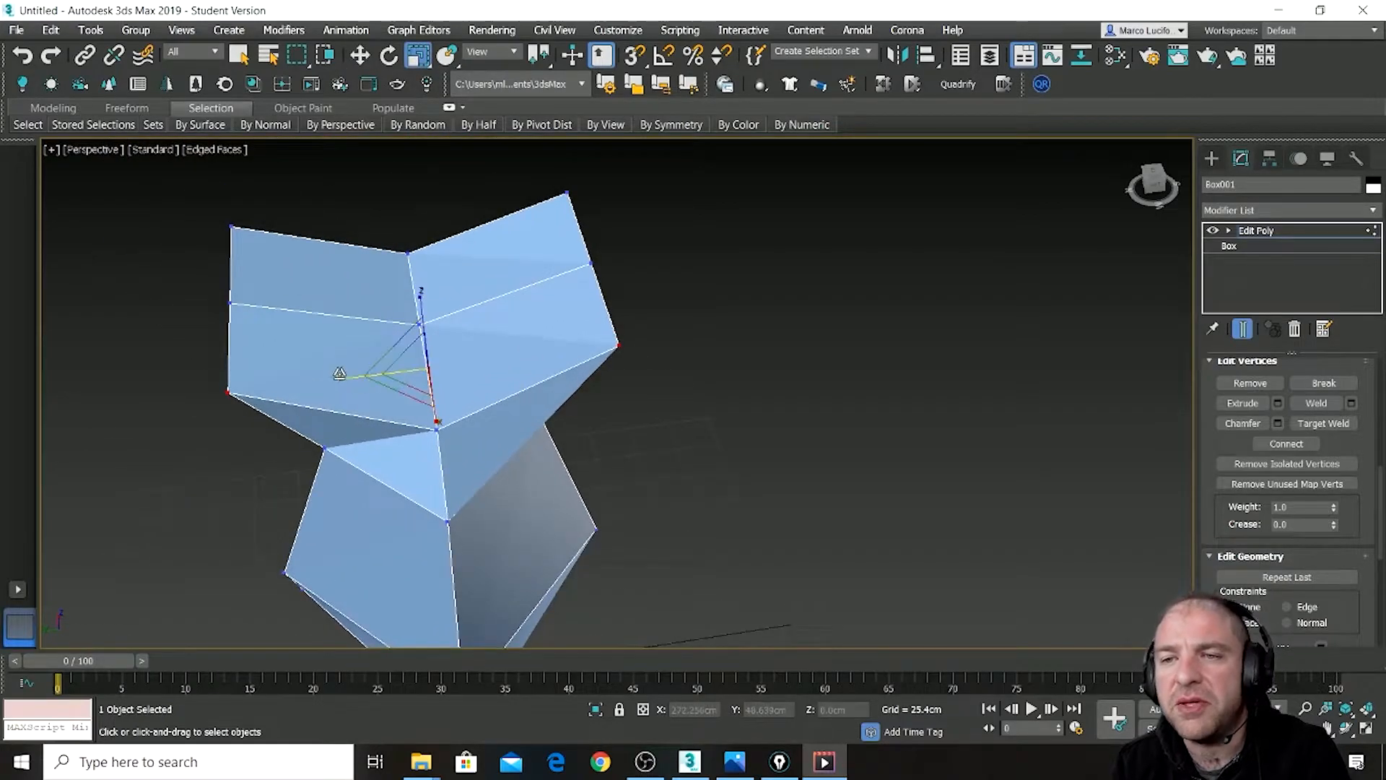
left_click_drag(344, 376, 368, 380)
middle_click_drag(368, 380, 404, 381, "alt")
middle_click_drag(425, 331, 429, 353, "alt")
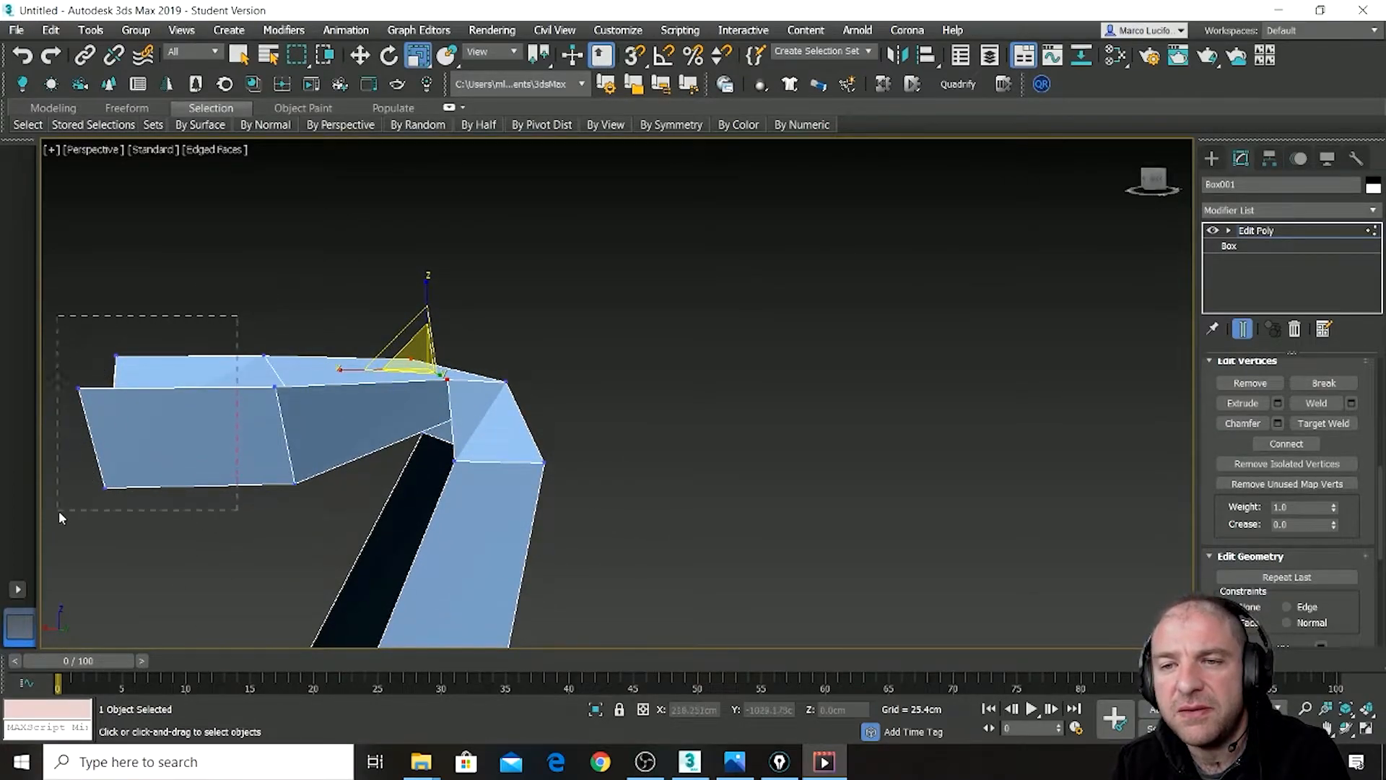
- Select the vertices at the seat's front end and scale them slightly
left_click_drag(60, 517, 61, 517)
middle_click_drag(433, 361, 473, 338, "alt")
left_click_drag(322, 338, 310, 337)
middle_click_drag(310, 337, 390, 328, "alt")
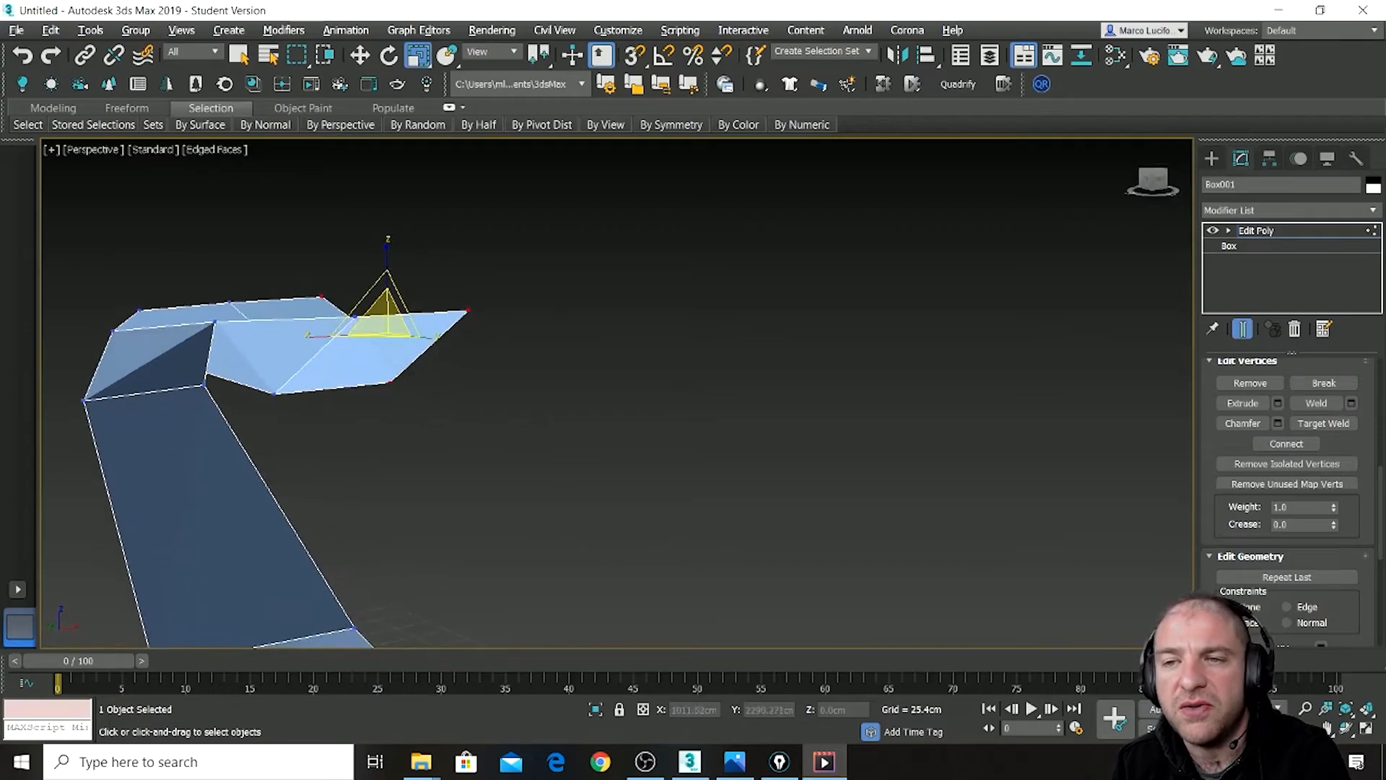
- Move the inner centre vertex of the leg's lower segment back along X to about -25 cm
scroll(480, 310, "down", 3)
middle_click_drag(479, 309, 612, 437, "alt")
left_click_drag(619, 460, 590, 514)
left_click(434, 482, "ctrl")
left_click_drag(439, 493, 431, 482)
middle_click_drag(433, 484, 563, 505, "alt")
middle_click_drag(542, 375, 613, 412, "alt")
left_click(461, 501)
middle_click_drag(462, 499, 465, 458, "alt")
left_click(366, 56)
left_click_drag(519, 472, 488, 465)
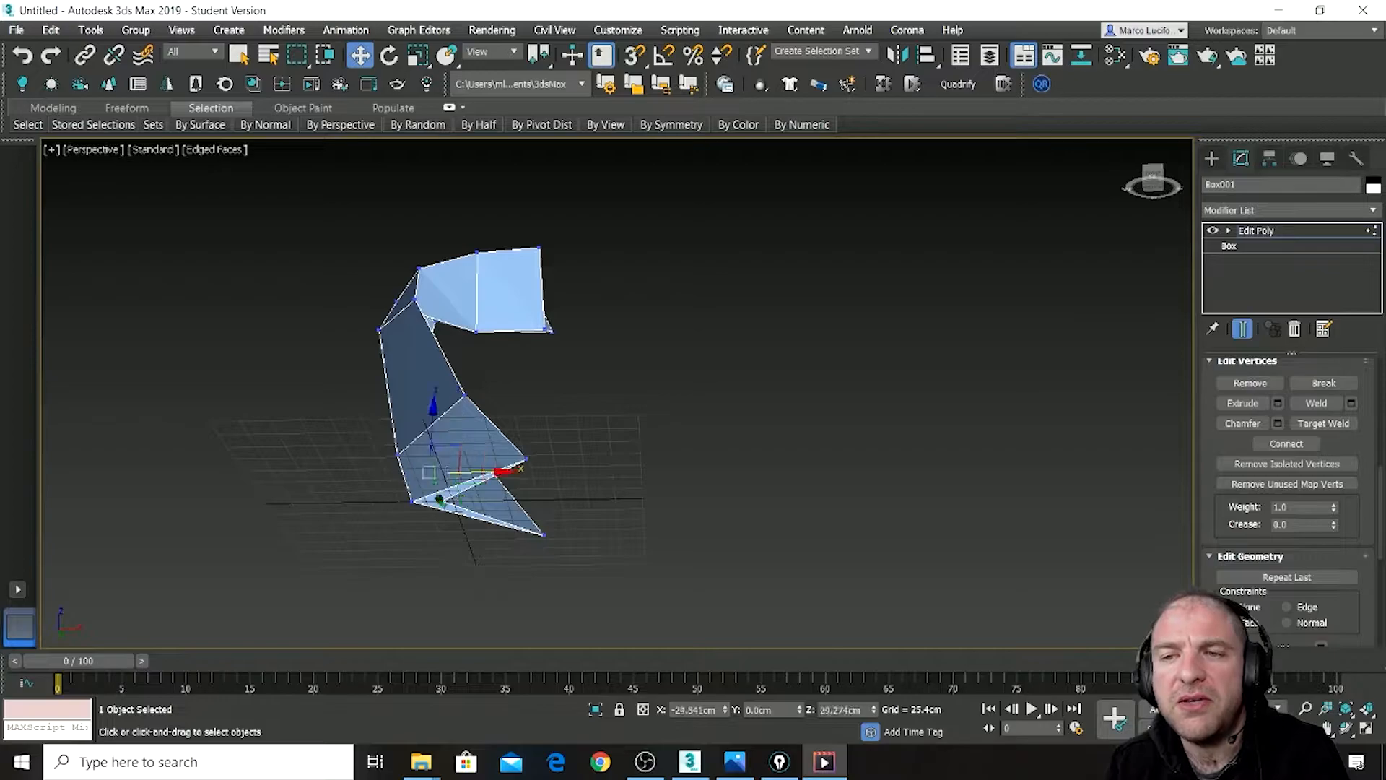
- Lower the top centre vertex in the middle of the seat along Z to about 208 cm
middle_click_drag(488, 464, 477, 471, "alt")
scroll(525, 287, "up", 5)
left_click(496, 284)
middle_click_drag(496, 284, 385, 231, "alt")
left_click(359, 226)
left_click_drag(361, 185, 359, 204)
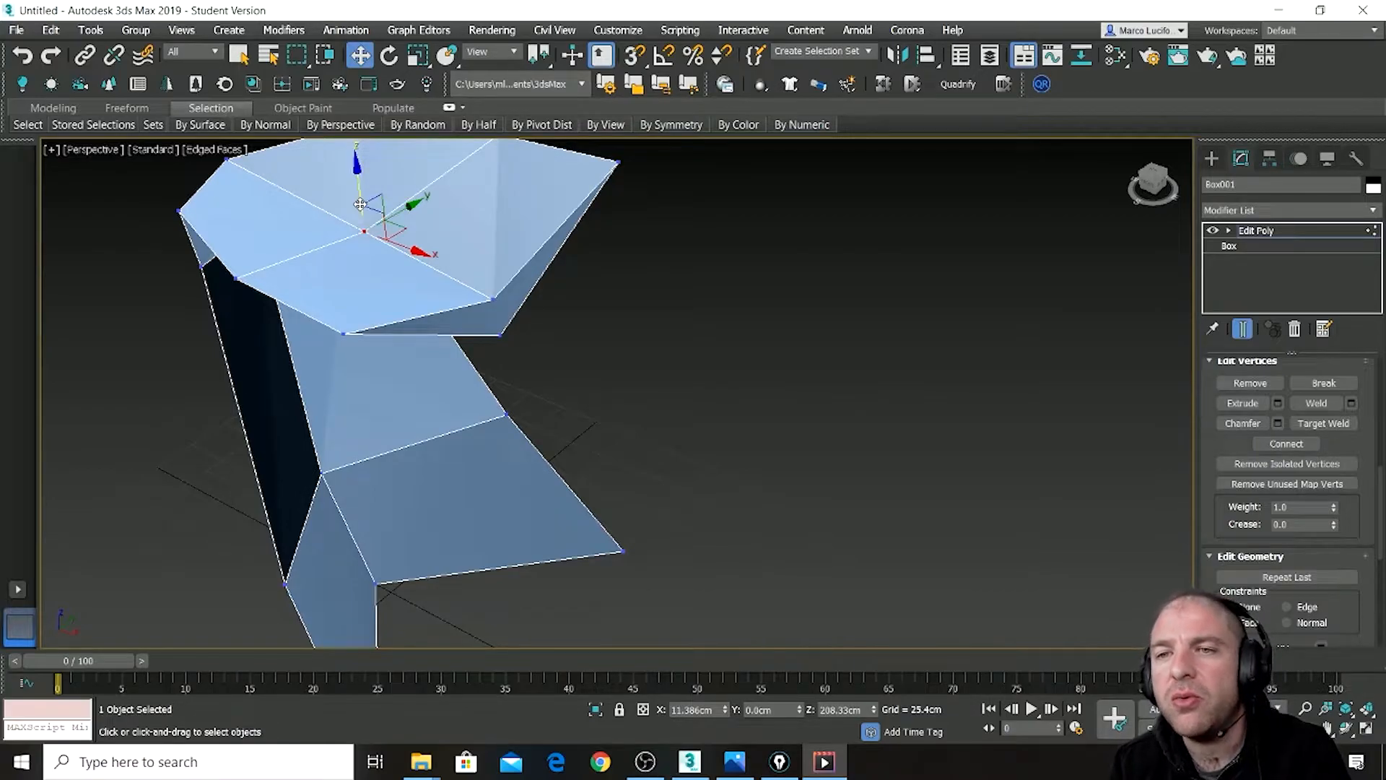
- Use the Cut tool between an outer corner vertex and the neighbouring inner vertex on the stool's underside
right_click(514, 293)
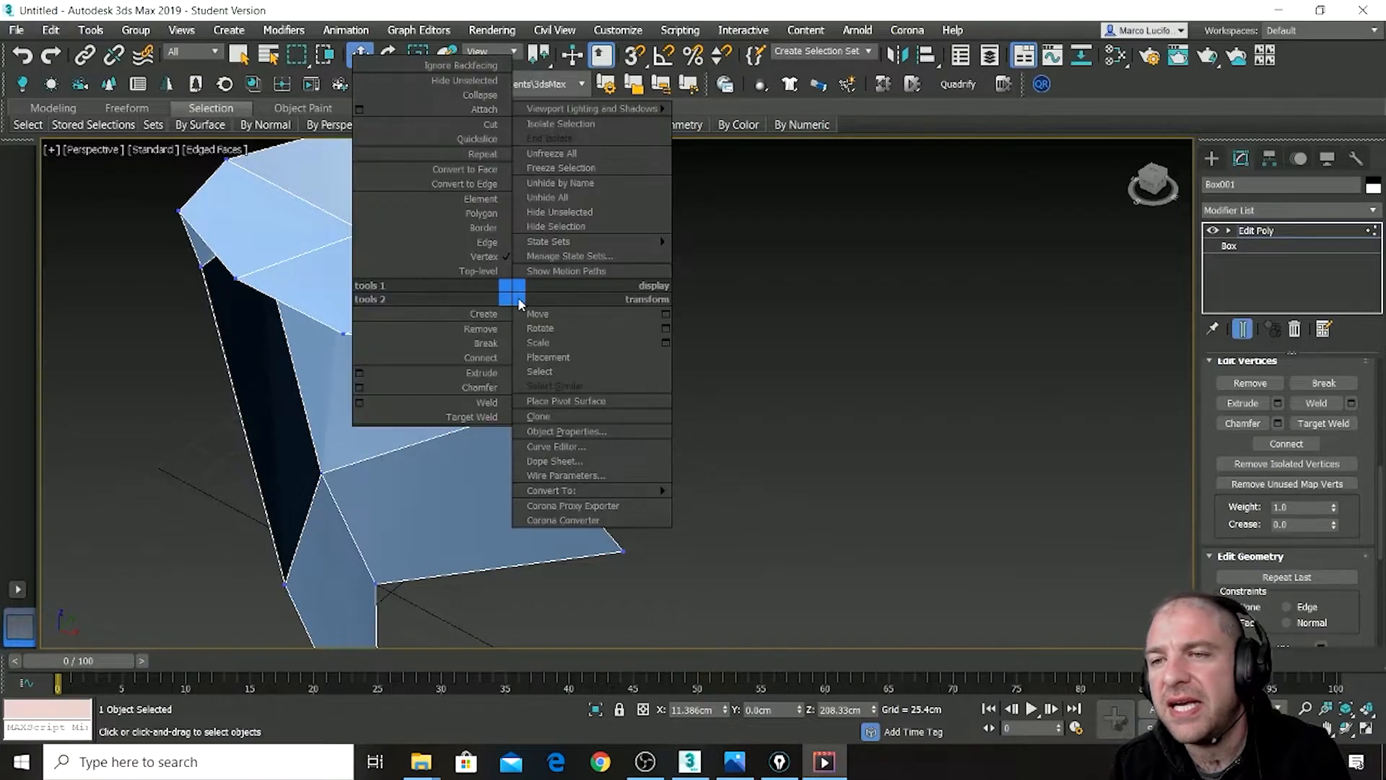
left_click(496, 138)
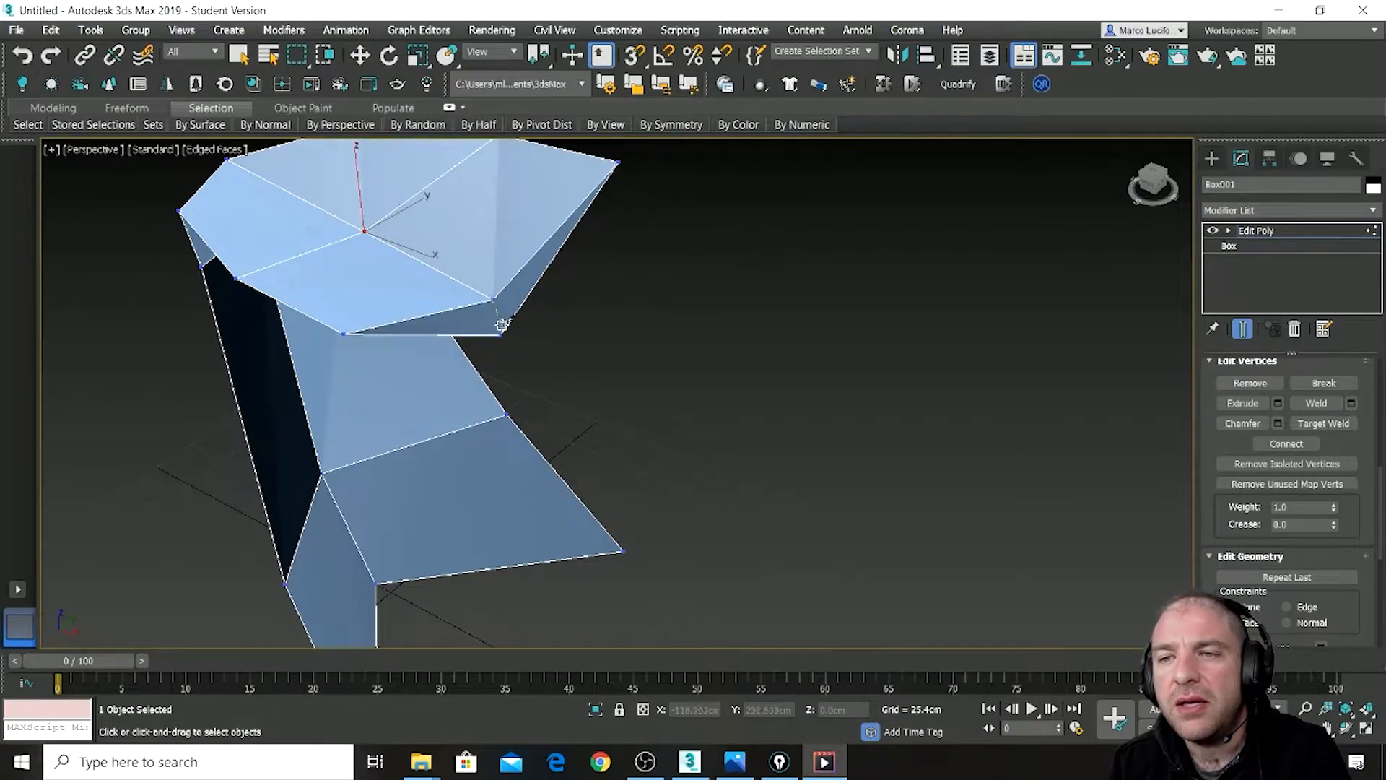
middle_click_drag(528, 439, 554, 268, "alt")
left_click(50, 354)
left_click(142, 331)
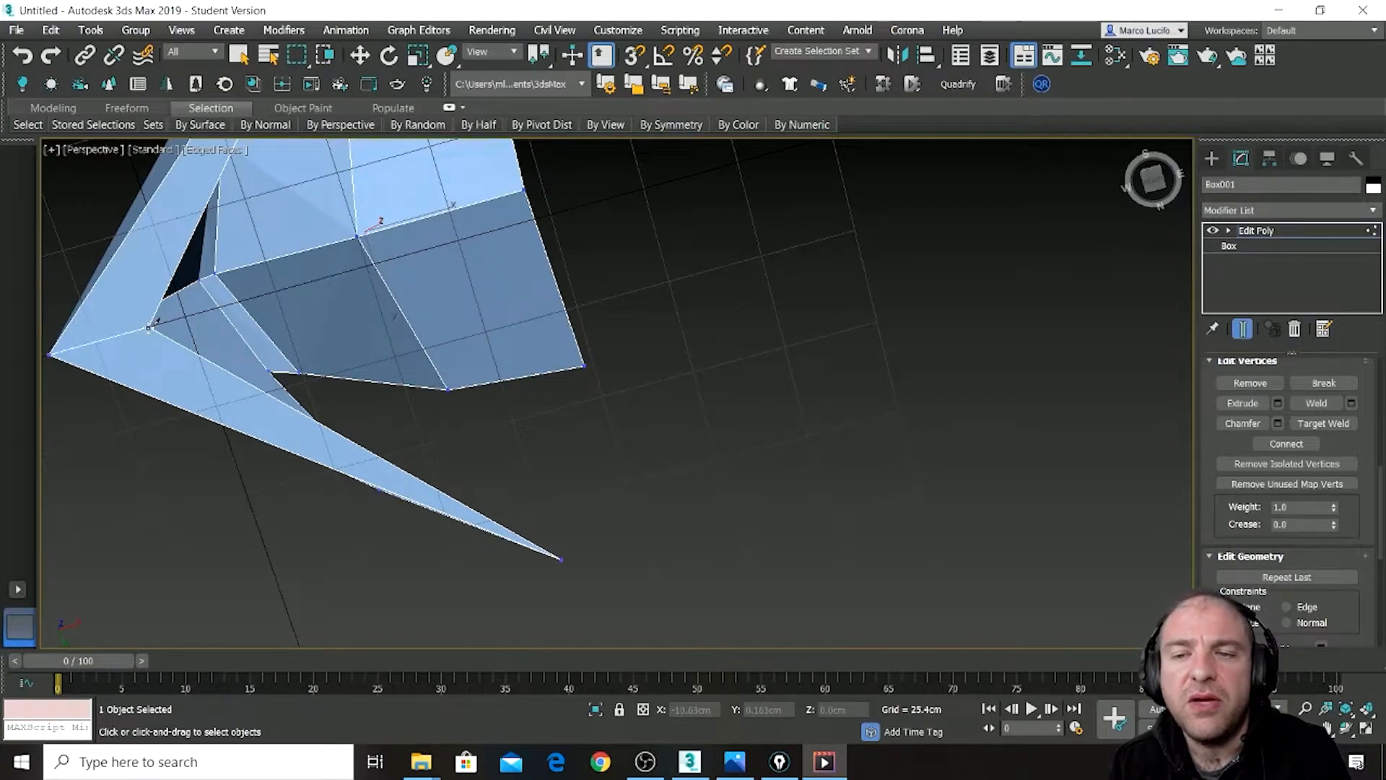
- Move the vertices of the bend between leg and seat forward and up to about X -46 cm, Z 211 cm
middle_click_drag(179, 340, 358, 442, "alt")
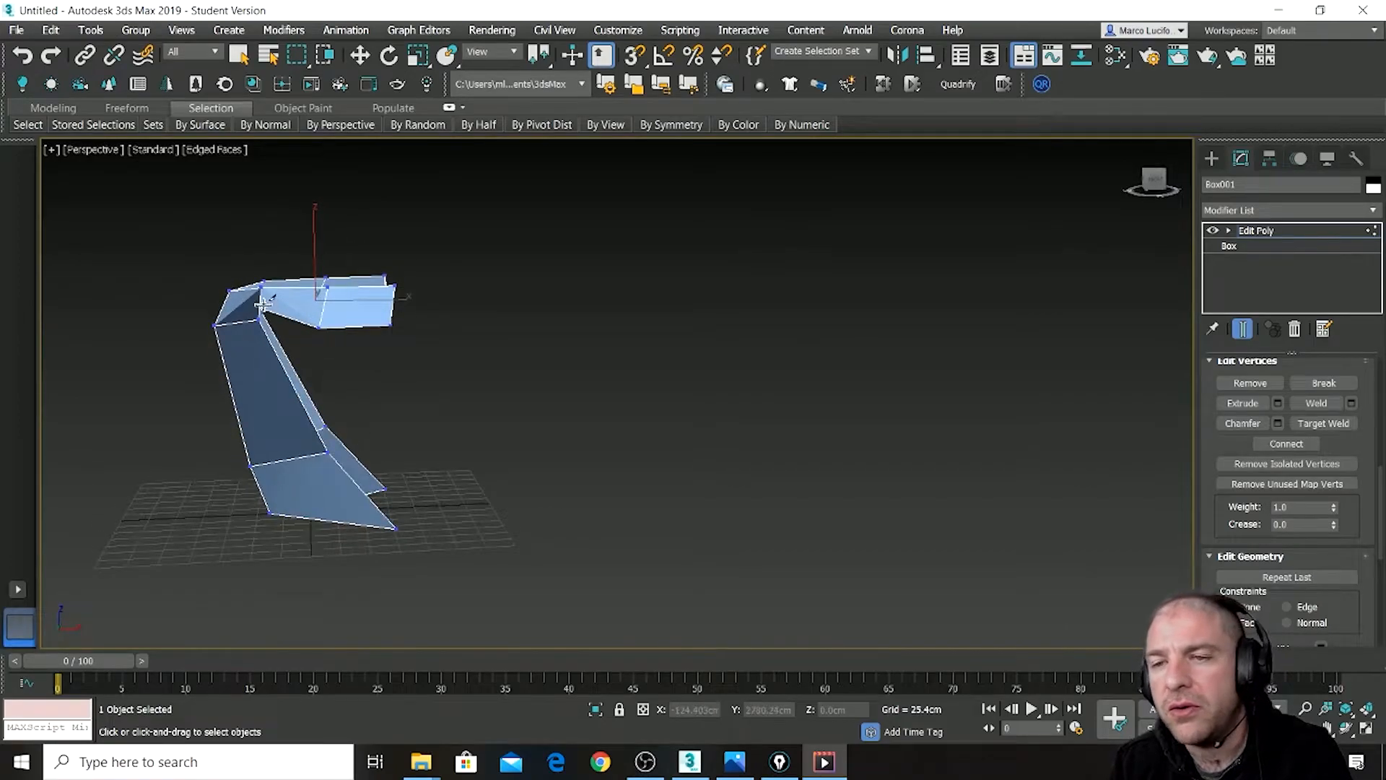
scroll(263, 303, "up", 4)
key("w")
left_click_drag(230, 339, 160, 368)
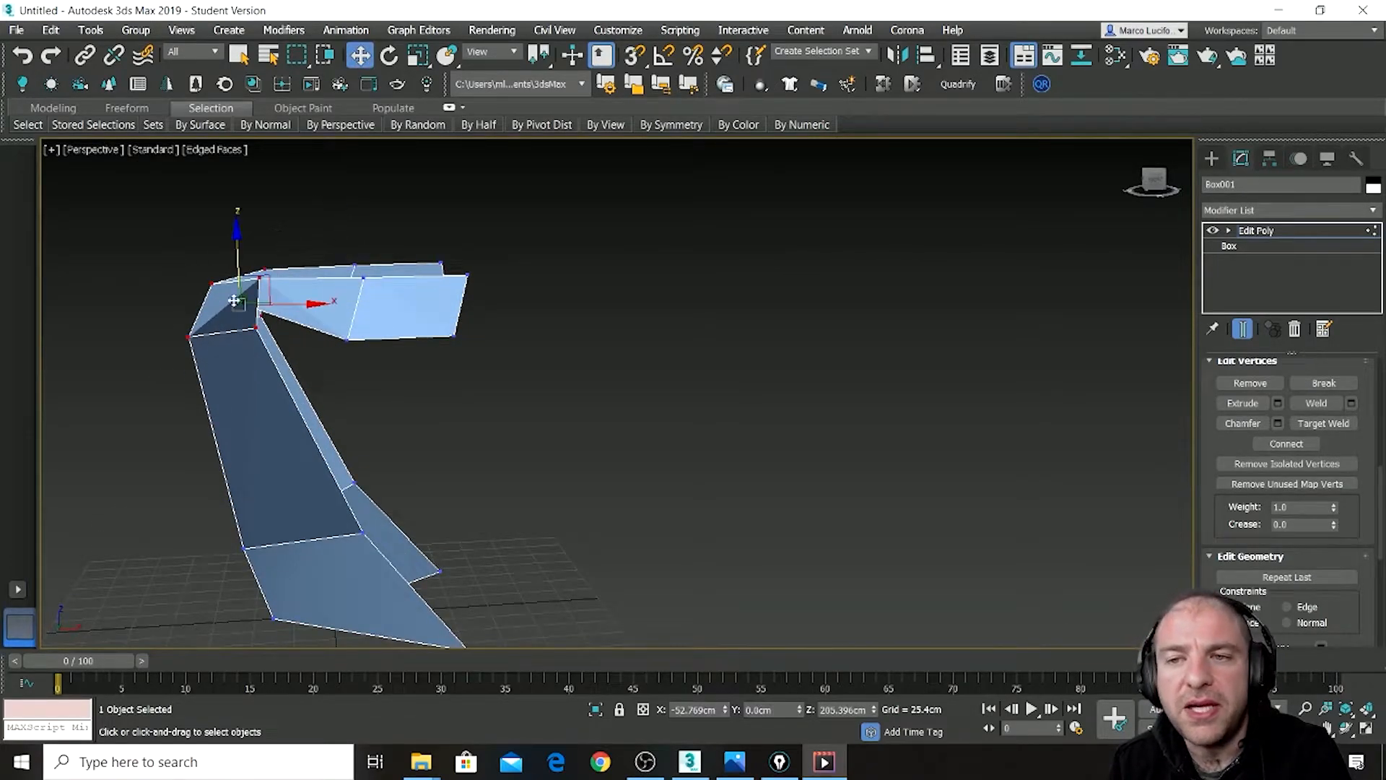
left_click_drag(260, 284, 283, 261)
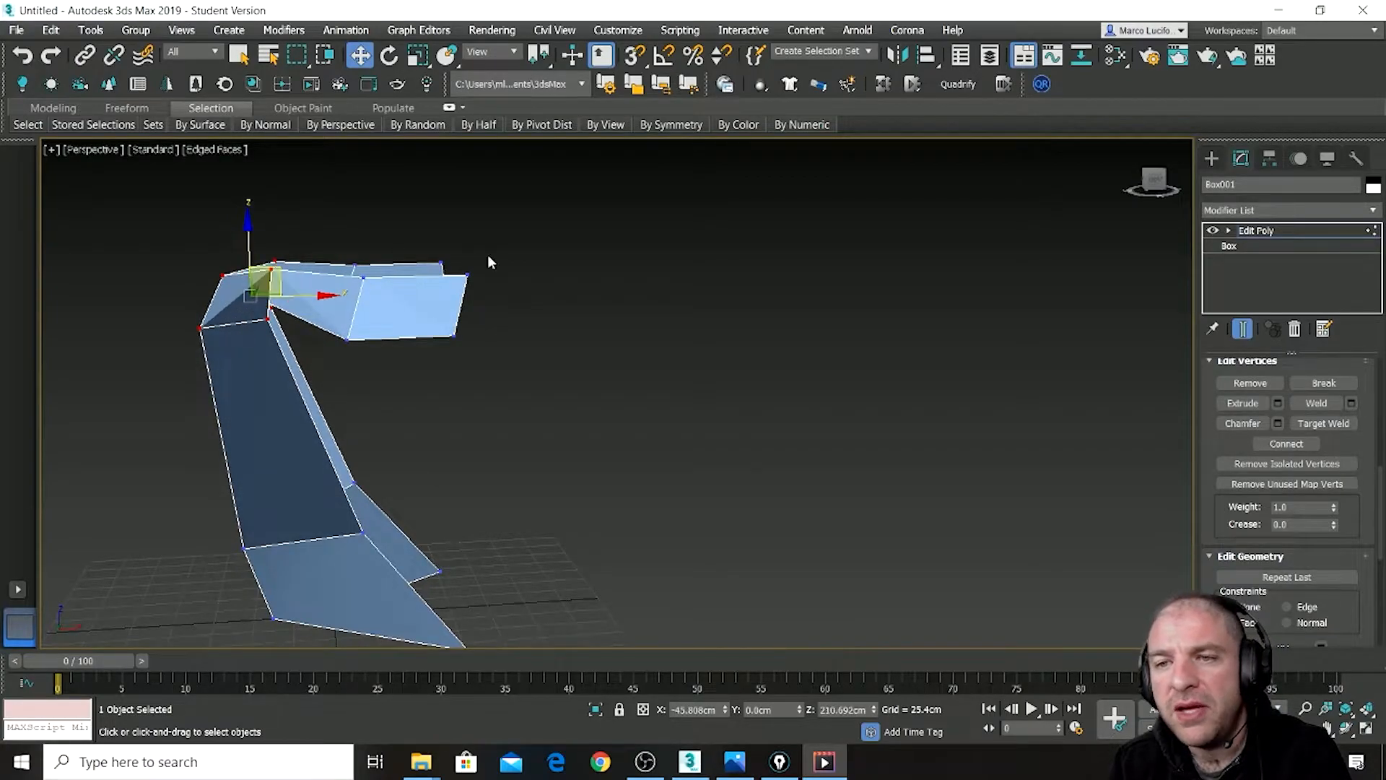
- Move the two outer vertices at the top of the leg back to about X -50 cm, Z 200 cm
middle_click_drag(283, 288, 277, 329, "alt")
left_click(256, 339)
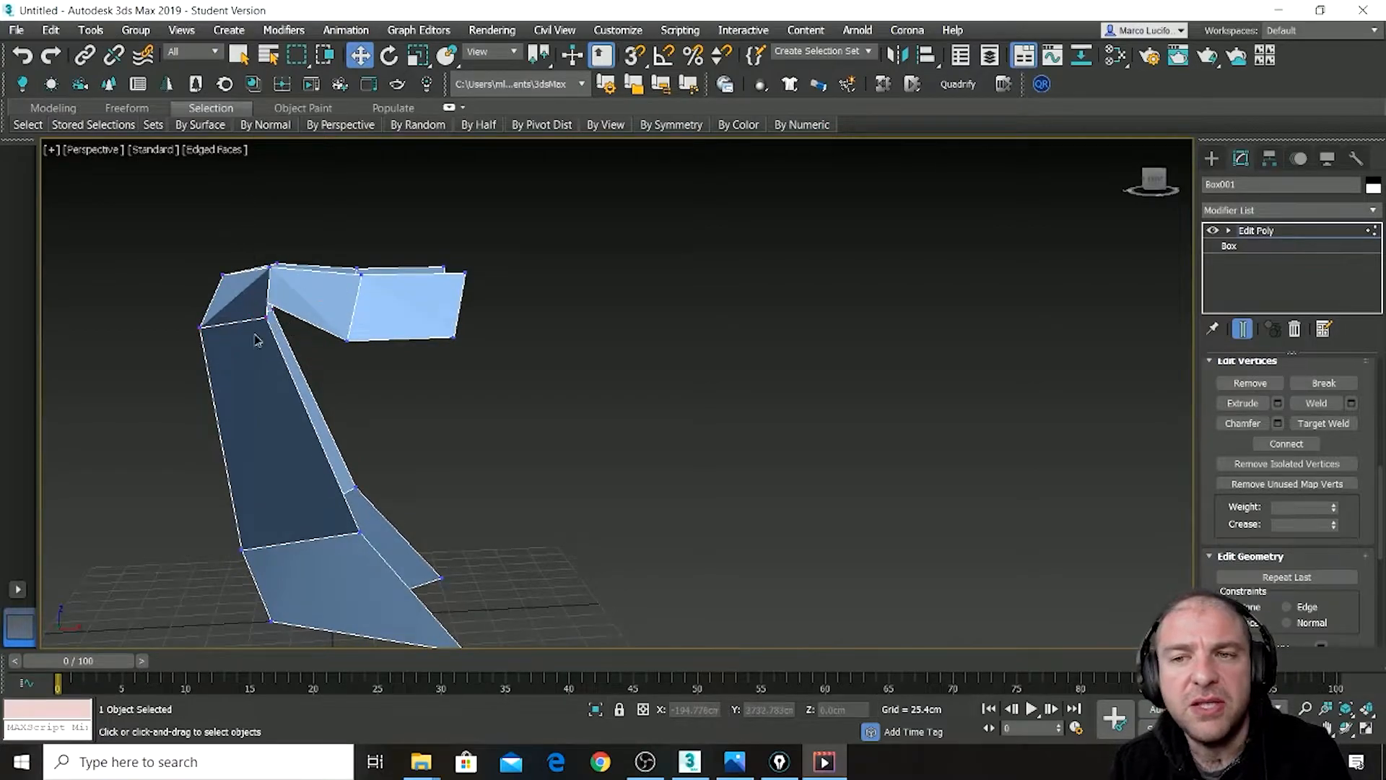
left_click_drag(290, 309, 289, 327)
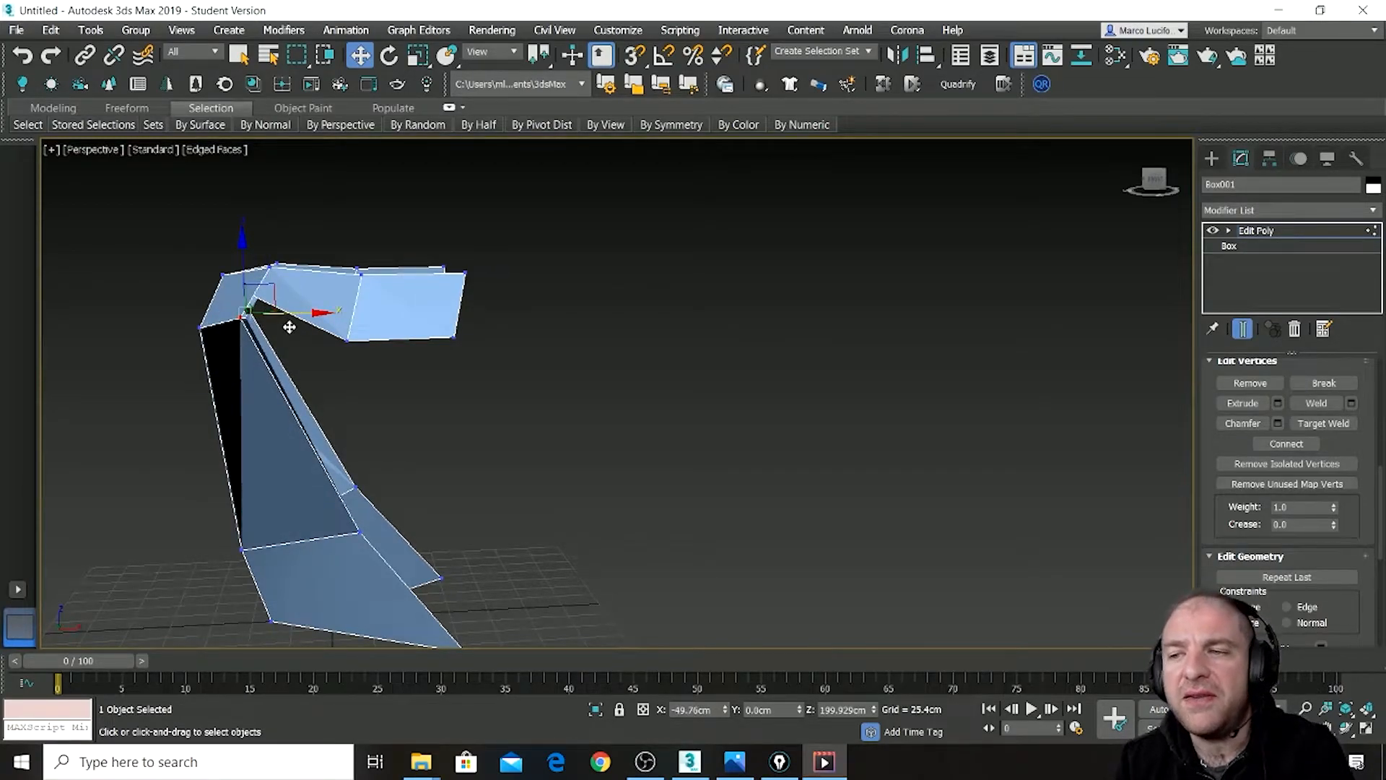
- In Edge mode, select the crosswise edges on both halves of the stool's back and top surface
middle_click_drag(490, 454, 599, 473, "alt")
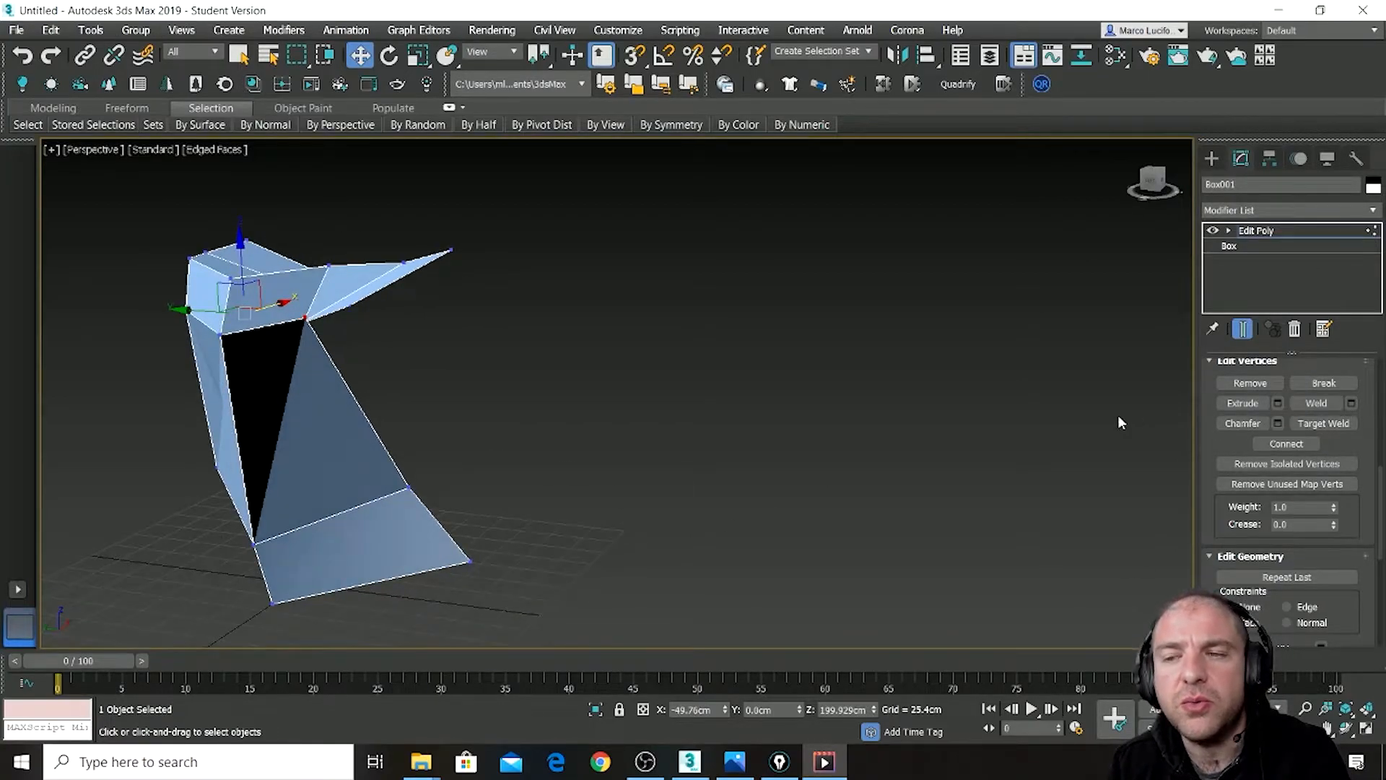
key("2")
left_click(358, 587)
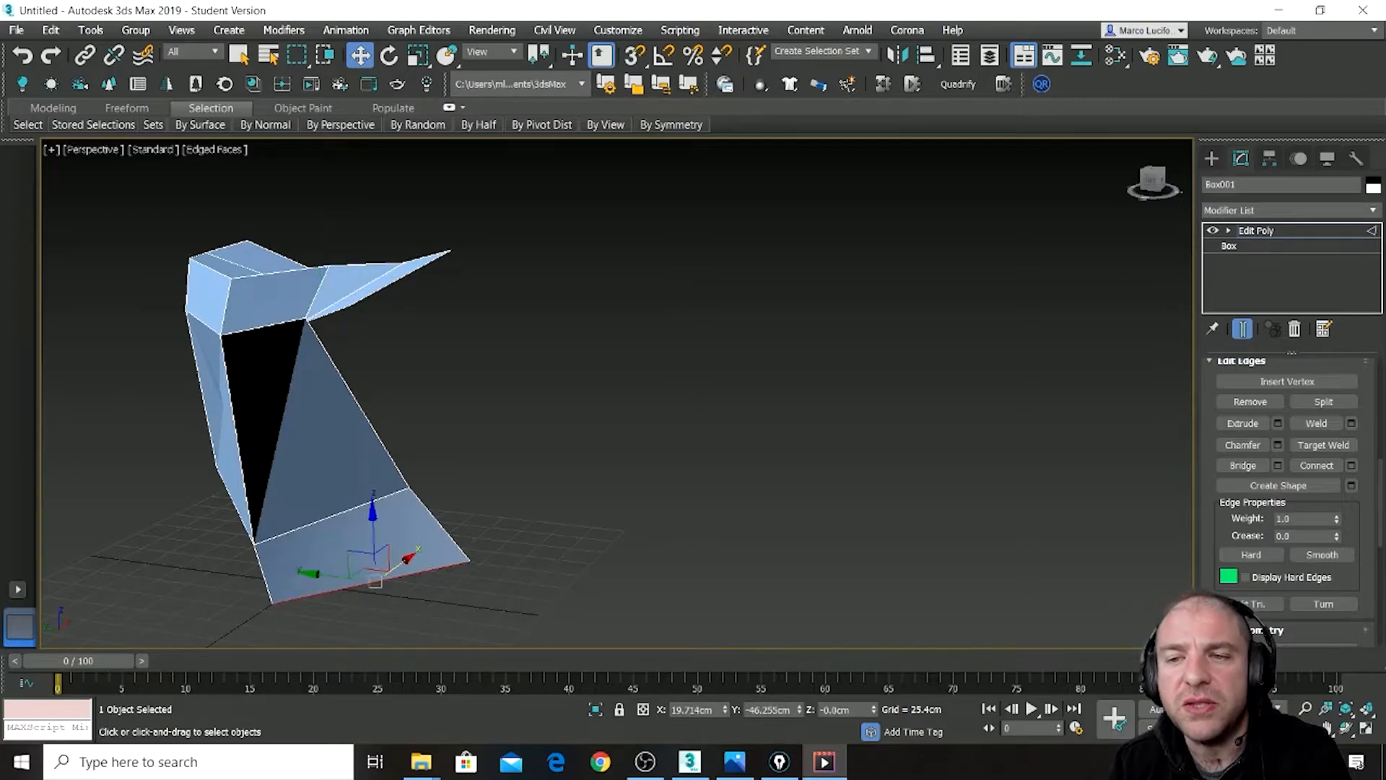
left_click(331, 517)
left_click(267, 326)
middle_click_drag(274, 325, 291, 281, "alt")
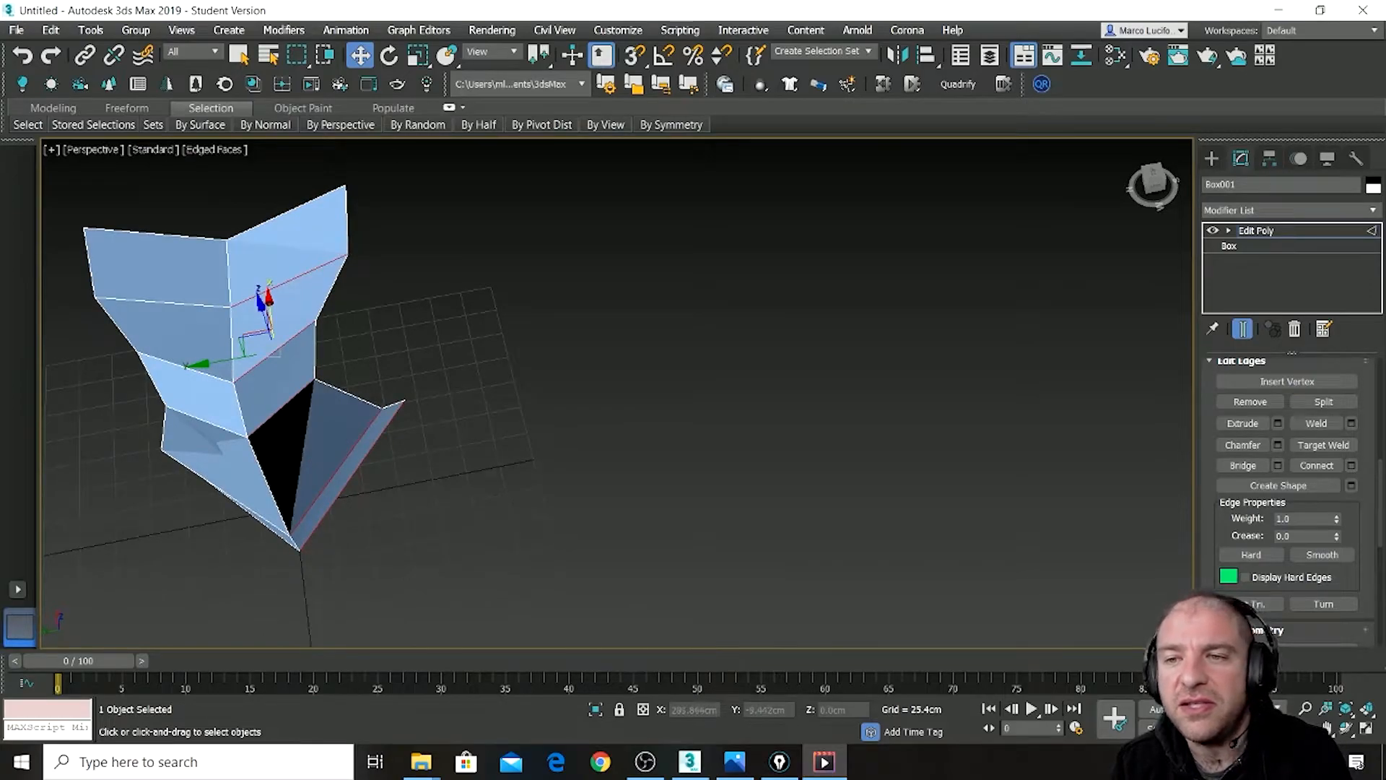
left_click(184, 233, "ctrl")
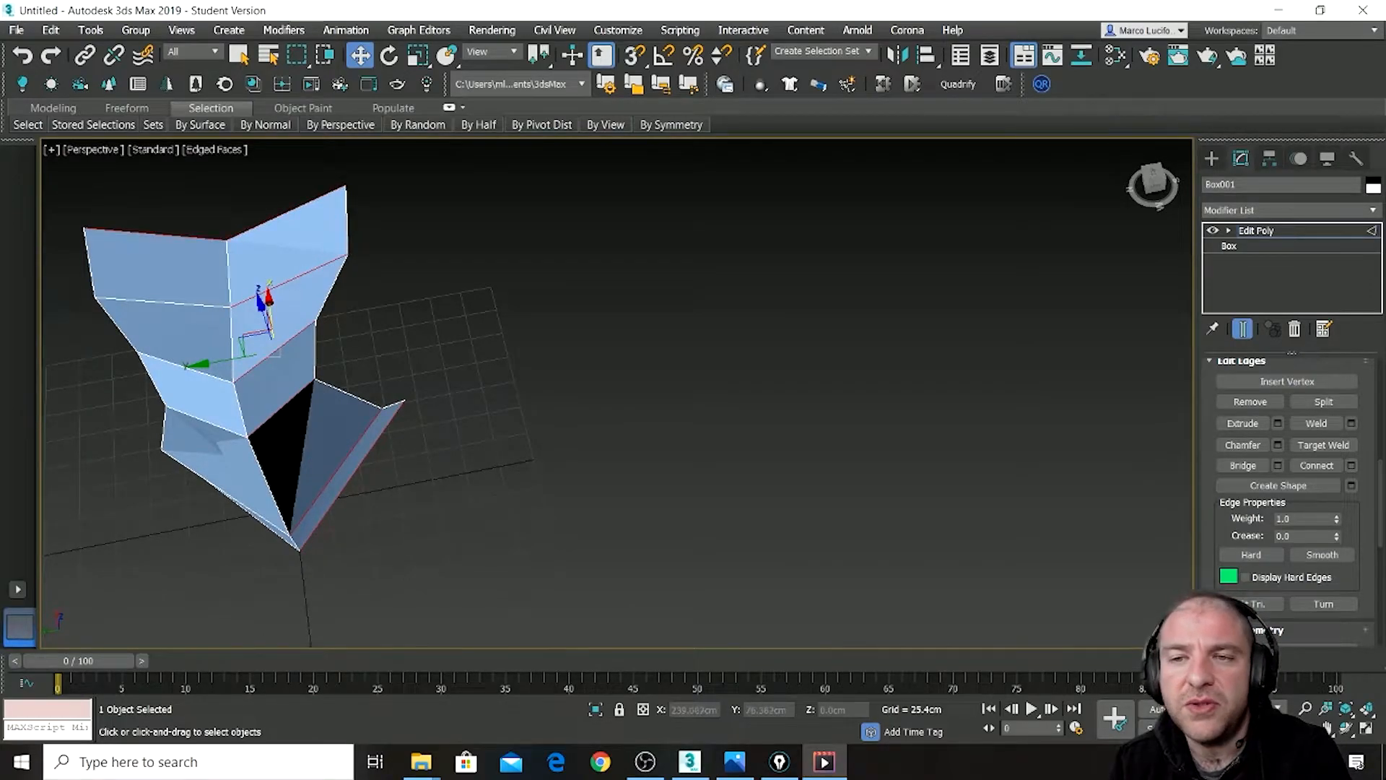
left_click(176, 369, "ctrl")
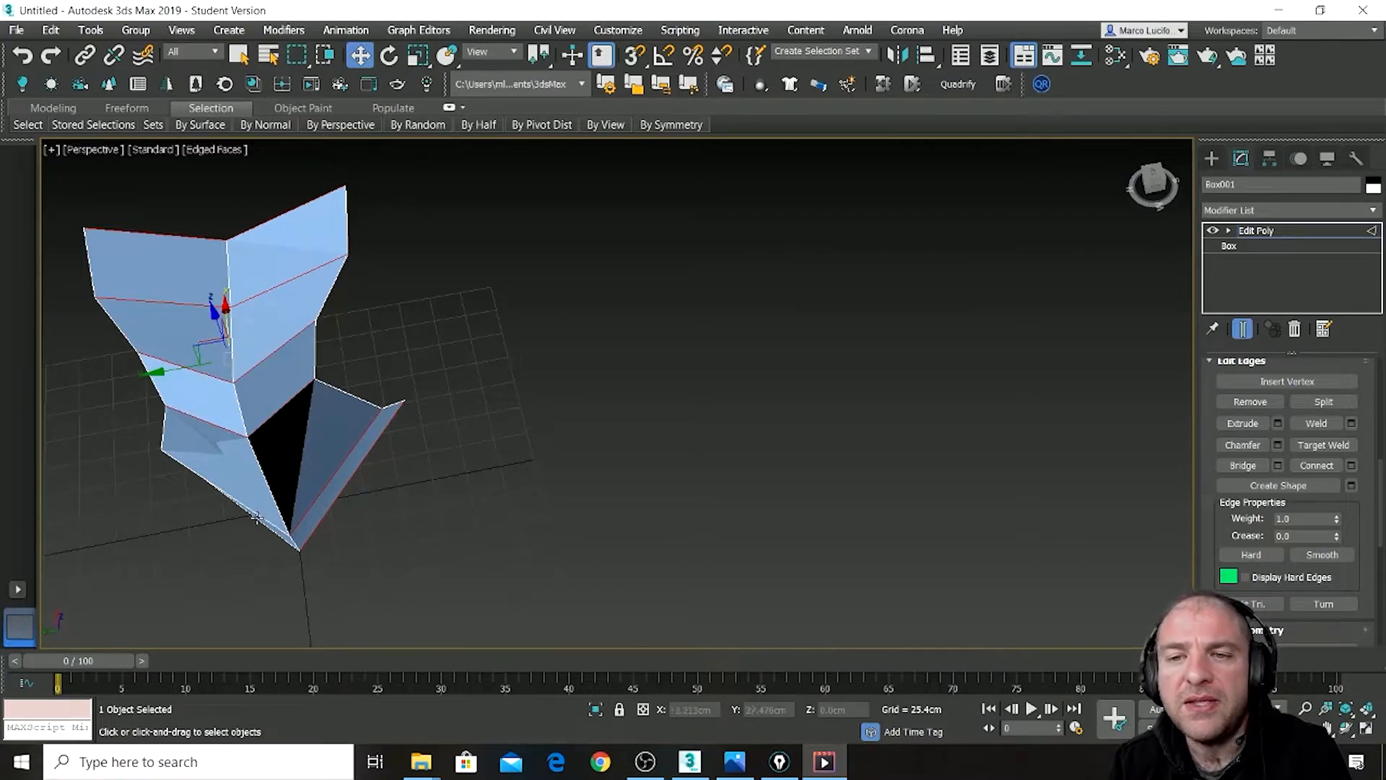
- Add the remaining crosswise edges of the leg and the seat's underside and front to the edge selection
middle_click_drag(257, 518, 350, 570, "alt")
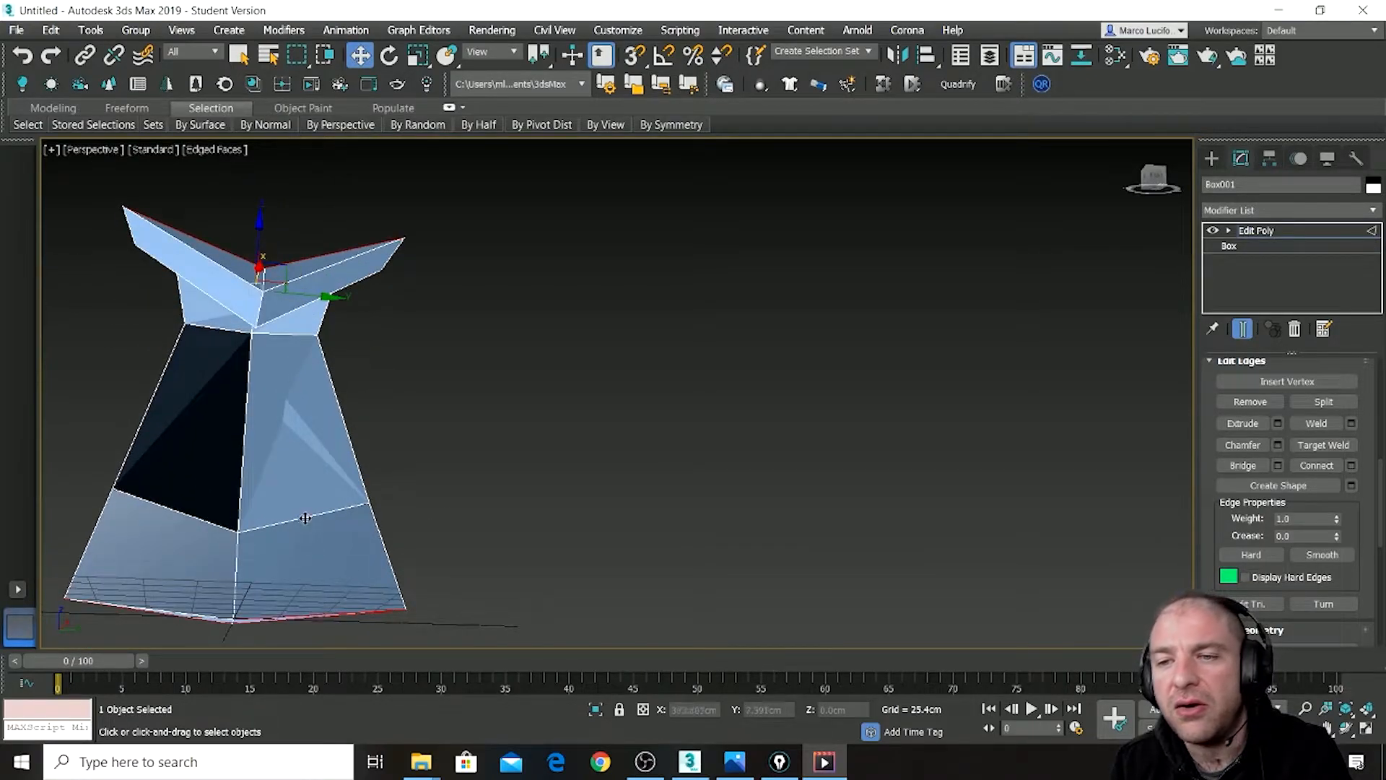
left_click(282, 334, "ctrl")
left_click(202, 327, "ctrl")
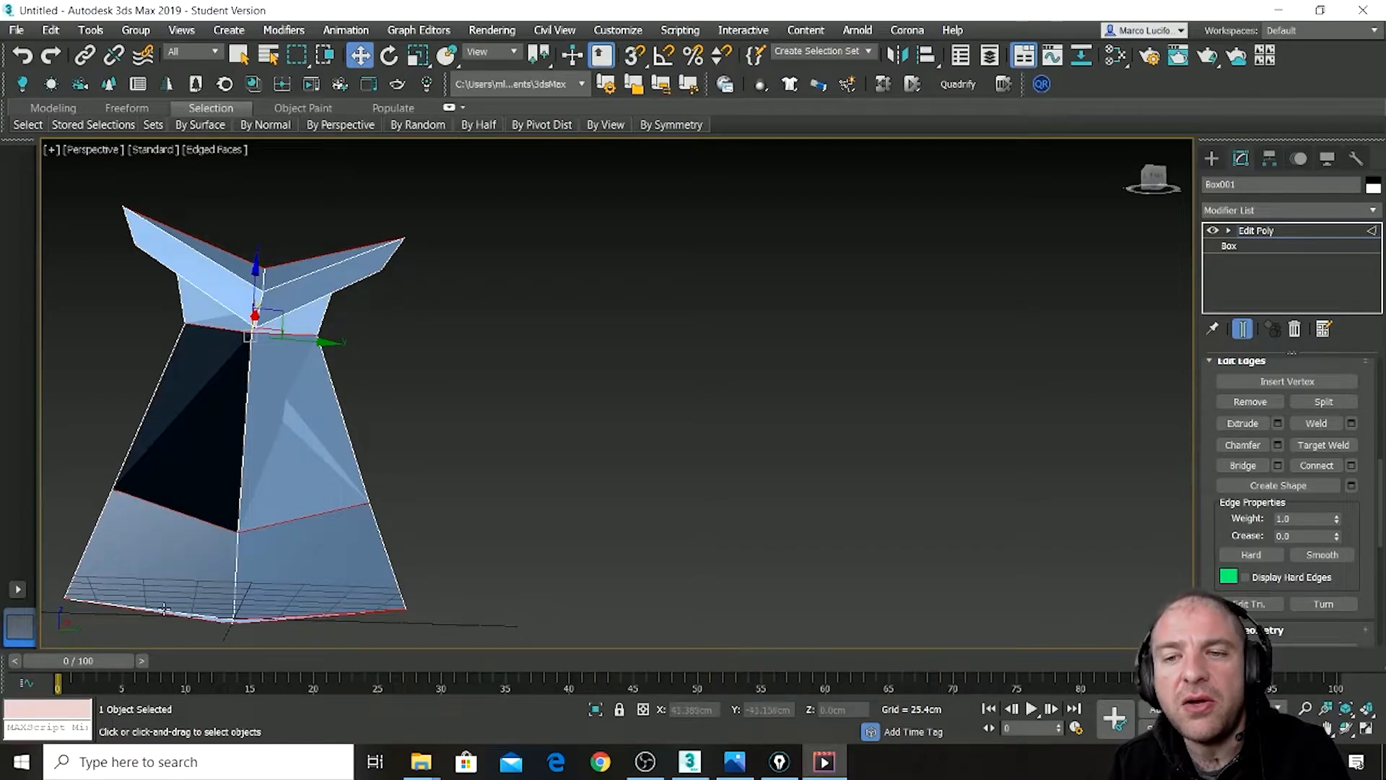
middle_click_drag(245, 404, 253, 440, "alt")
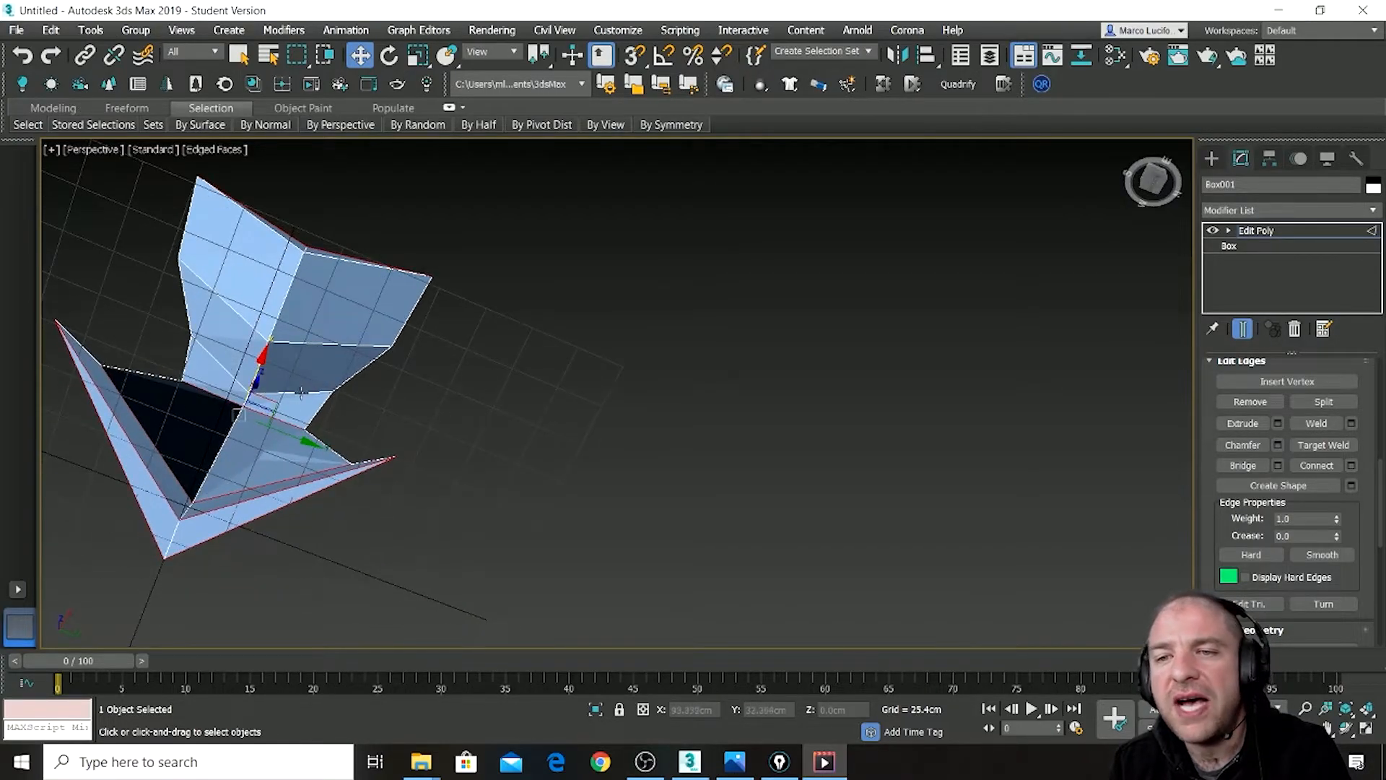
left_click(313, 343, "ctrl")
left_click(340, 260, "ctrl")
left_click(265, 227, "ctrl")
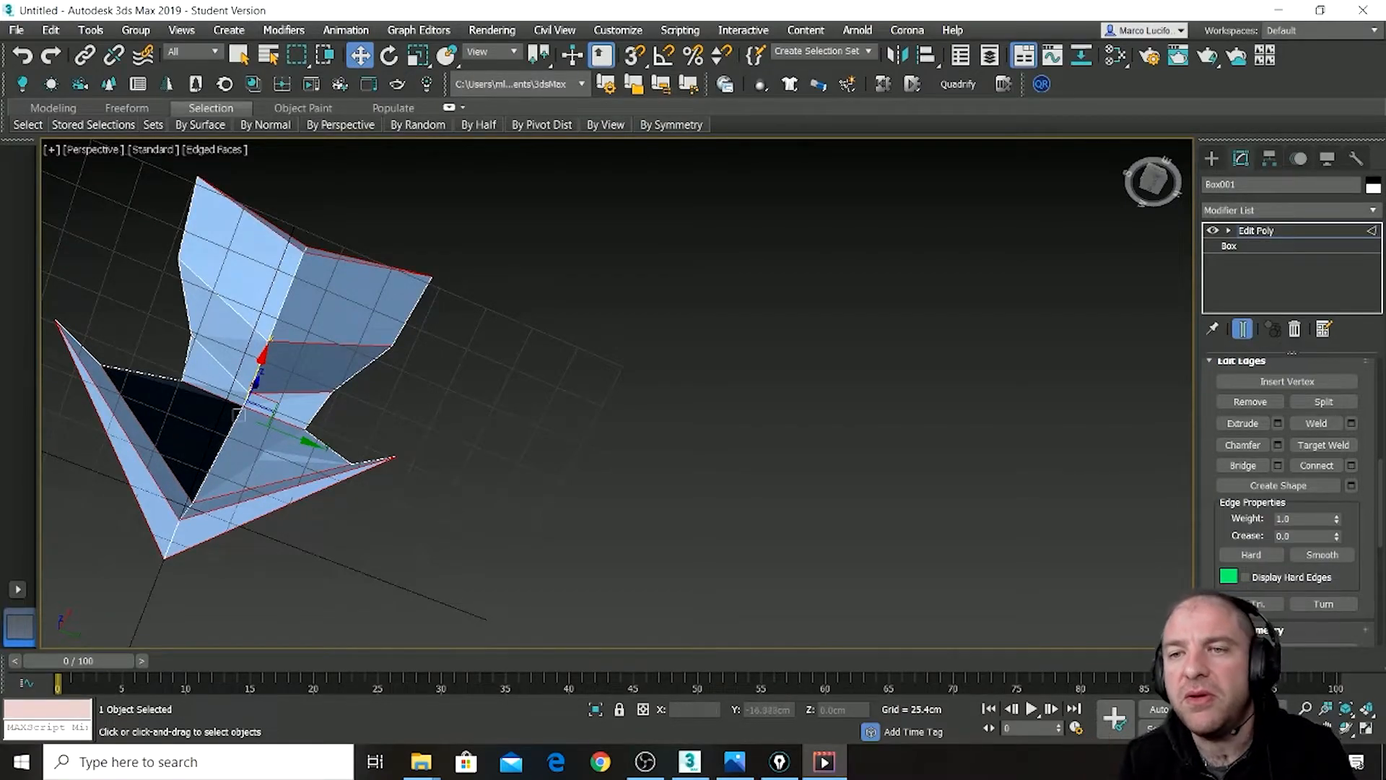
left_click(213, 354, "ctrl")
- Connect the selected crosswise edges with 1 segment
middle_click_drag(269, 410, 19, 533, "alt")
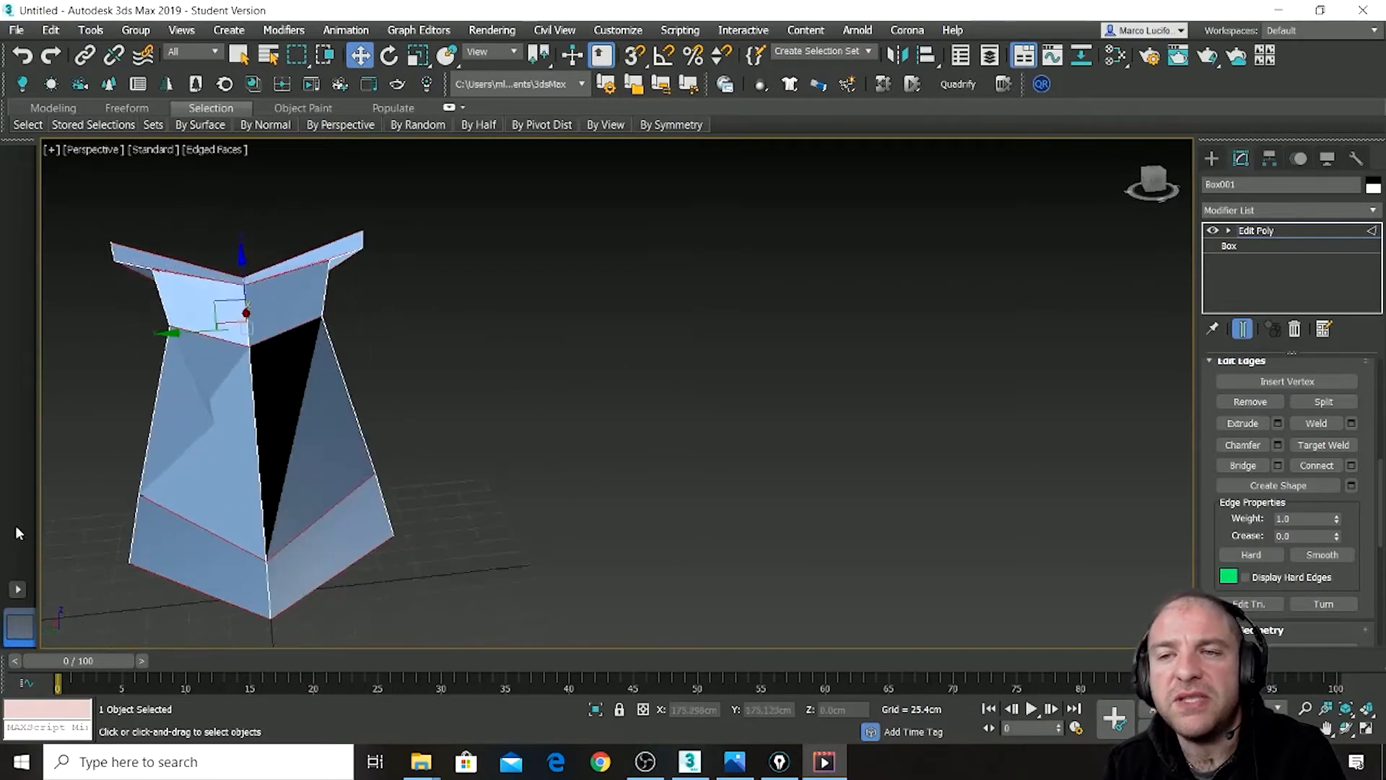
scroll(1355, 505, "down", 1)
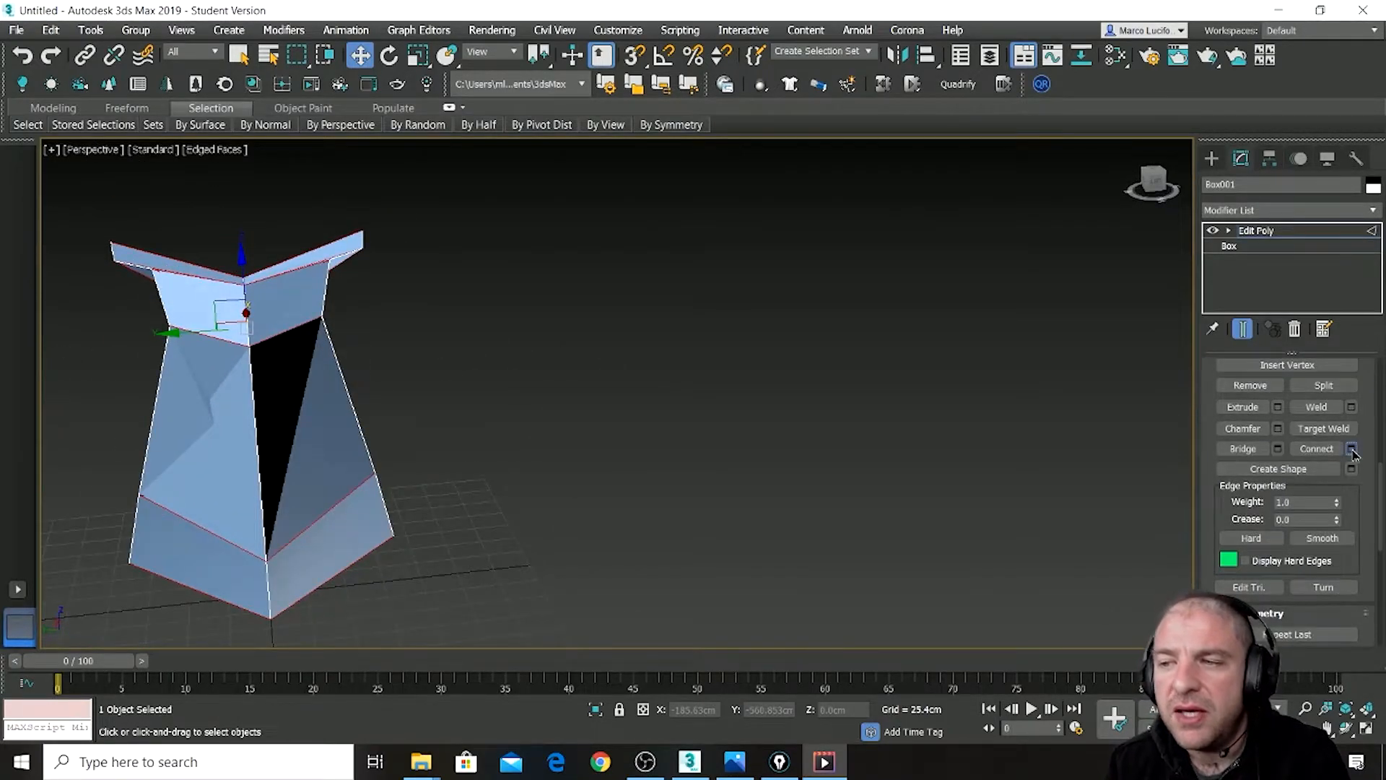
left_click(1351, 449)
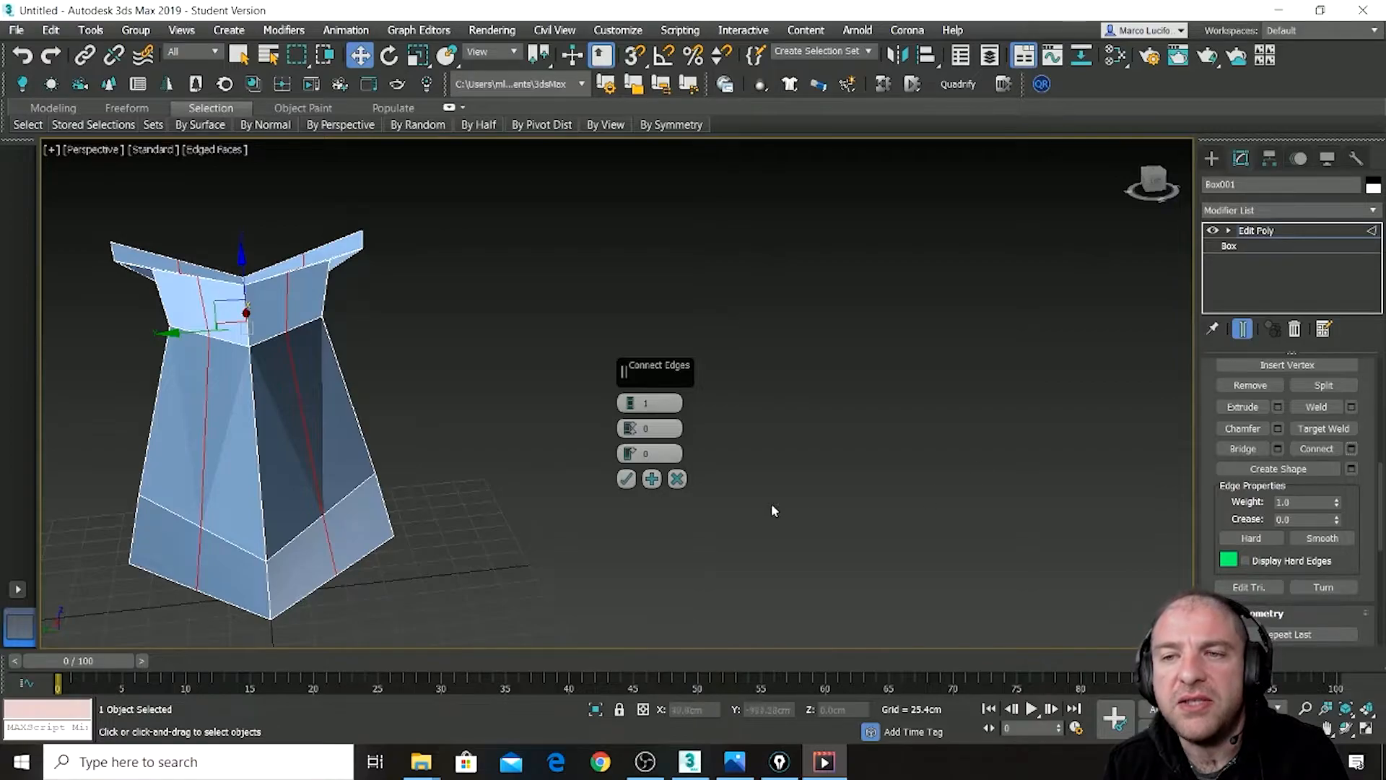
left_click(627, 479)
- Shift the connected lengthwise edges slightly back along X
middle_click_drag(306, 373, 235, 376, "alt")
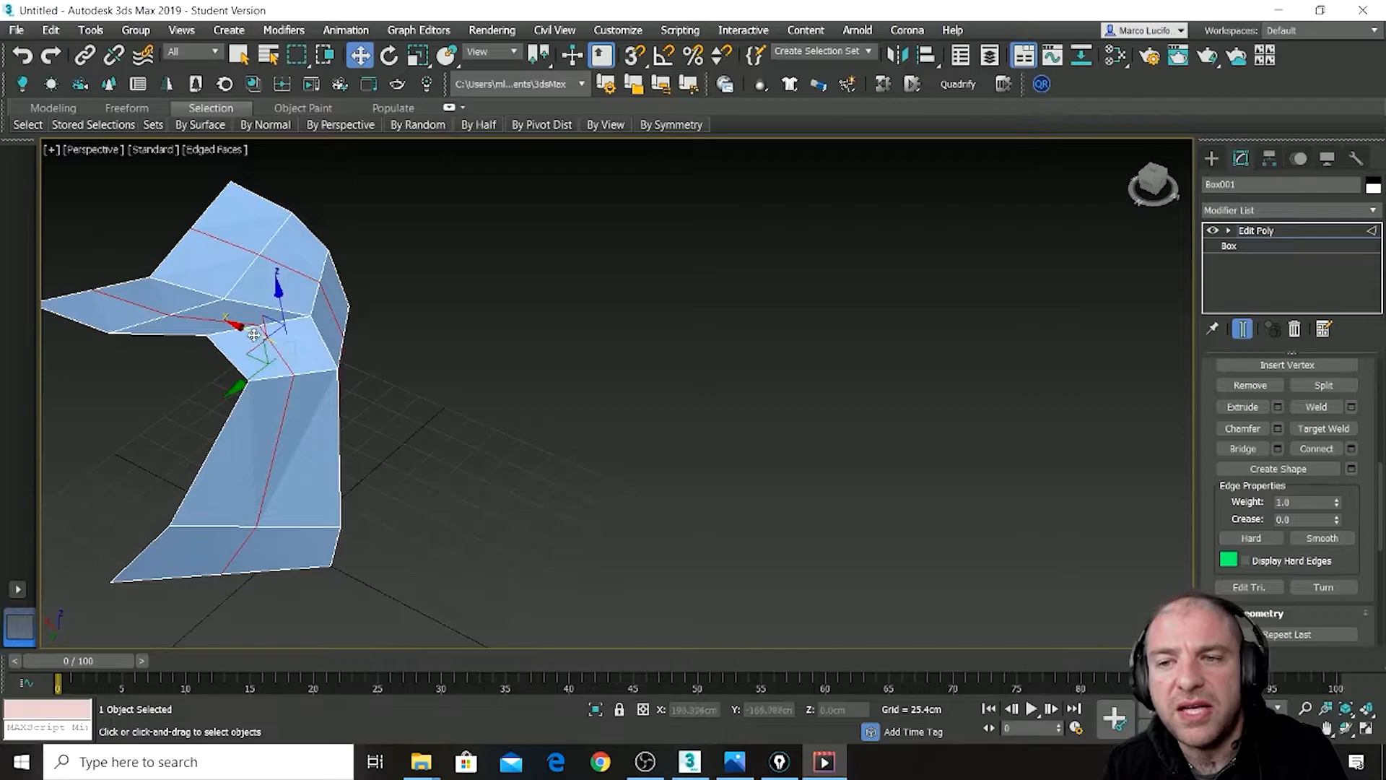
left_click_drag(255, 334, 269, 340)
middle_click_drag(269, 340, 364, 332, "alt")
- Deselect the leg's lengthwise edges and lower the remaining ones on the seat slightly along Z
left_click_drag(183, 637, 184, 636, "alt")
middle_click_drag(264, 342, 365, 345, "alt")
left_click_drag(309, 233, 309, 243)
middle_click_drag(380, 319, 293, 244, "alt")
left_click_drag(306, 240, 306, 243)
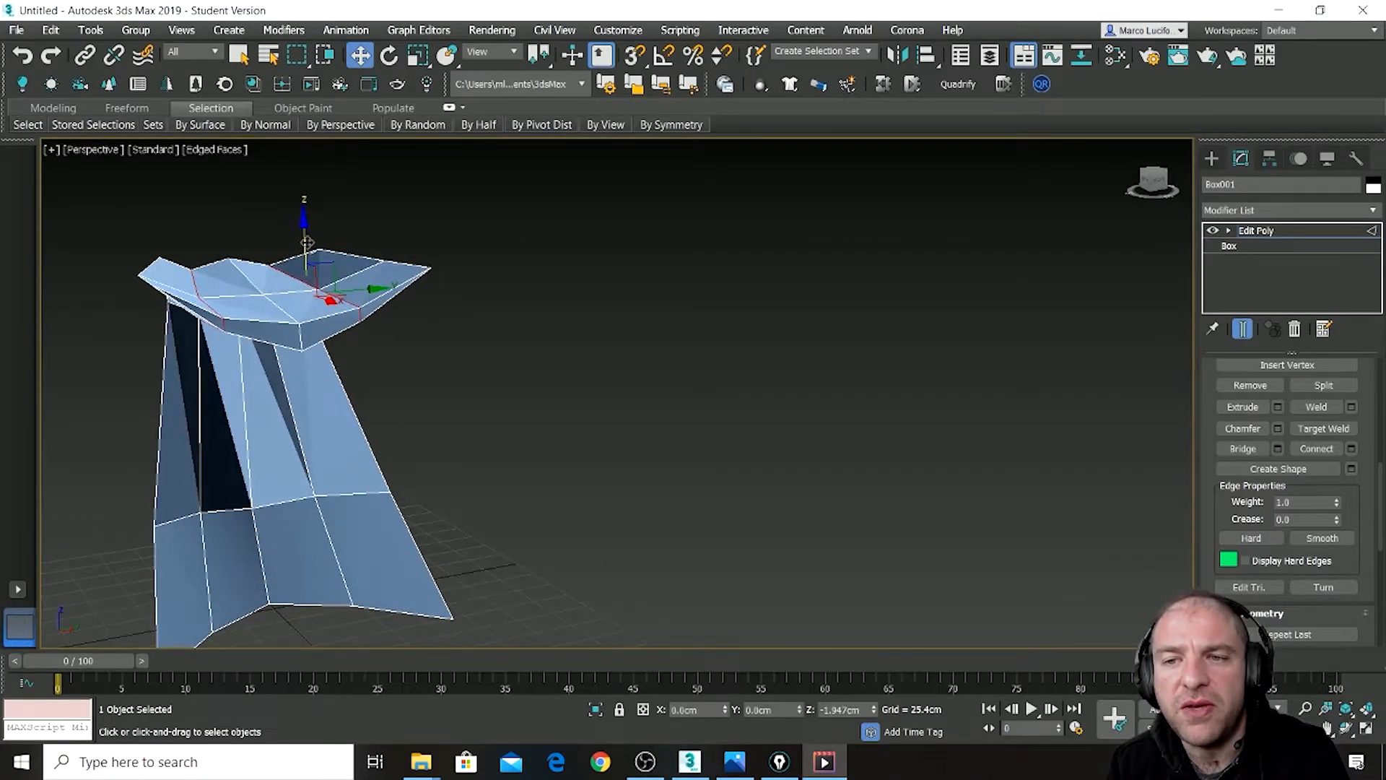
- Select the outer side edges of the seat's front segment on both sides and raise them slightly along Z
left_click(406, 264)
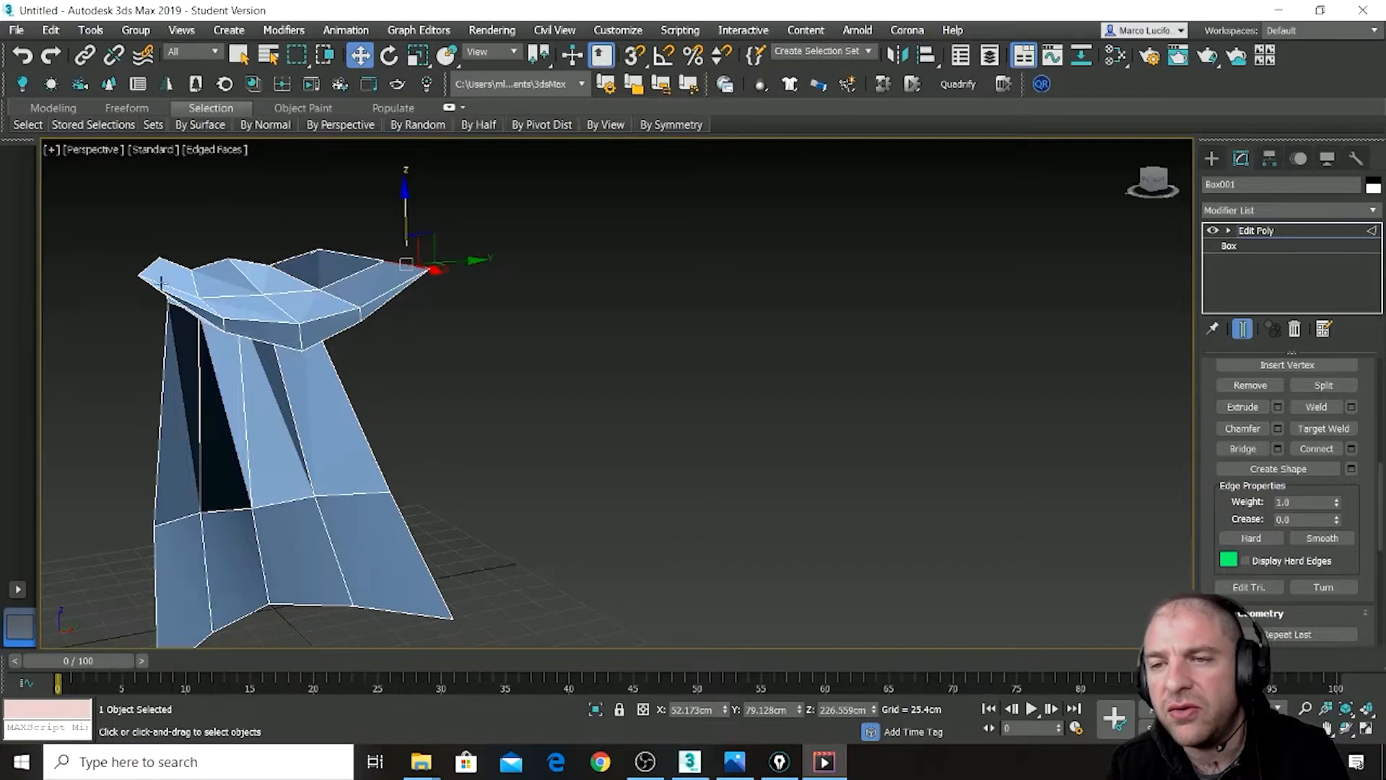
left_click(160, 284)
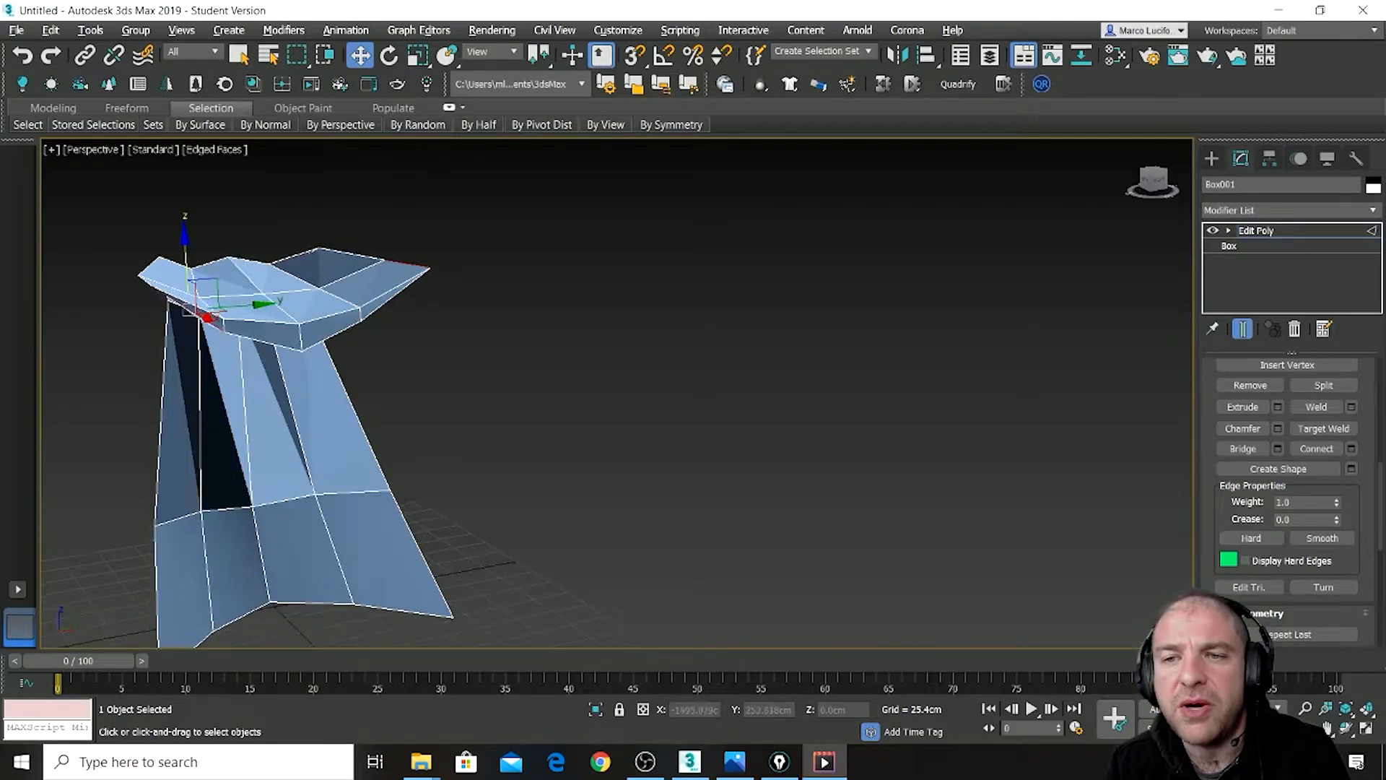
middle_click_drag(194, 231, 143, 260, "alt")
left_click(144, 260)
left_click(165, 252)
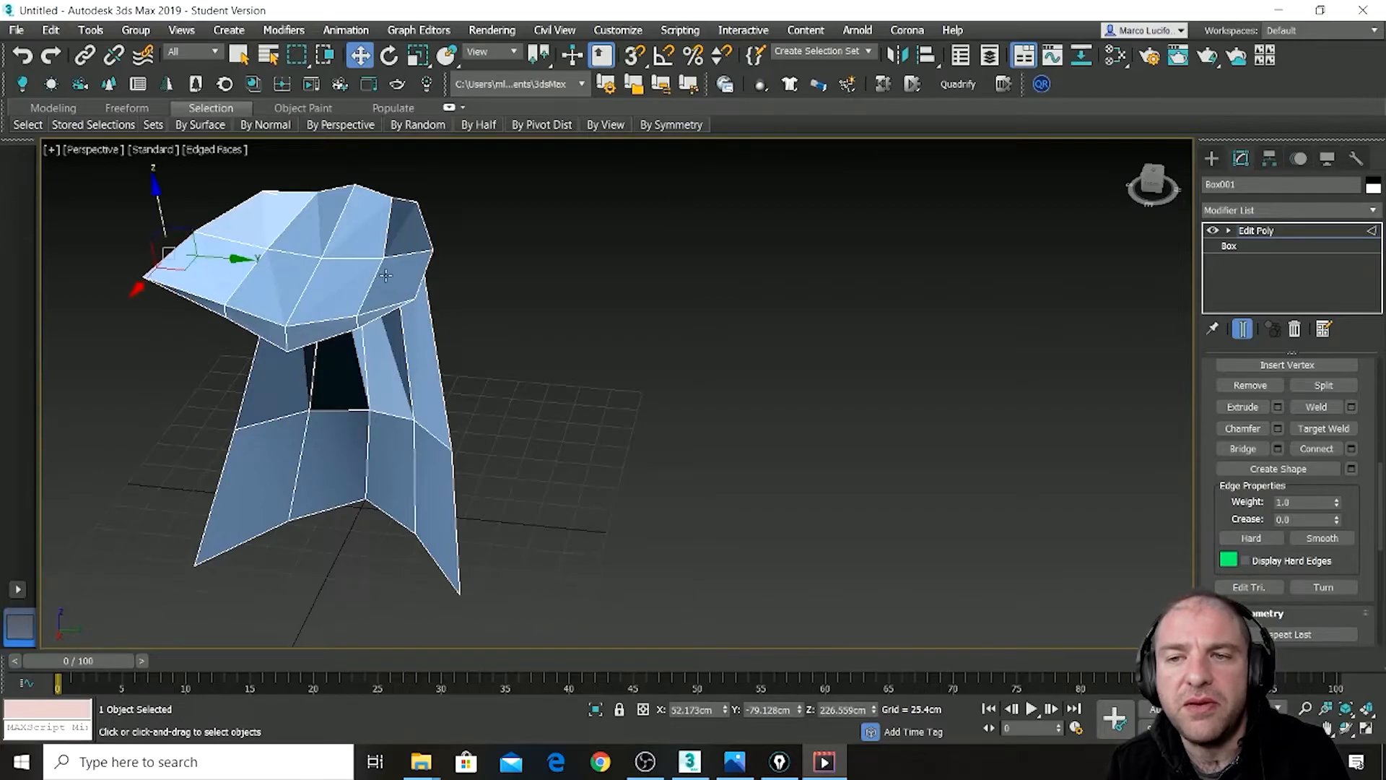
left_click(426, 276)
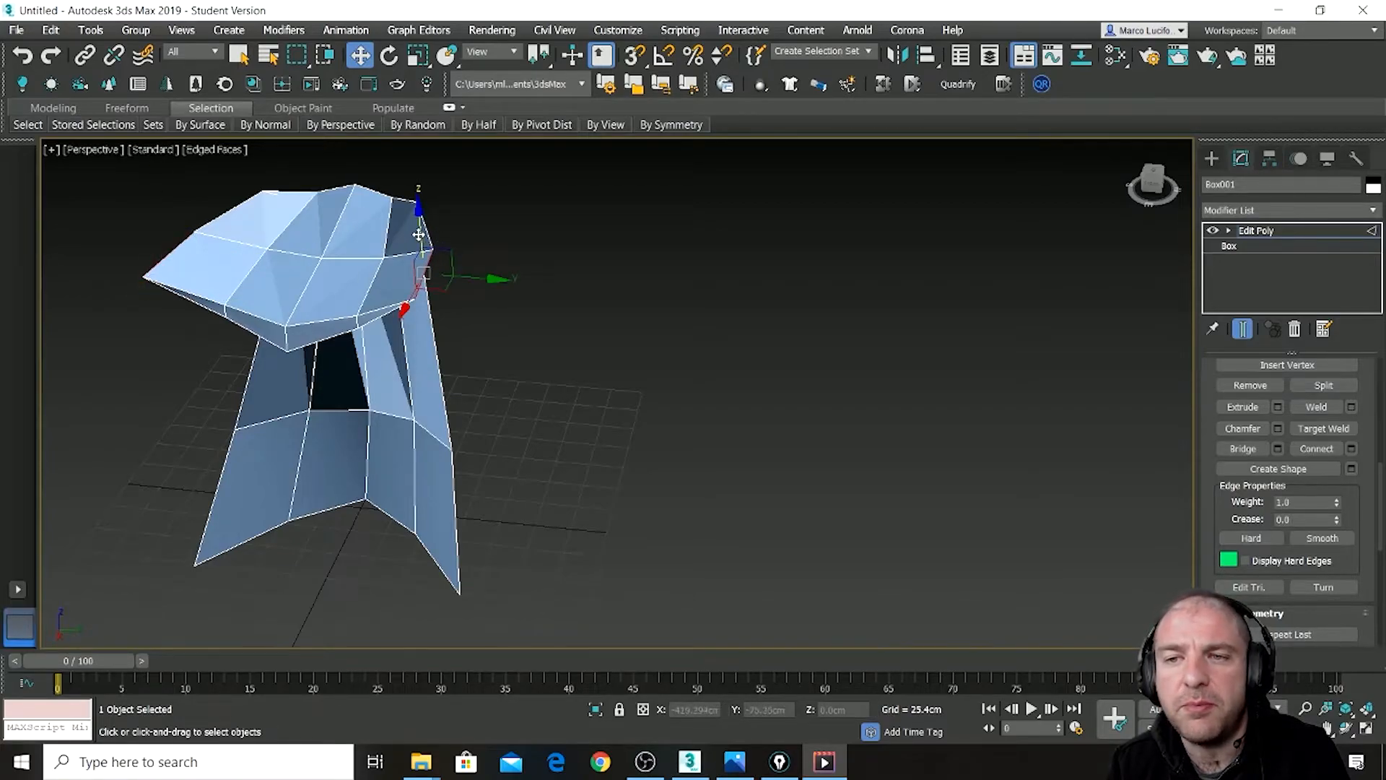
left_click_drag(422, 235, 421, 223)
- In Vertex mode, select all vertices of the seat and bend and raise them along Z to about 242 cm
middle_click_drag(365, 299, 527, 249, "alt")
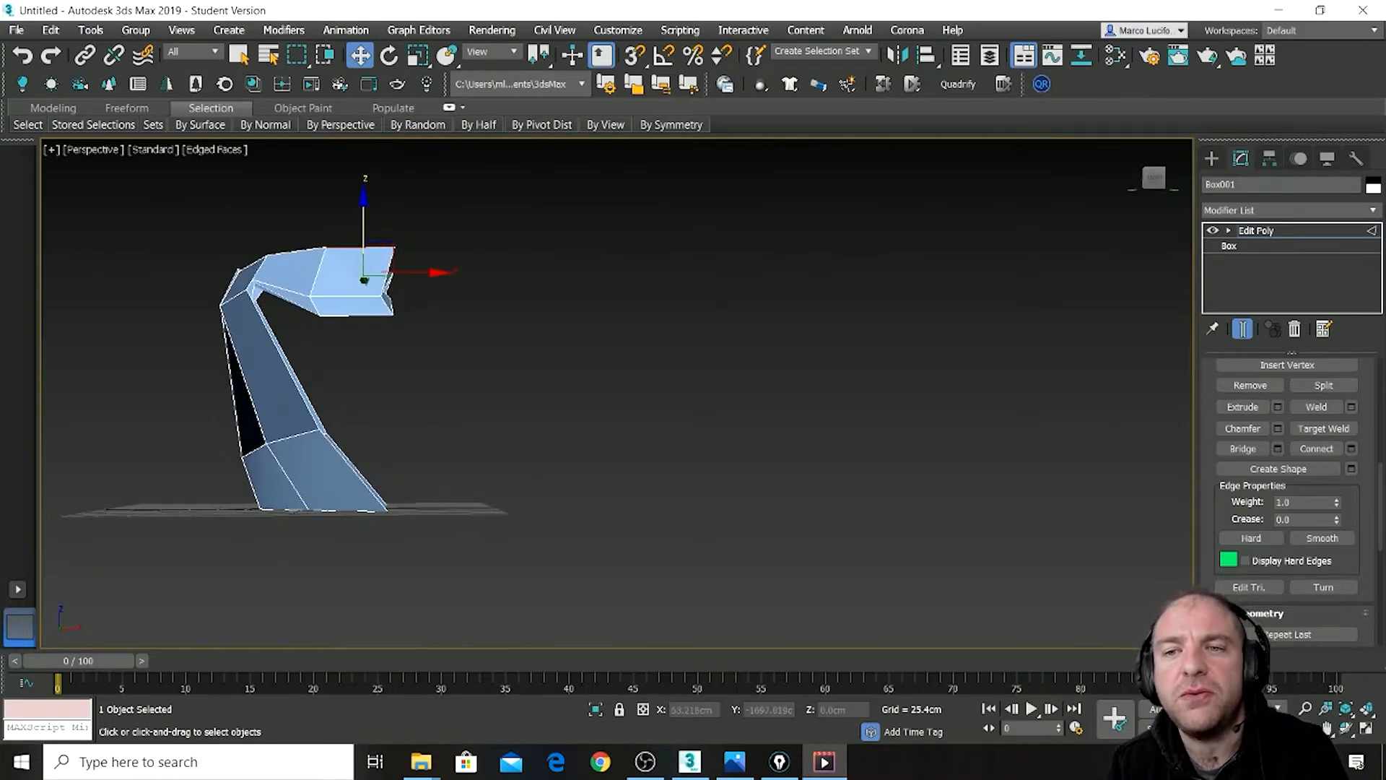
key("1")
left_click_drag(226, 563, 226, 563)
left_click_drag(484, 217, 242, 329)
middle_click_drag(308, 353, 362, 415)
left_click_drag(356, 311, 355, 267)
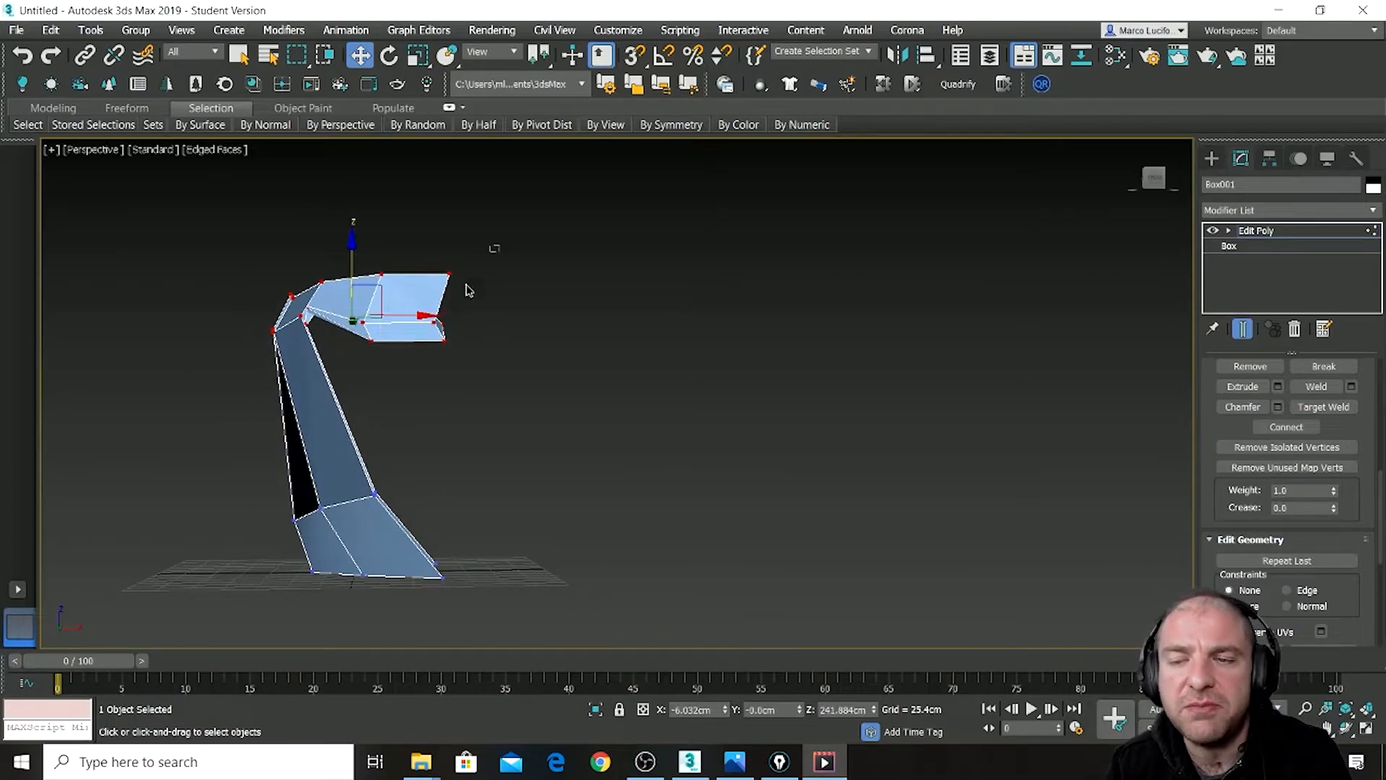
- Move the seat's two front vertex rows back and up, bringing the foremost row to about X 53 cm, Z 249 cm
left_click_drag(357, 361, 357, 361)
left_click_drag(427, 285, 417, 279)
left_click_drag(413, 360, 413, 360)
left_click_drag(457, 283, 432, 282)
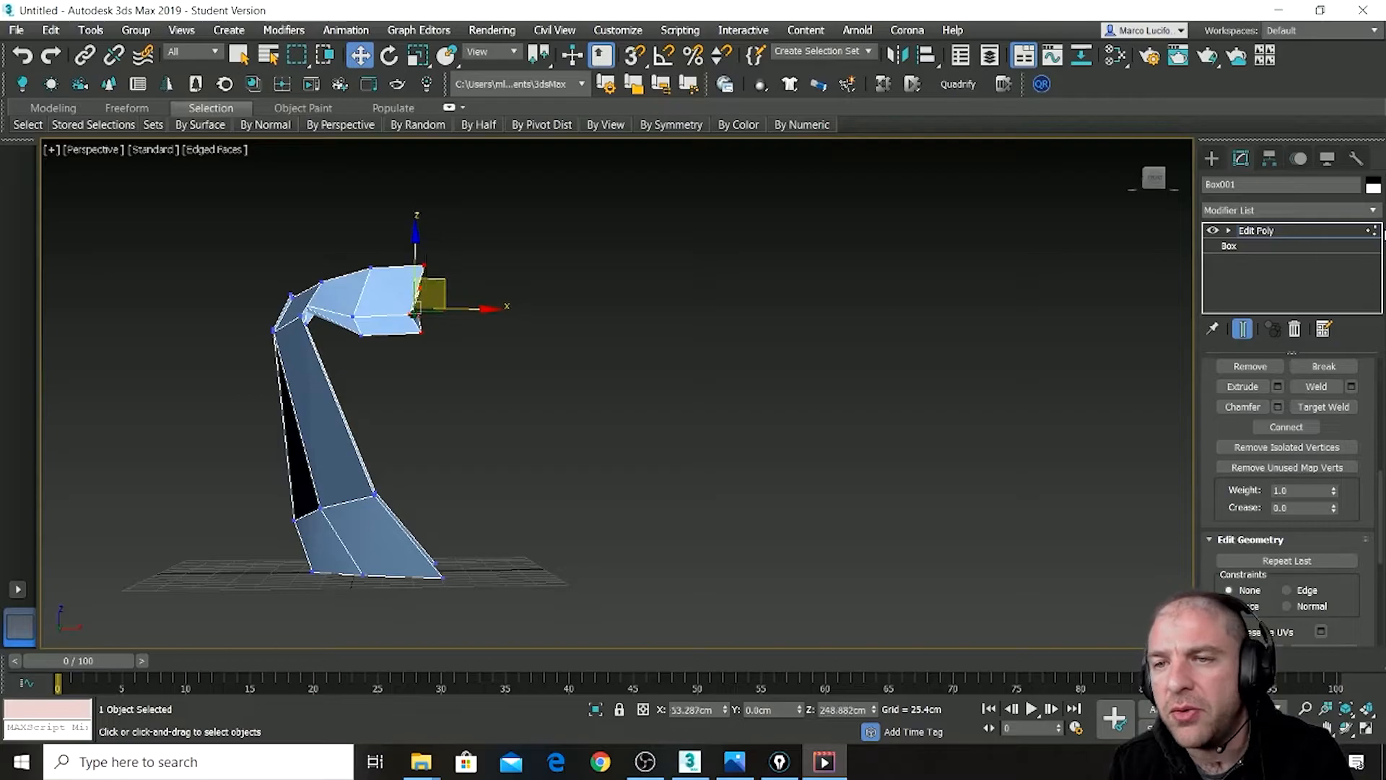
- In Edge mode, select the outer lengthwise edges along one side of the leg, from the foot up through the bend beneath the seat
left_click(1261, 231)
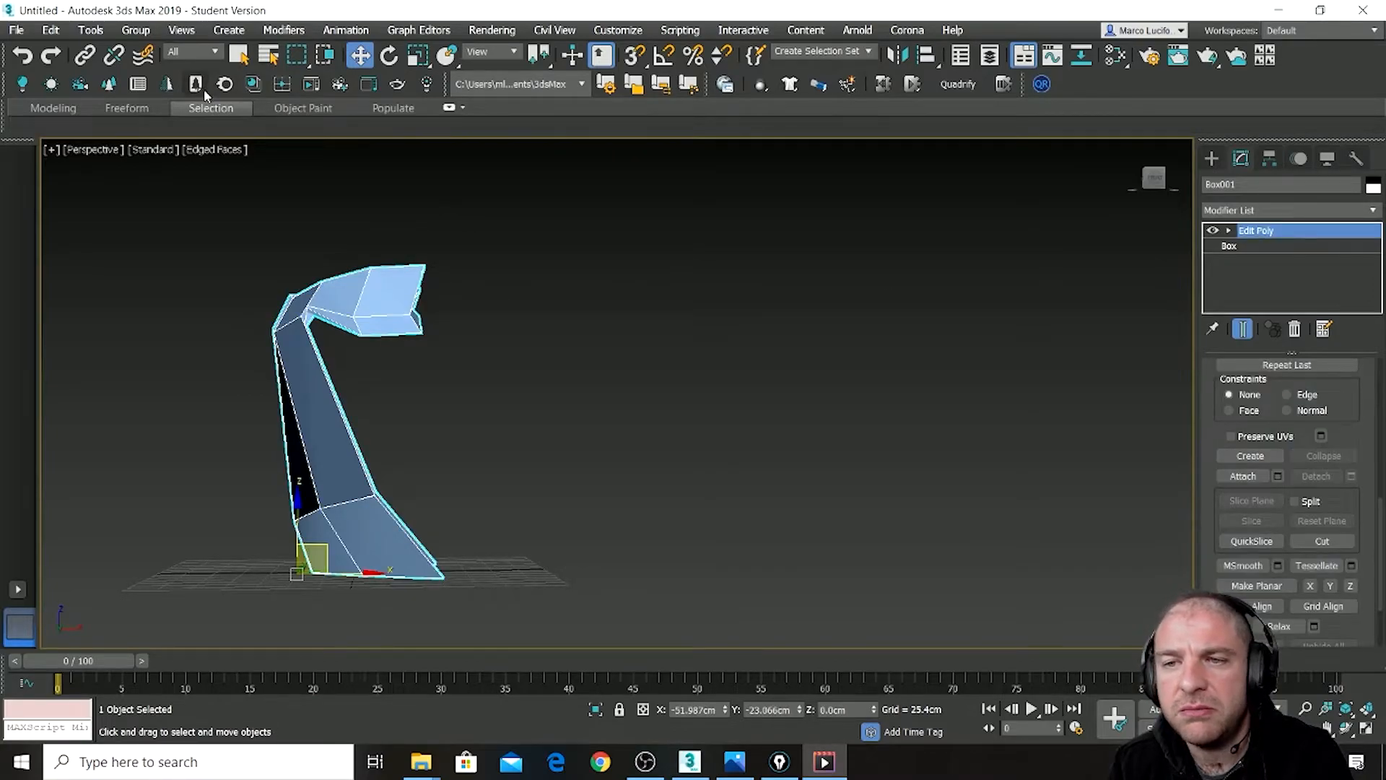
middle_click_drag(265, 206, 375, 267, "alt")
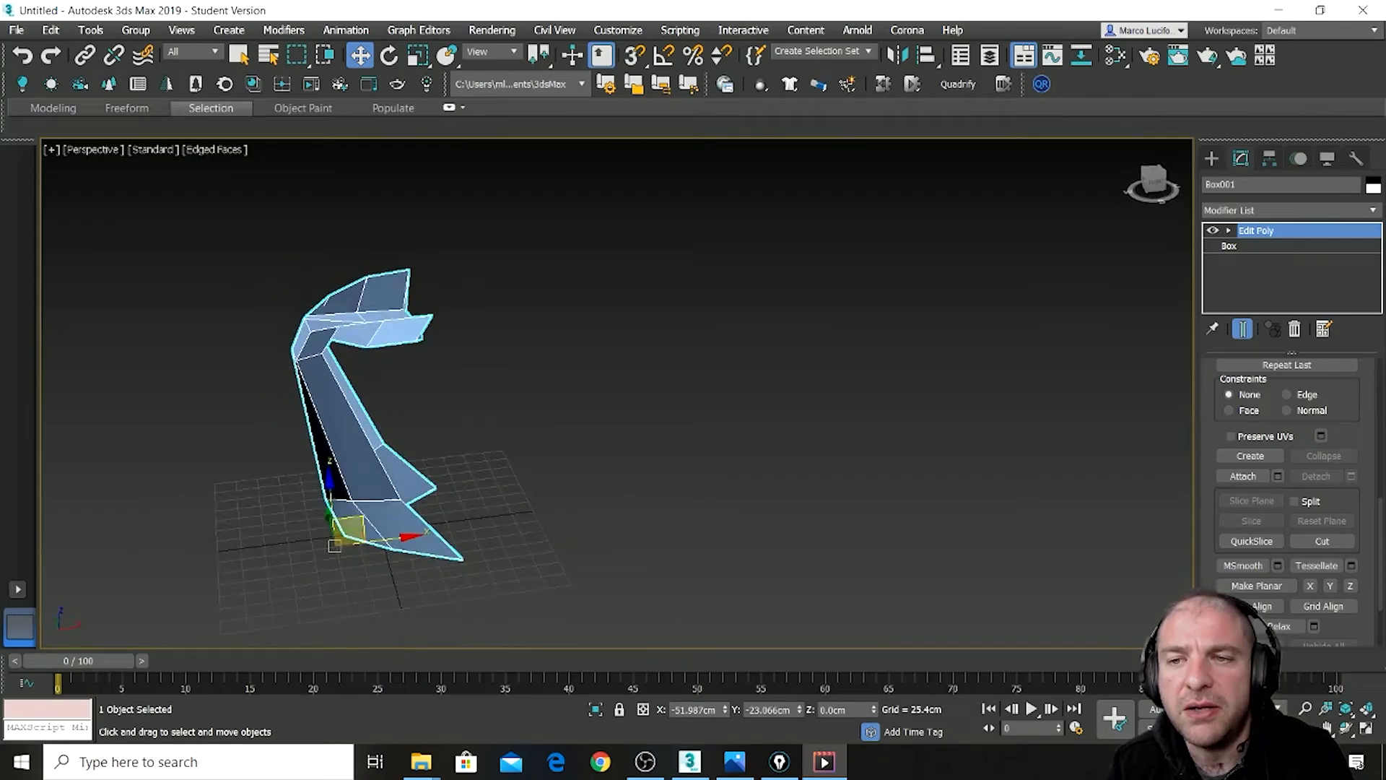
left_click(1211, 158)
left_click(1242, 159)
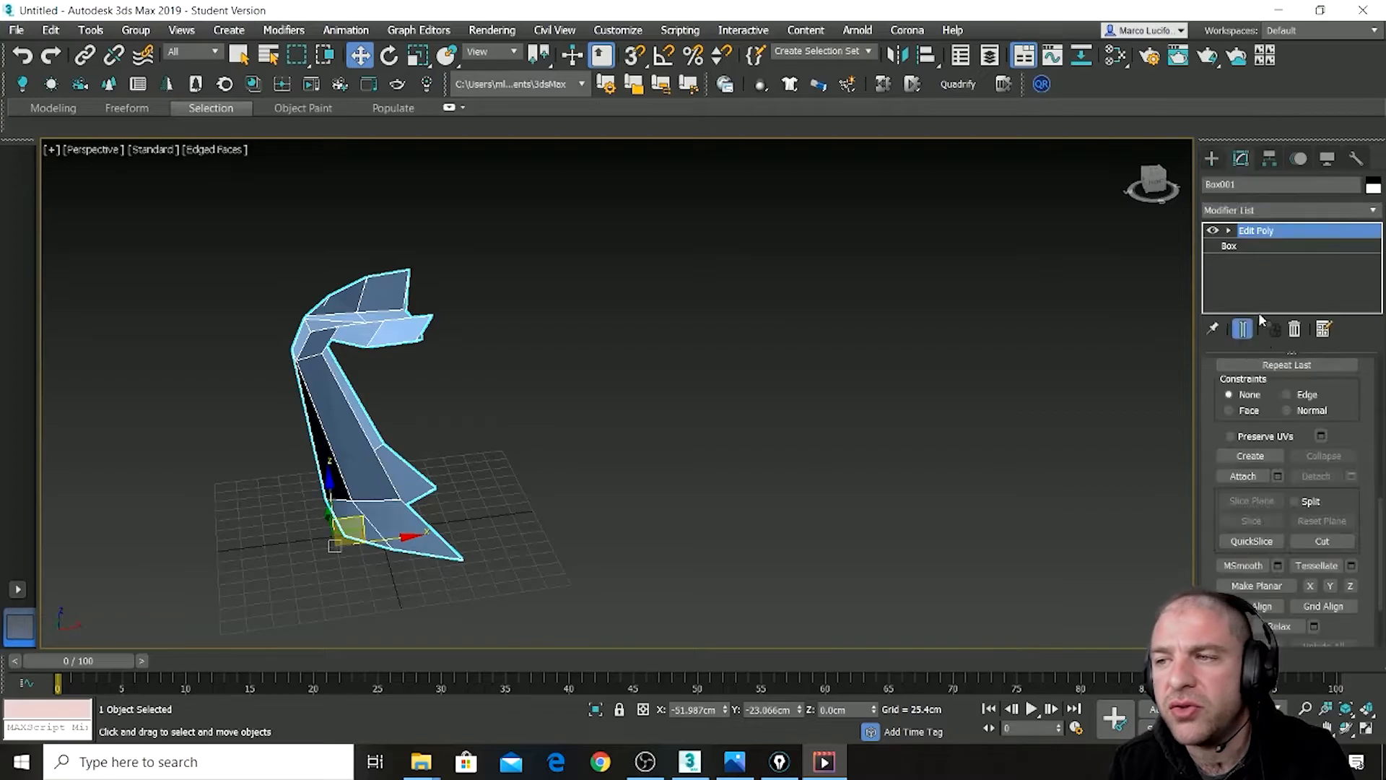
scroll(1286, 418, "up", 5)
scroll(1286, 418, "up", 2)
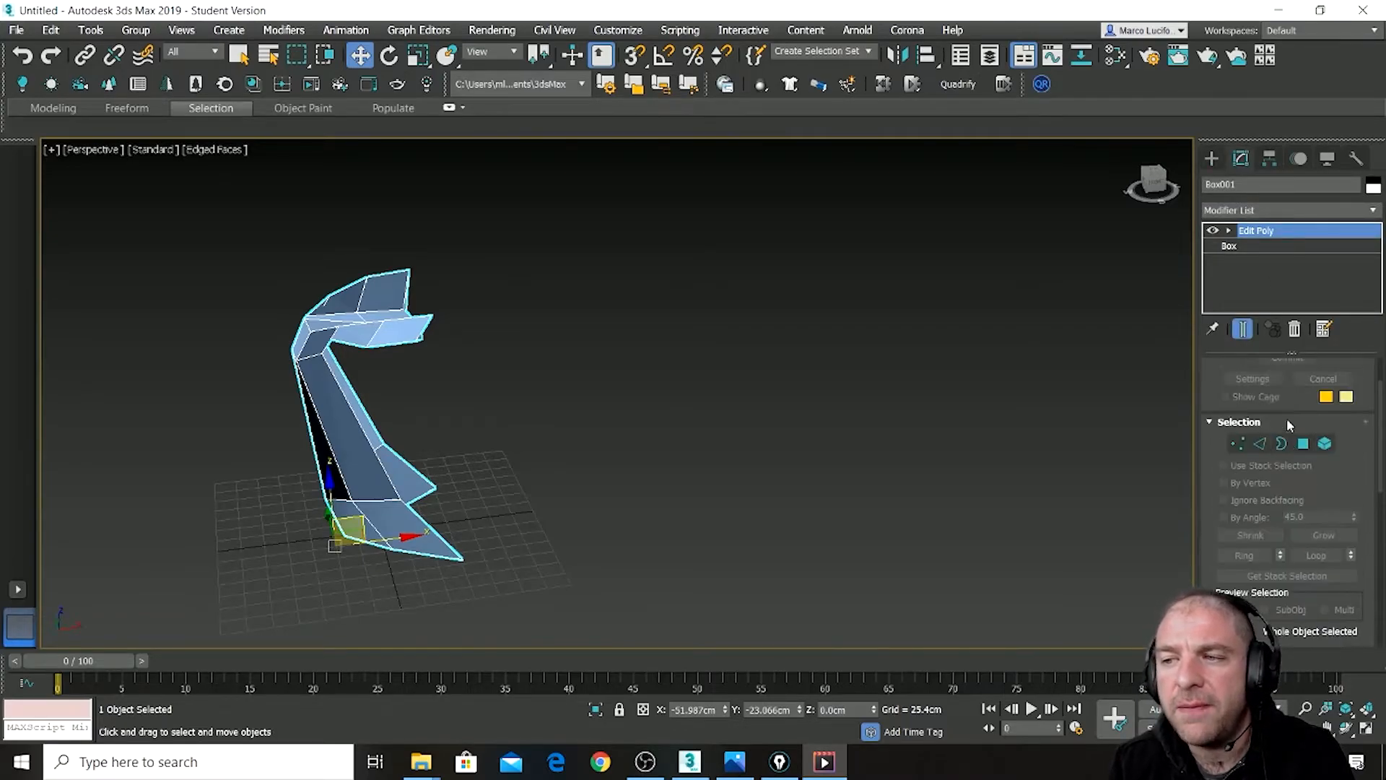
left_click(1259, 443)
middle_click_drag(469, 527, 498, 527, "alt")
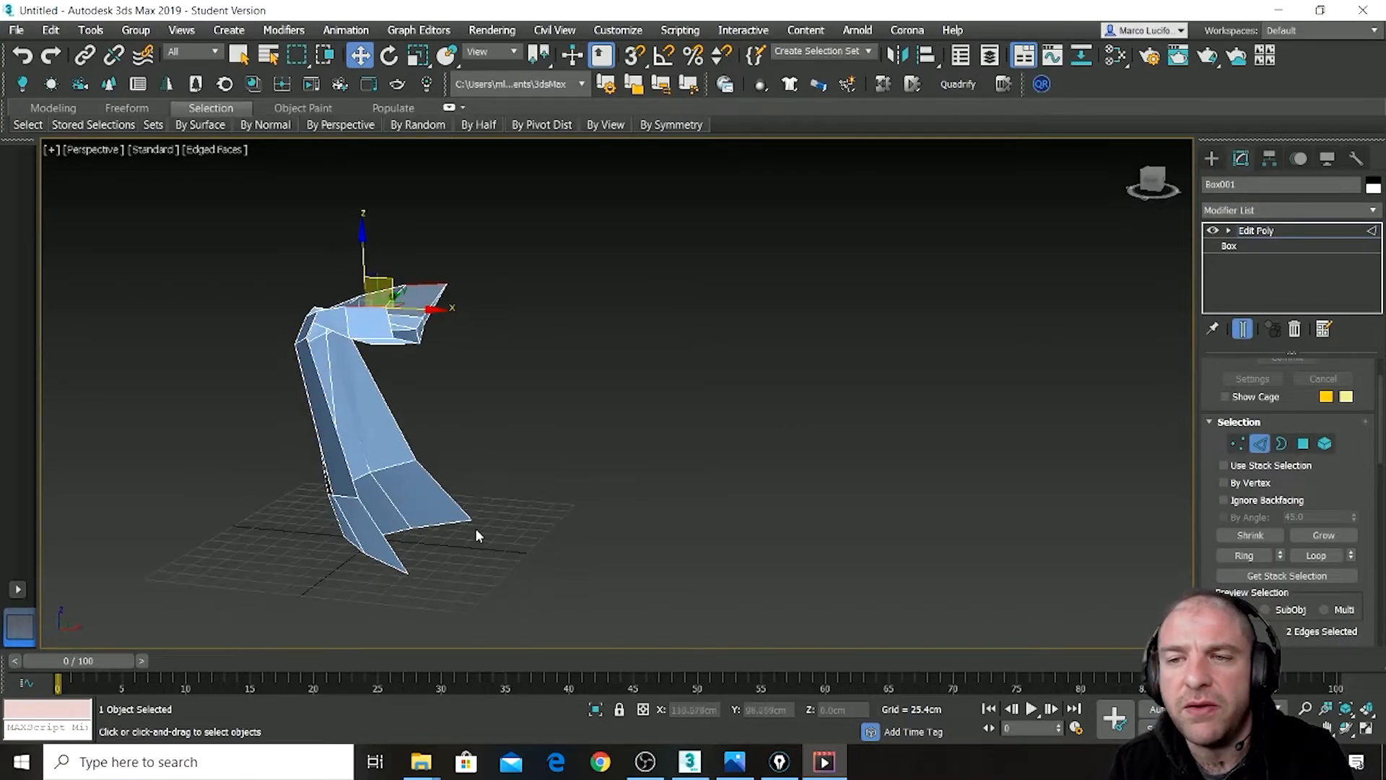
left_click(399, 562)
left_click(345, 448, "ctrl")
scroll(315, 336, "up", 6)
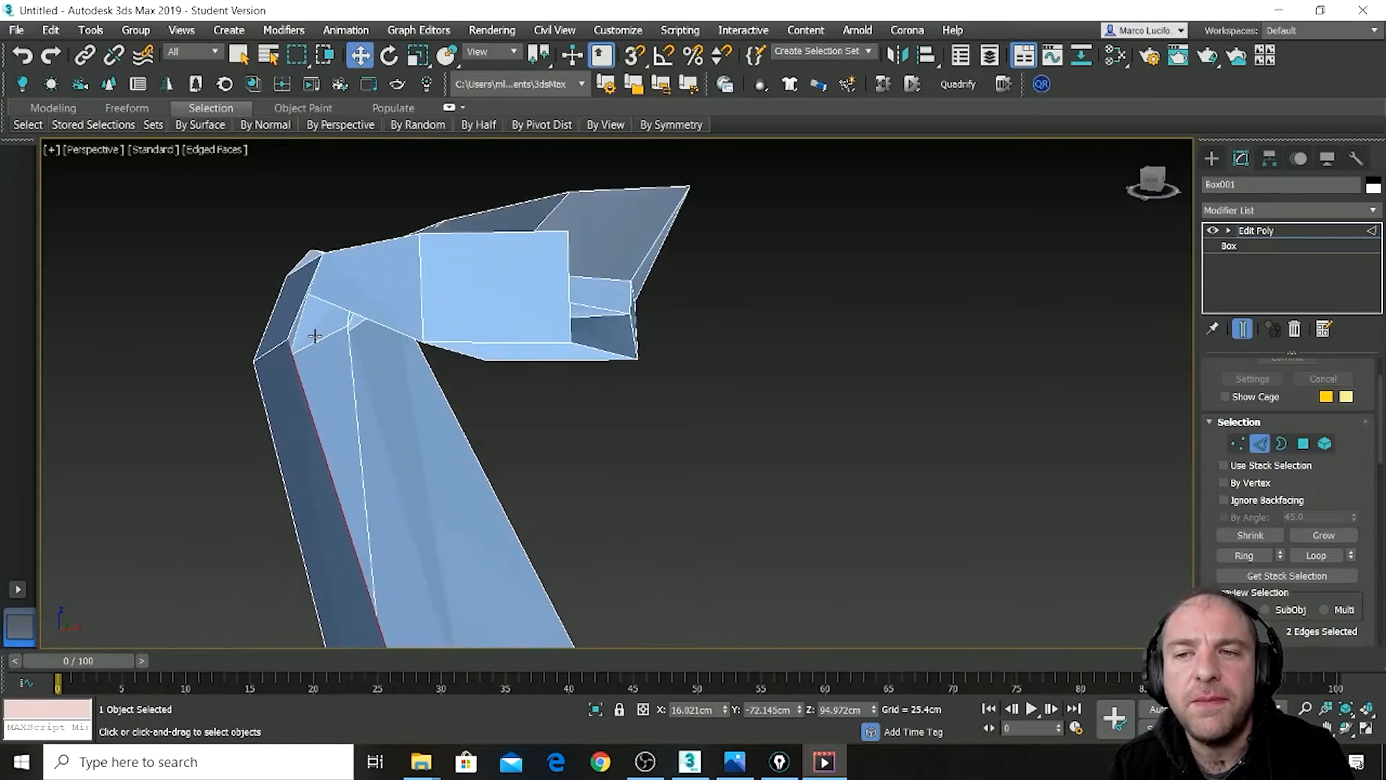
middle_click_drag(315, 336, 357, 347)
left_click(526, 389, "ctrl")
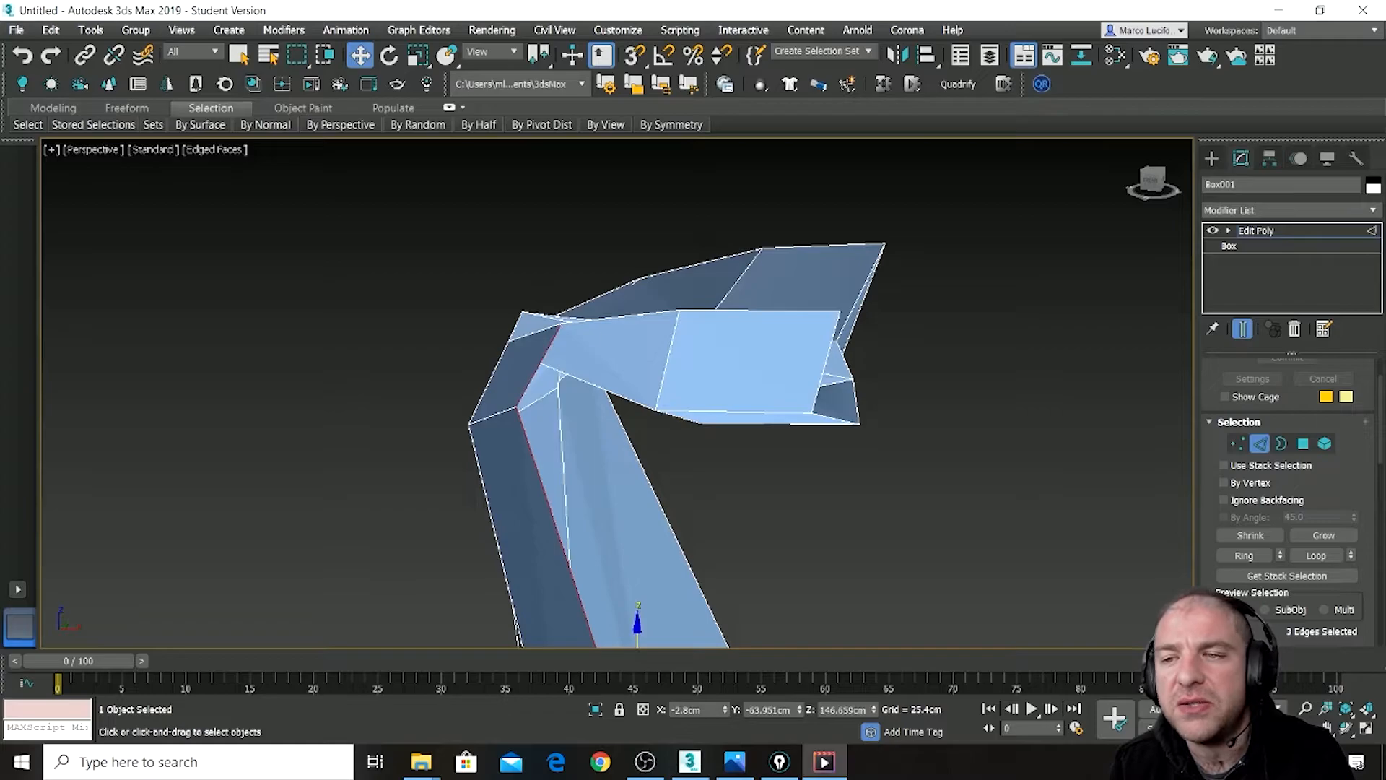
- Extend the edge selection along the seat's rim on that side, its front corner, and the front upper and lower edges
left_click(605, 321, "ctrl")
left_click(741, 312, "ctrl")
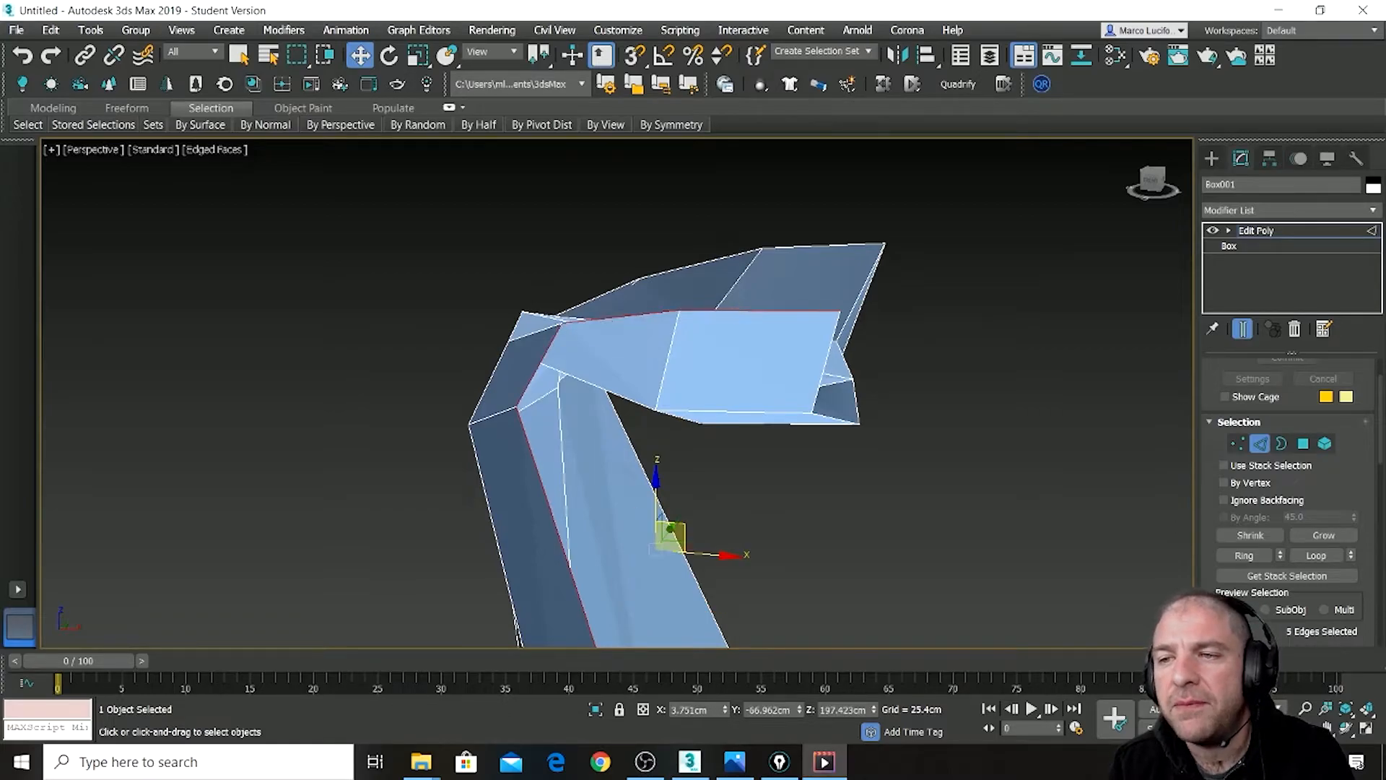
left_click(835, 336, "ctrl")
middle_click_drag(835, 336, 789, 405, "alt")
left_click(779, 417, "ctrl")
left_click(855, 435, "ctrl")
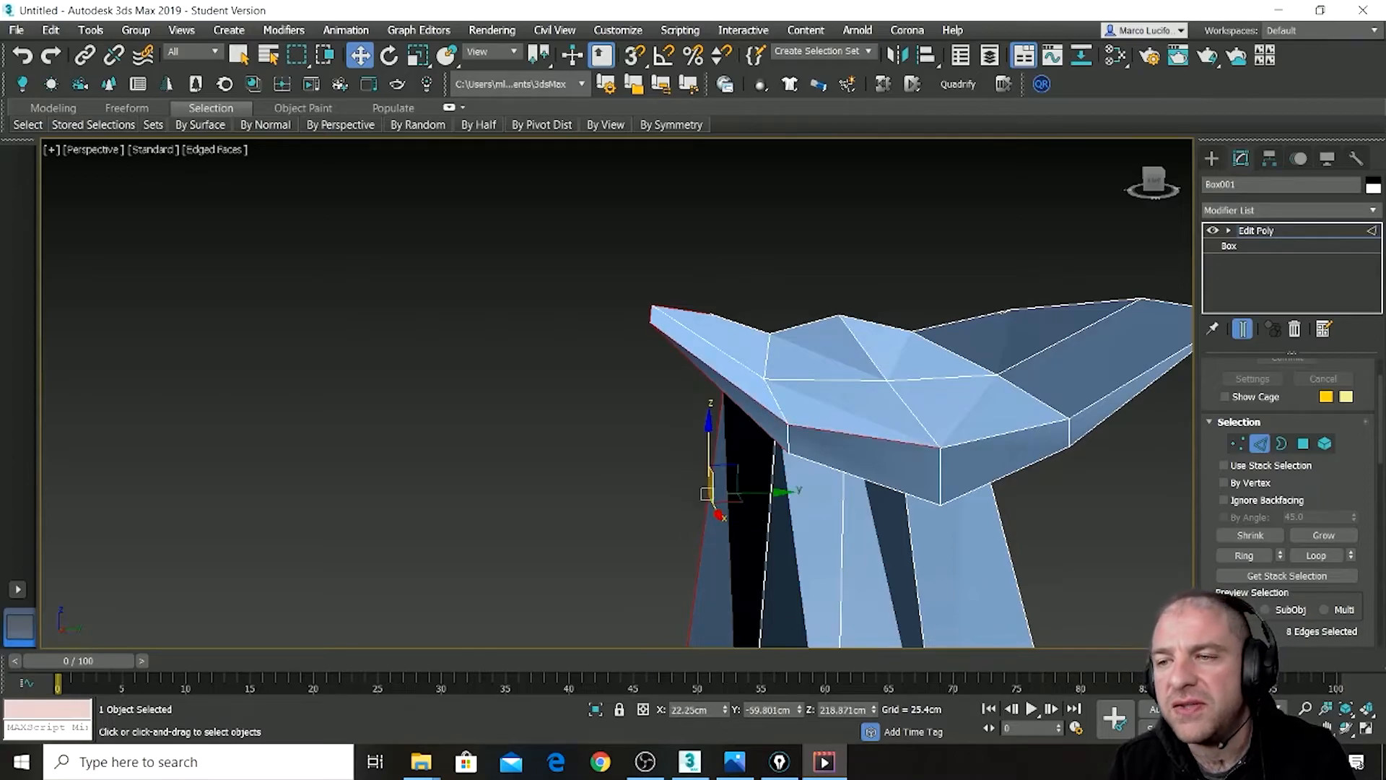
left_click(902, 496, "ctrl")
left_click(1014, 468, "ctrl")
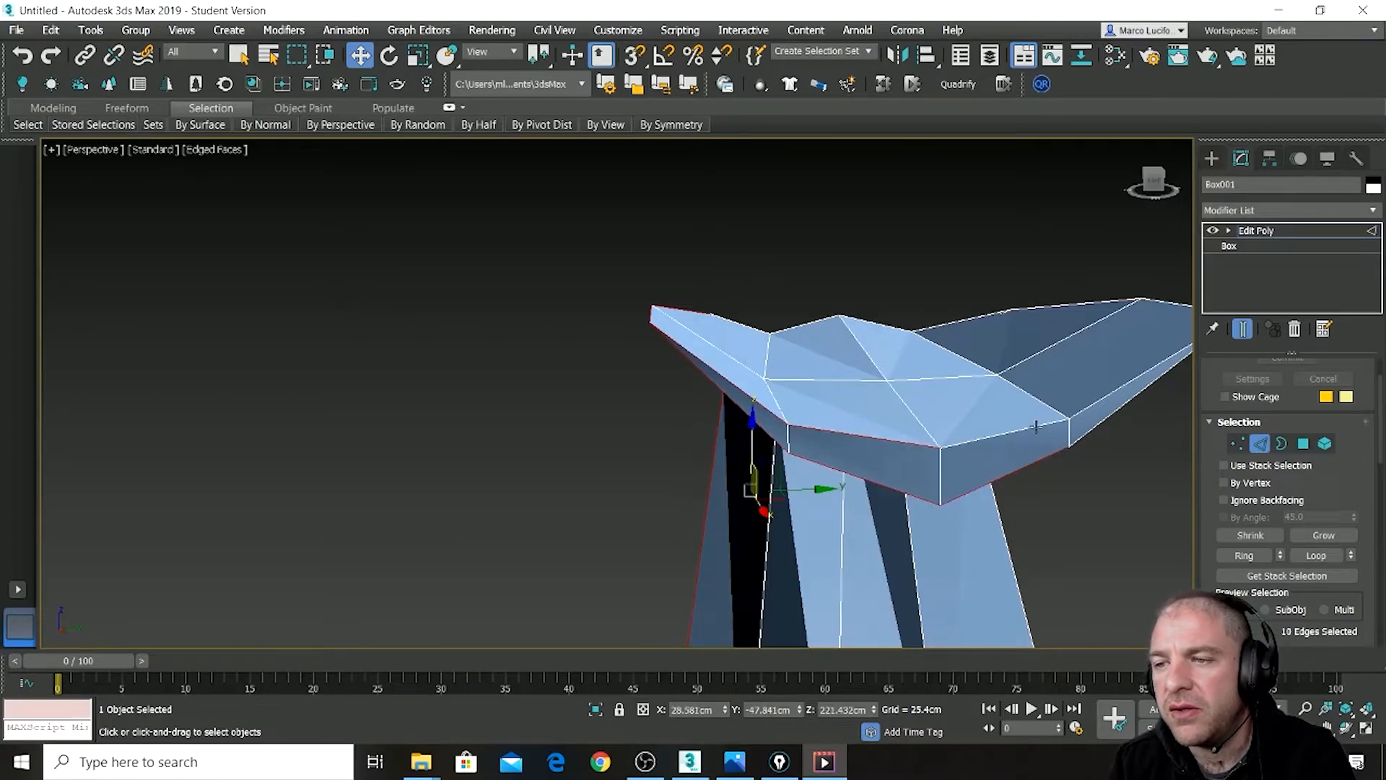
- Add the rim edges on the opposite side of the seat to the edge selection
left_click(1067, 420, "ctrl")
left_click(1105, 399, "ctrl")
left_click(1121, 409, "ctrl")
middle_click_drag(1123, 409, 778, 421, "alt")
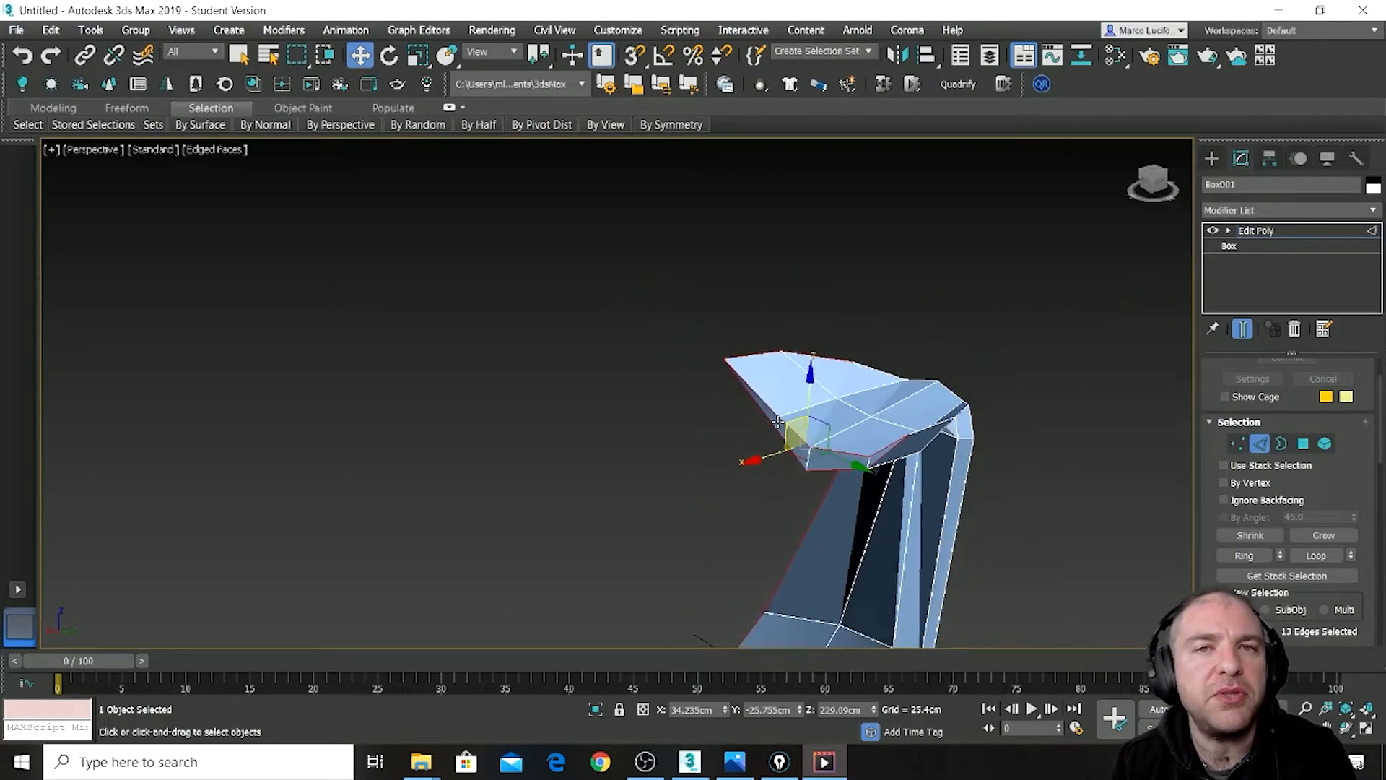
scroll(958, 417, "up", 3)
left_click(929, 422, "ctrl")
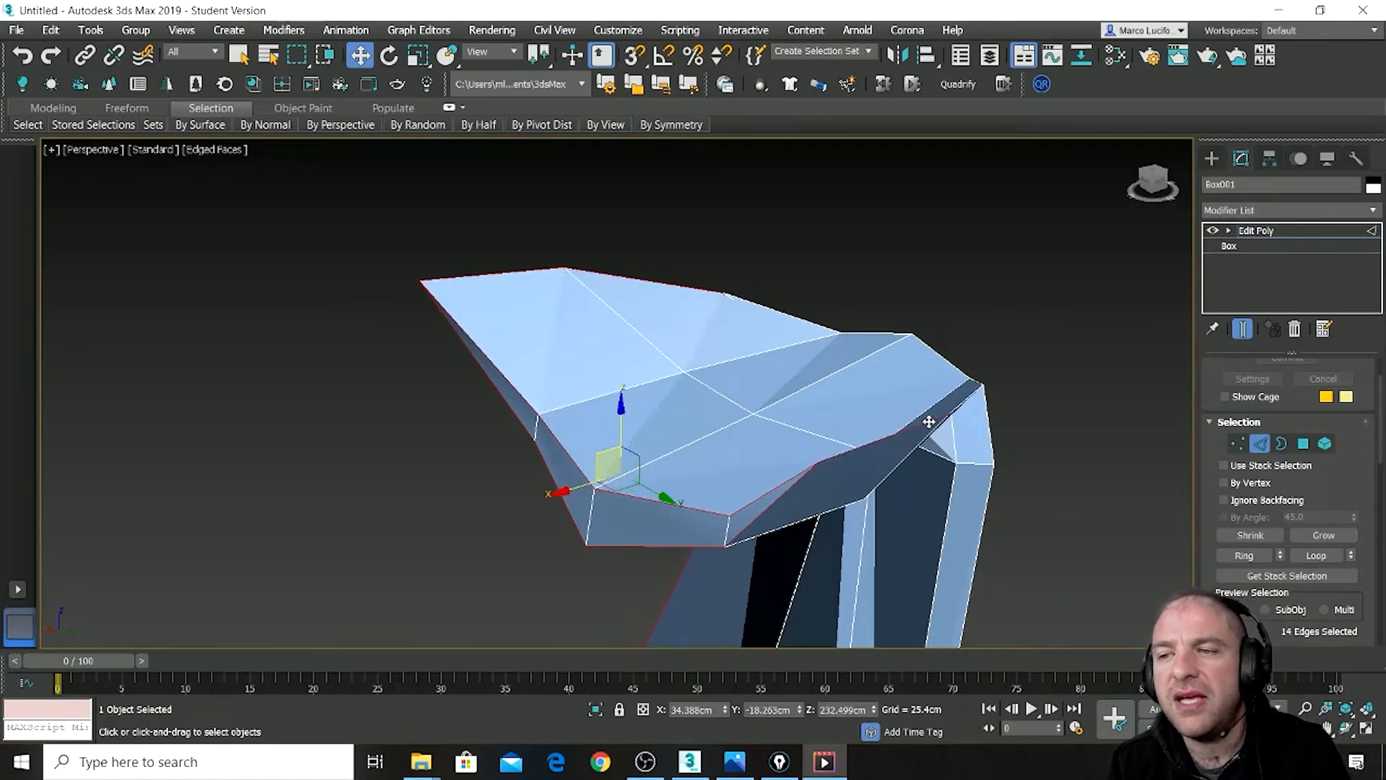
- Continue the edge selection around the opposite side's bend and down the outer edges of the leg to the foot
middle_click_drag(985, 453, 1044, 470, "alt")
left_click(997, 485, "ctrl")
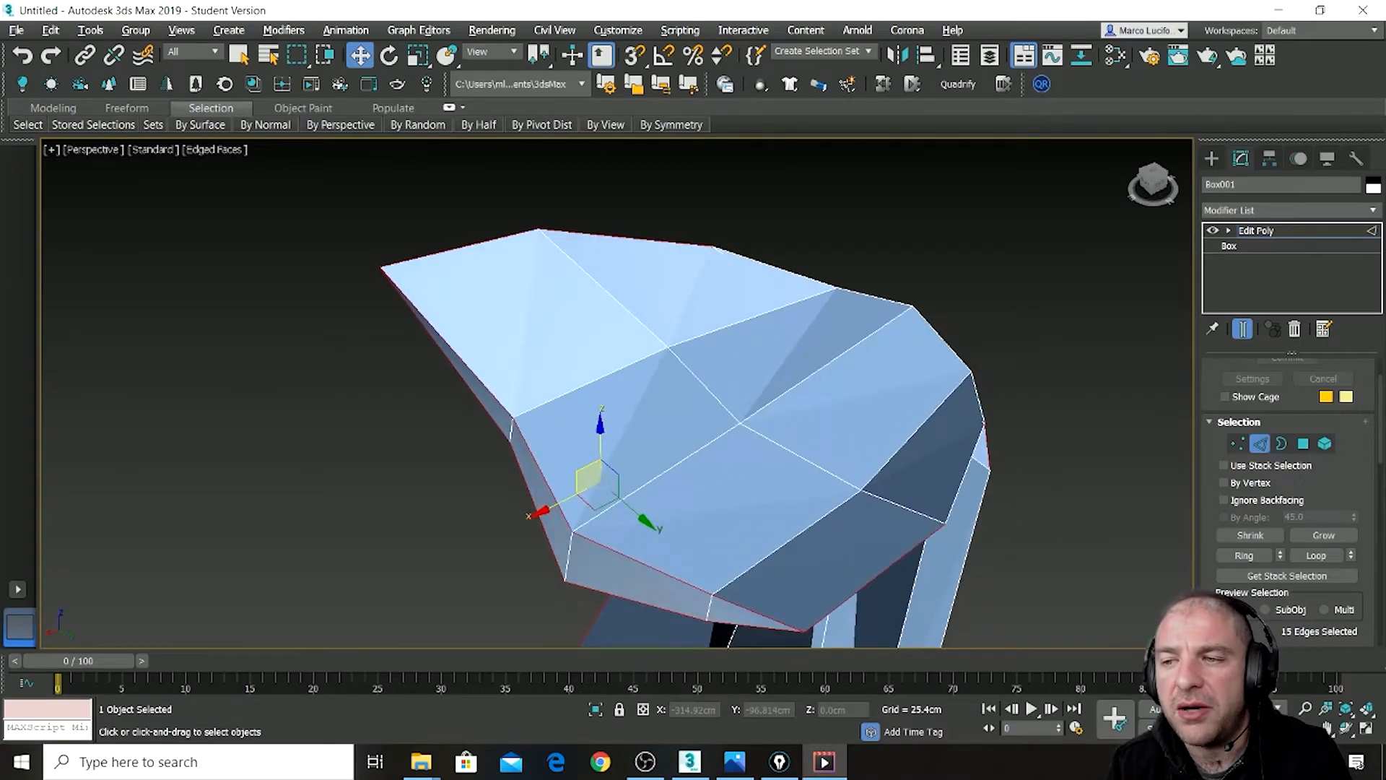
left_click(959, 489, "ctrl")
middle_click_drag(959, 489, 850, 348)
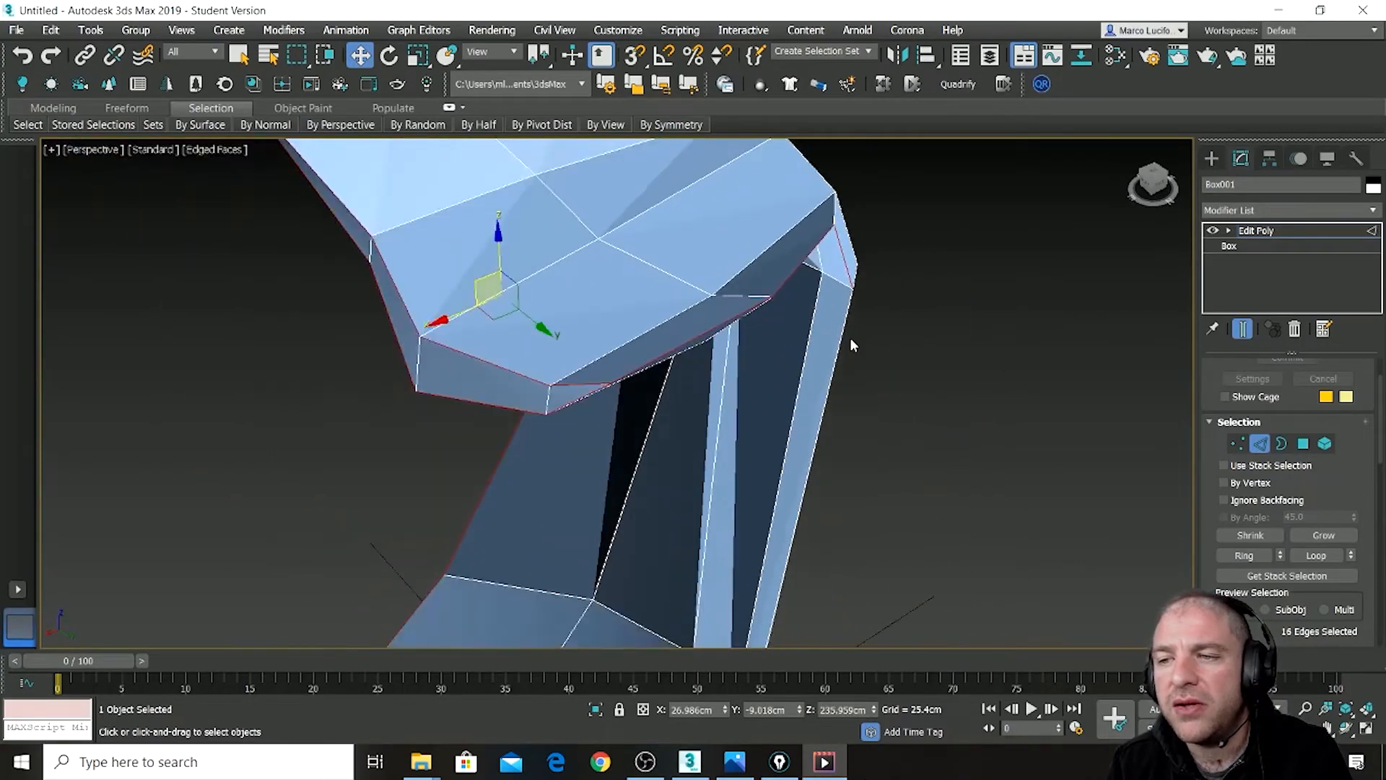
left_click(849, 341, "ctrl")
scroll(855, 433, "down", 5)
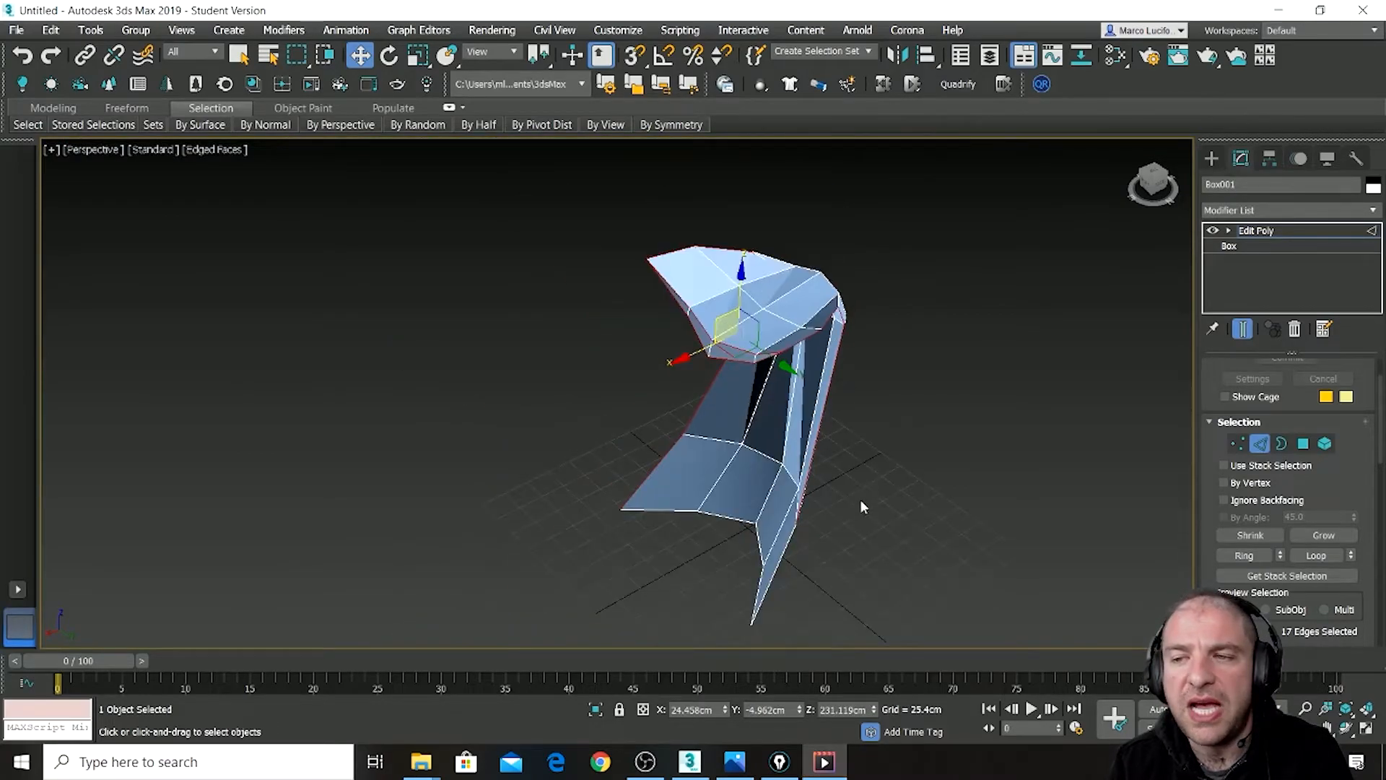
left_click(789, 546, "ctrl")
- Add the edges outlining the underside of the foot to the selection, closing the outline around the whole base
middle_click_drag(789, 546, 841, 391, "alt")
left_click(870, 374, "ctrl")
left_click(878, 383, "ctrl")
left_click(809, 453, "ctrl")
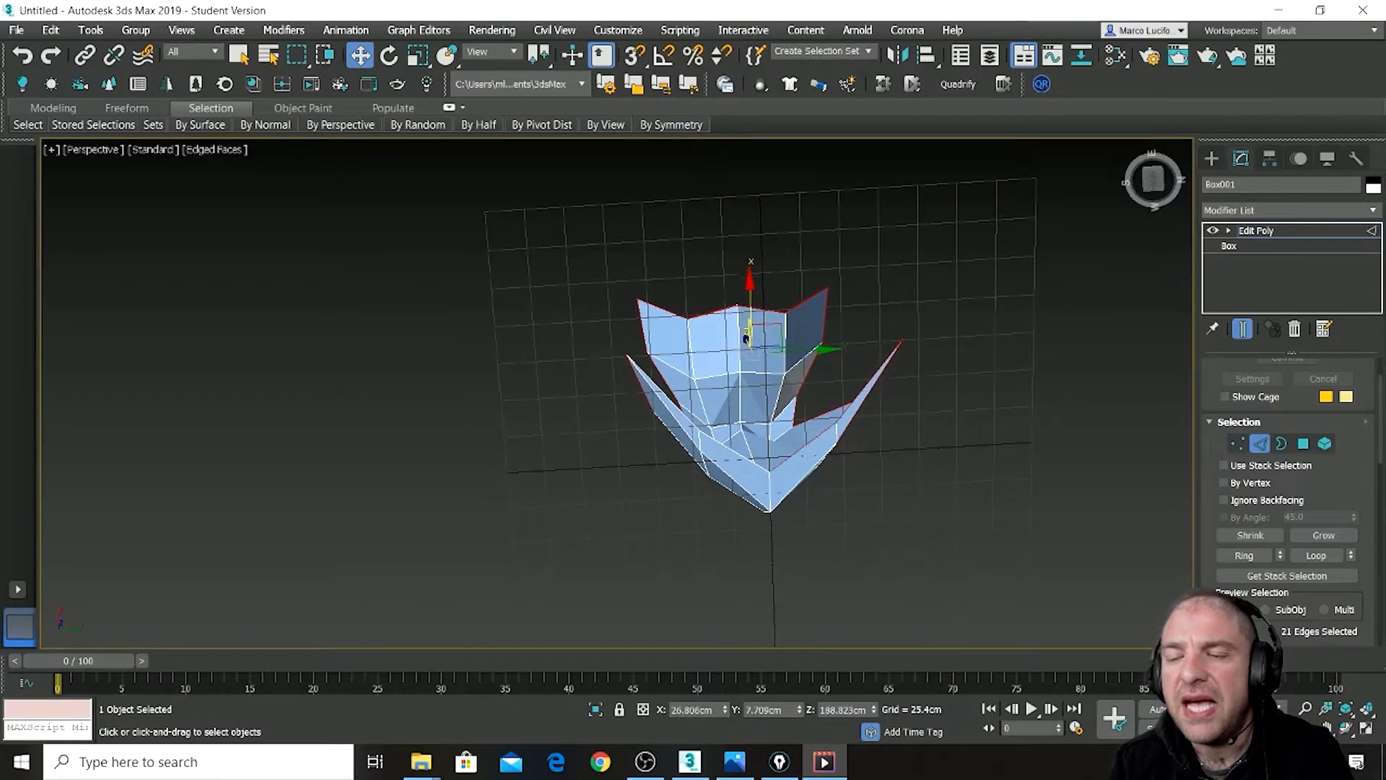
left_click(809, 473, "ctrl")
left_click(737, 454, "ctrl")
left_click(726, 469, "ctrl")
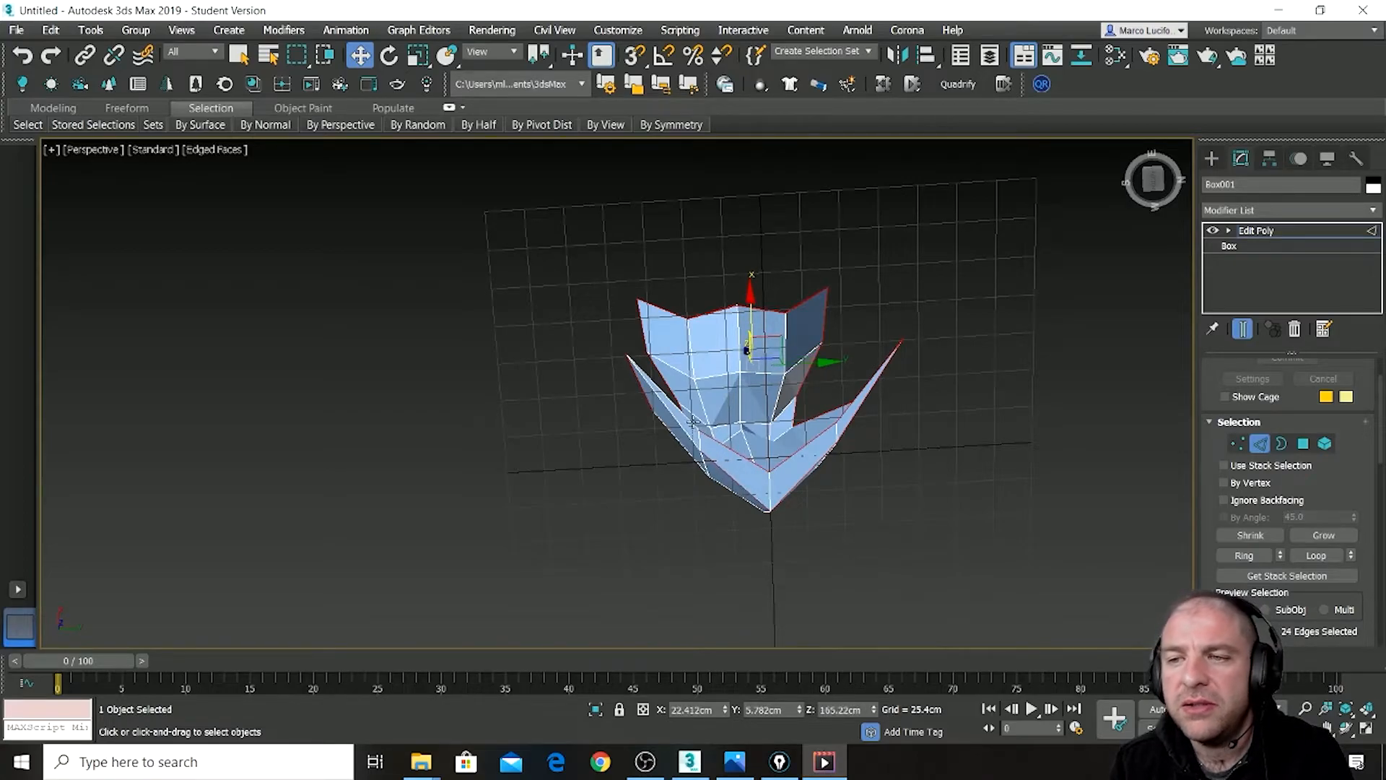
left_click(666, 396, "ctrl")
left_click(664, 405, "ctrl")
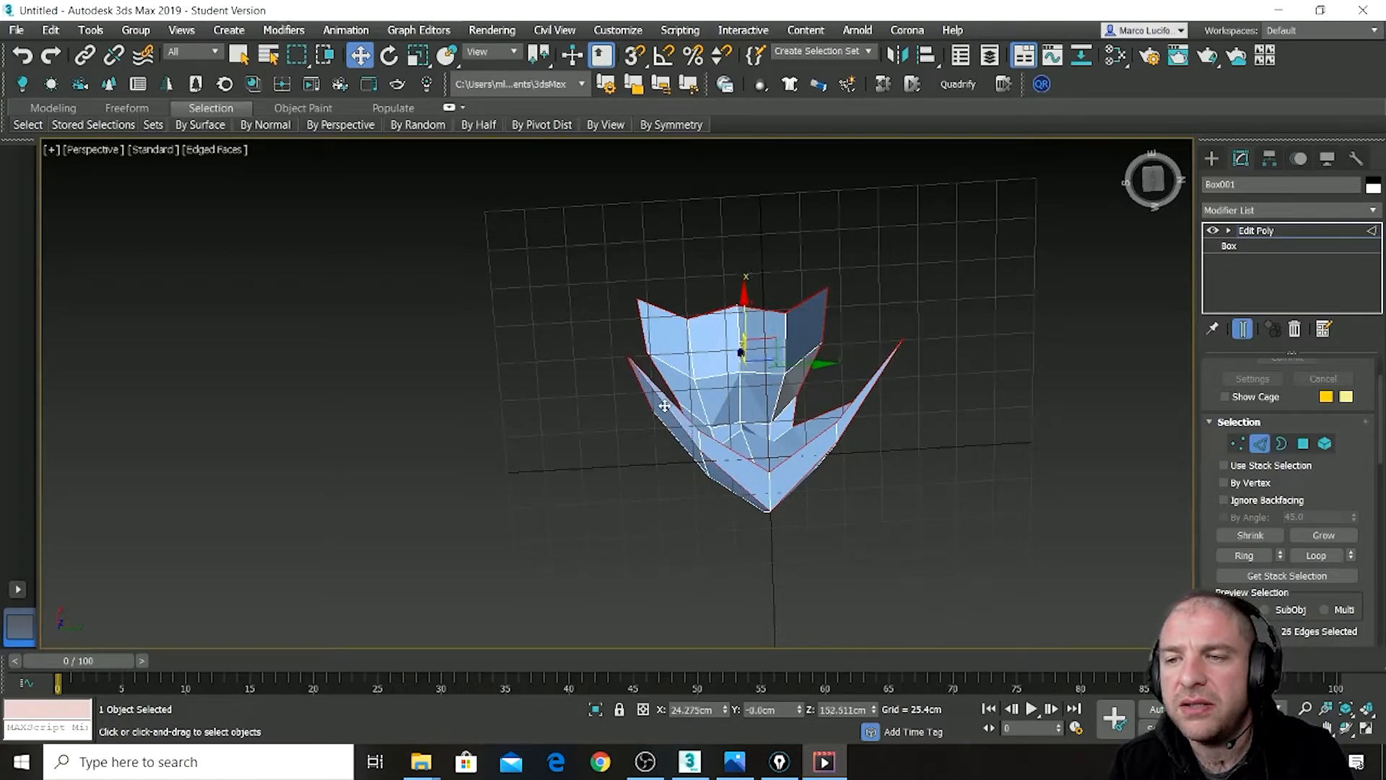
- Try to chamfer the selected outline edges of the stool by about 5.97 cm with one segment
middle_click_drag(715, 404, 759, 408, "alt")
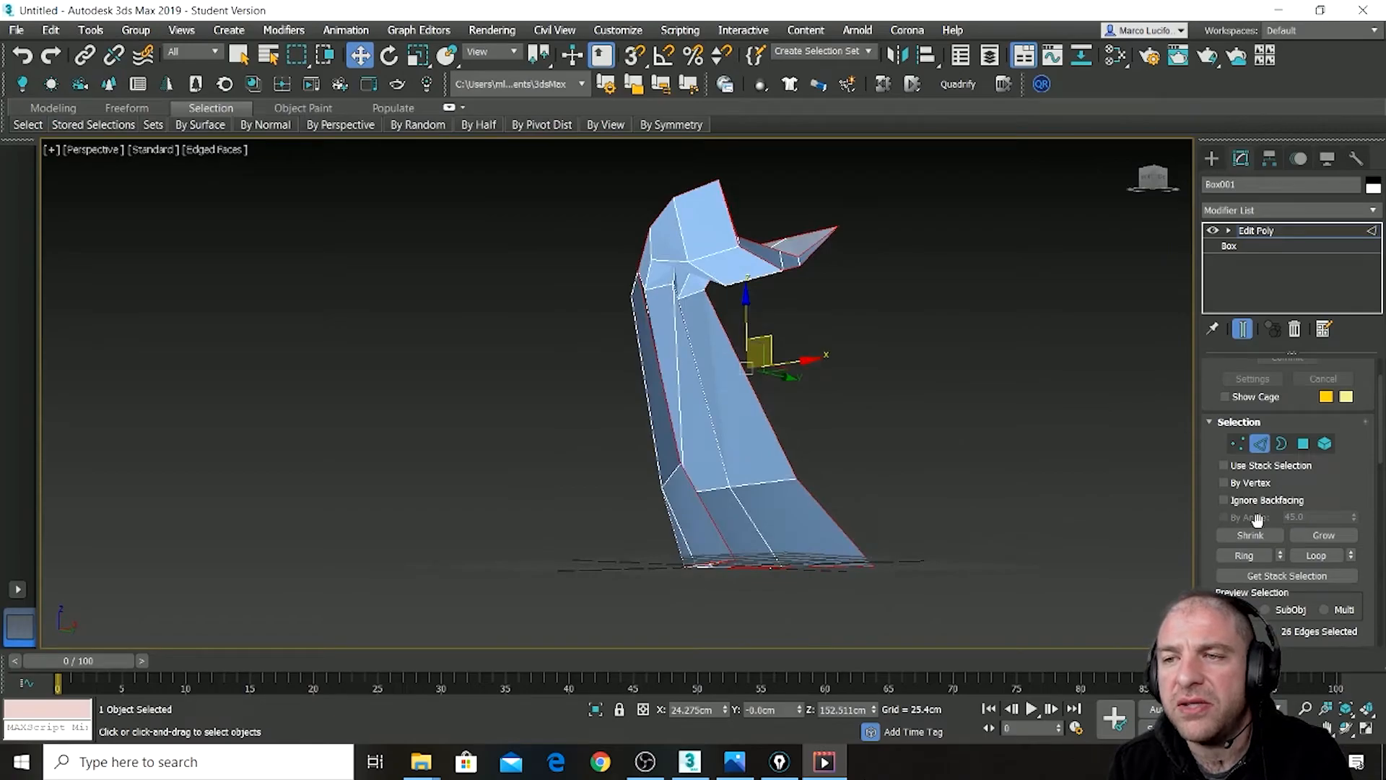
scroll(1214, 510, "down", 7)
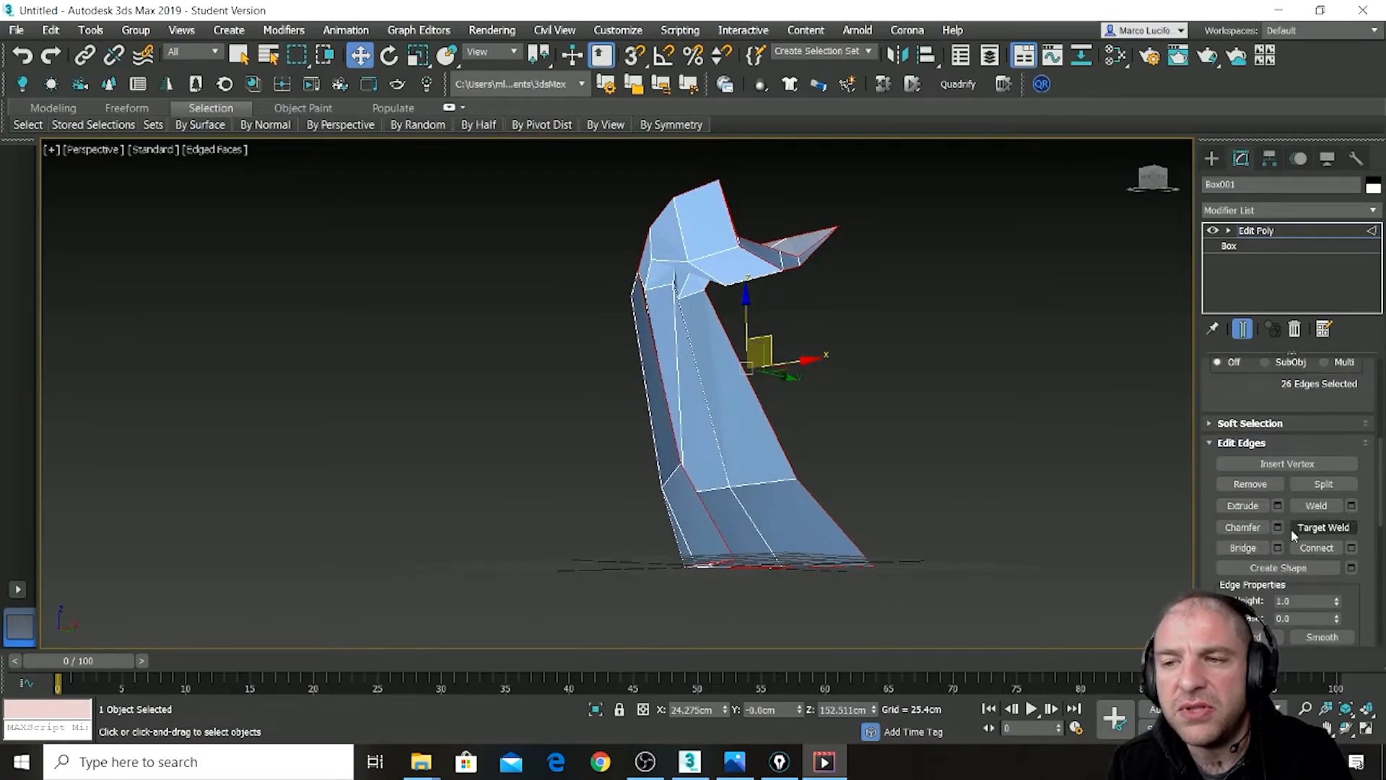
left_click(1279, 527)
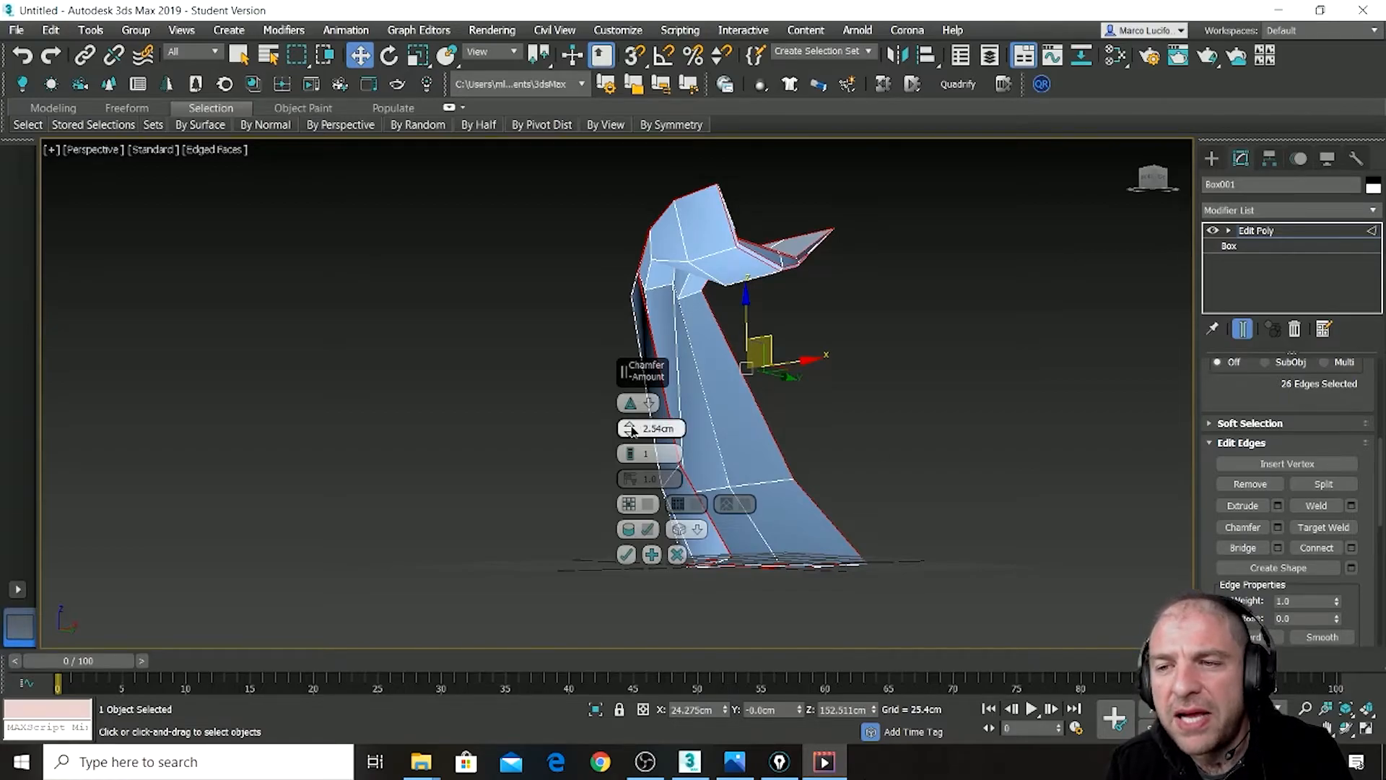
left_click_drag(629, 424, 630, 417)
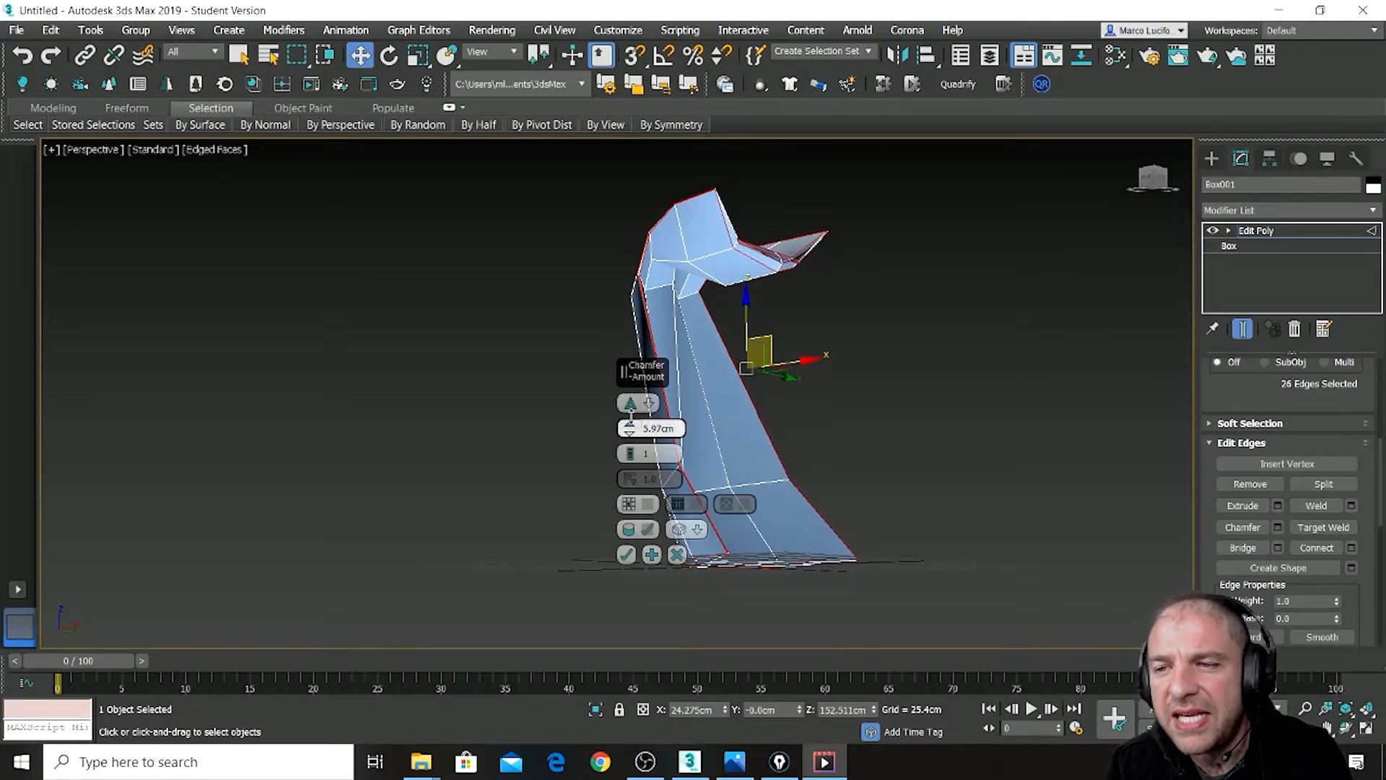
left_click(631, 550)
middle_click_drag(640, 546, 678, 559, "alt")
middle_click_drag(785, 254, 765, 317, "alt")
- Undo the last chamfer on the outline edges
key("ctrl+z")
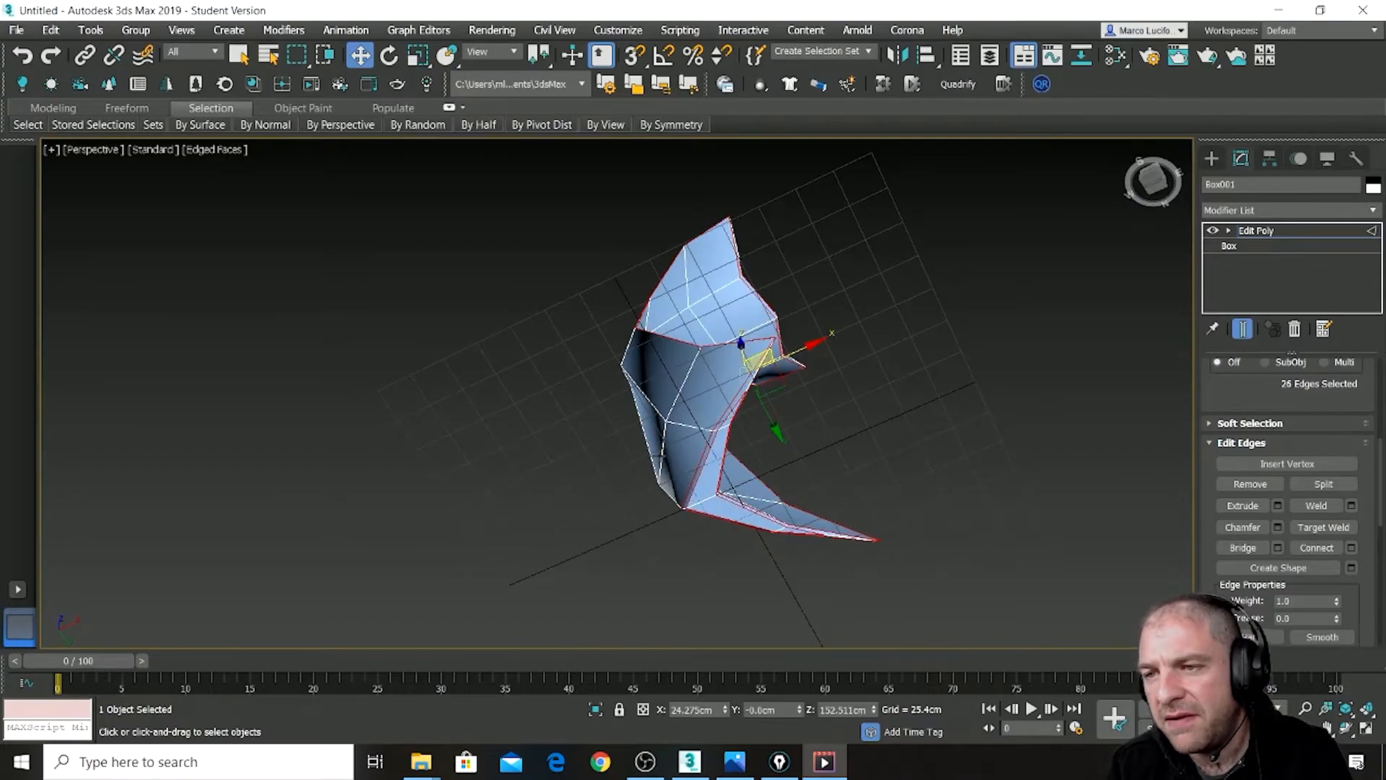
scroll(777, 413, "up", 5)
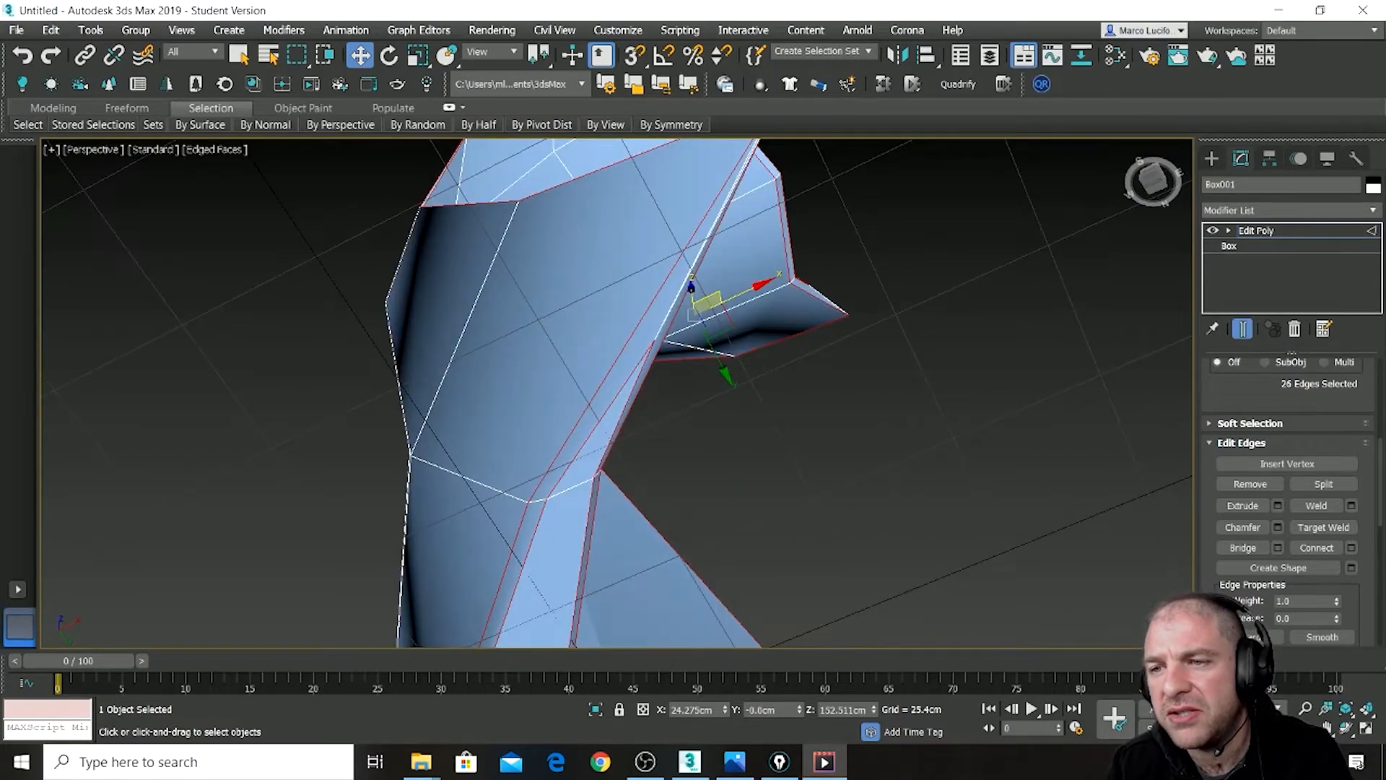
key("ctrl+z")
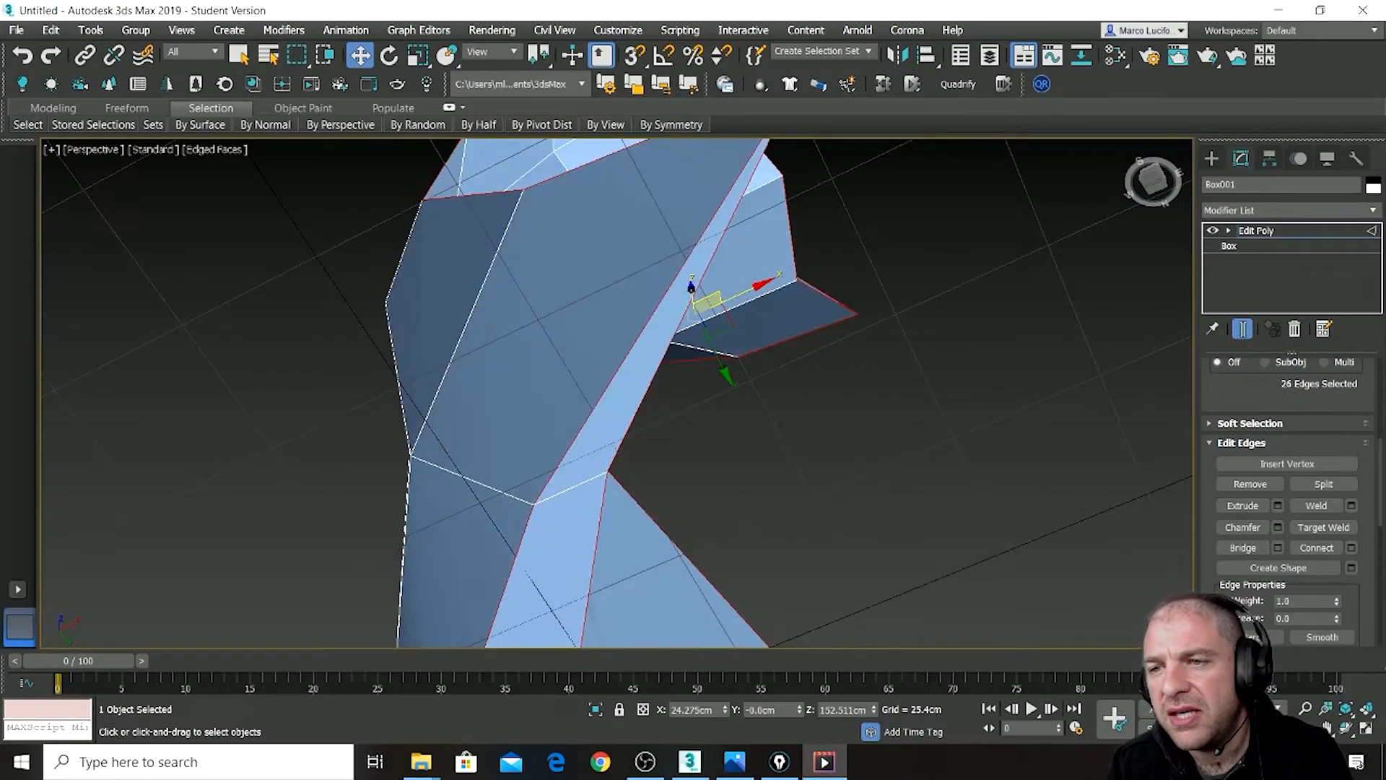
- Chamfer the selected outline edges by a small amount with one segment, and return to the Edit Poly object level
left_click(1277, 527)
left_click_drag(625, 428, 633, 474)
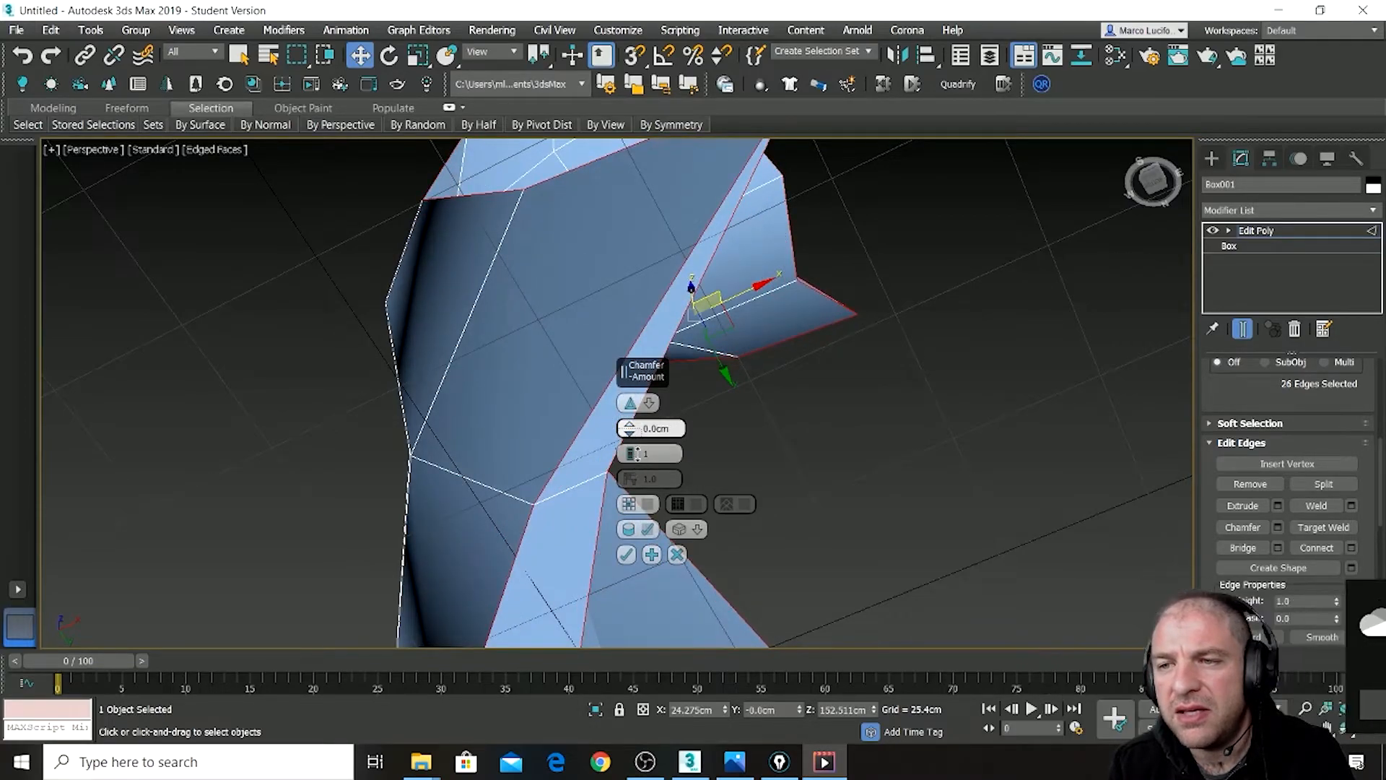
left_click_drag(639, 442, 640, 434)
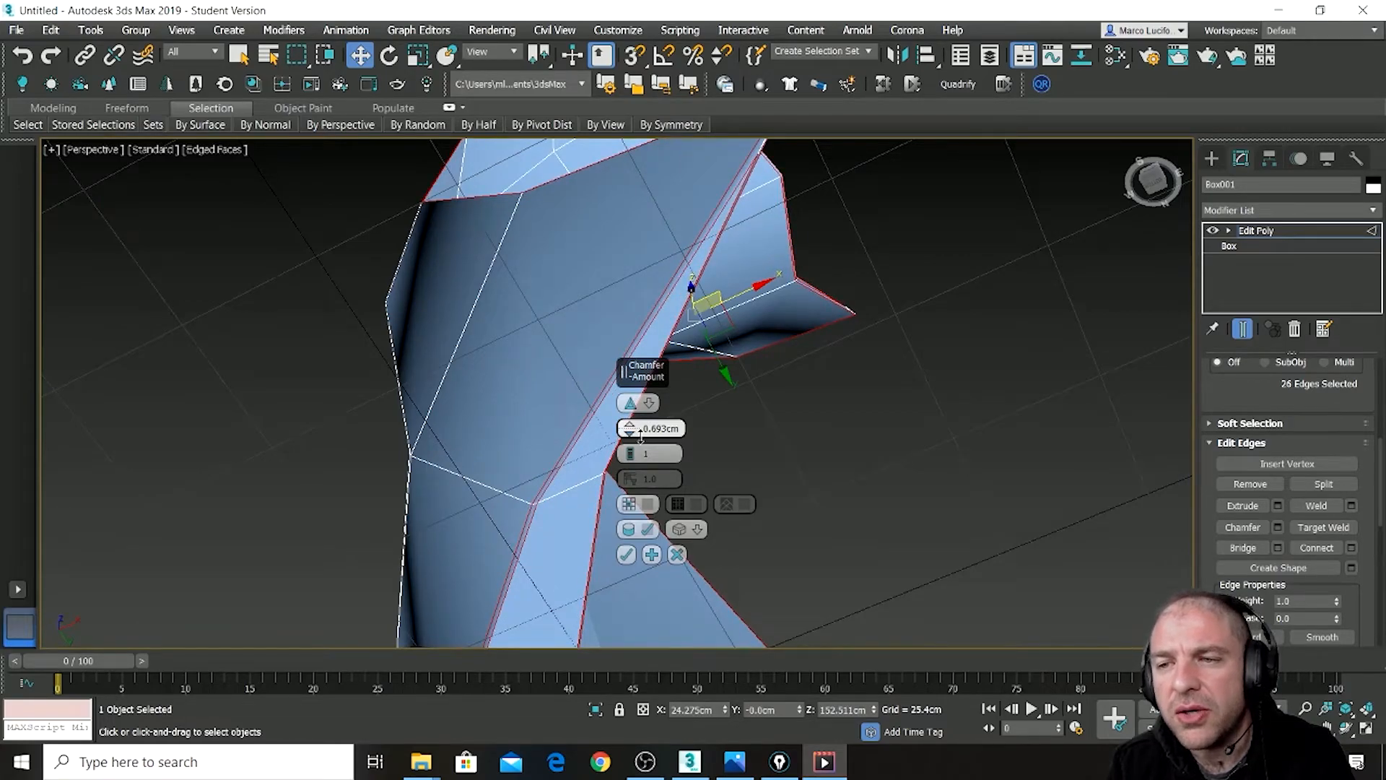
left_click(626, 554)
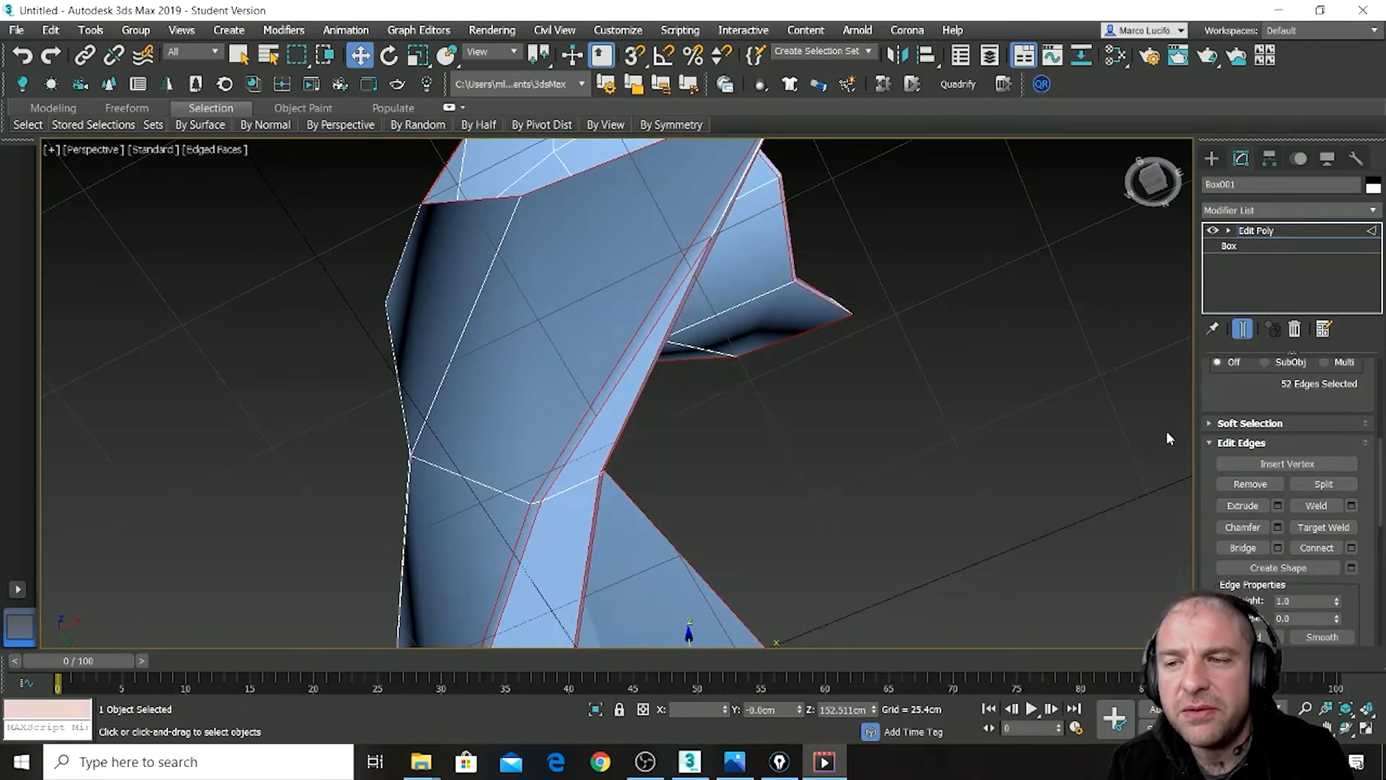
left_click(1277, 232)
scroll(747, 337, "down", 8)
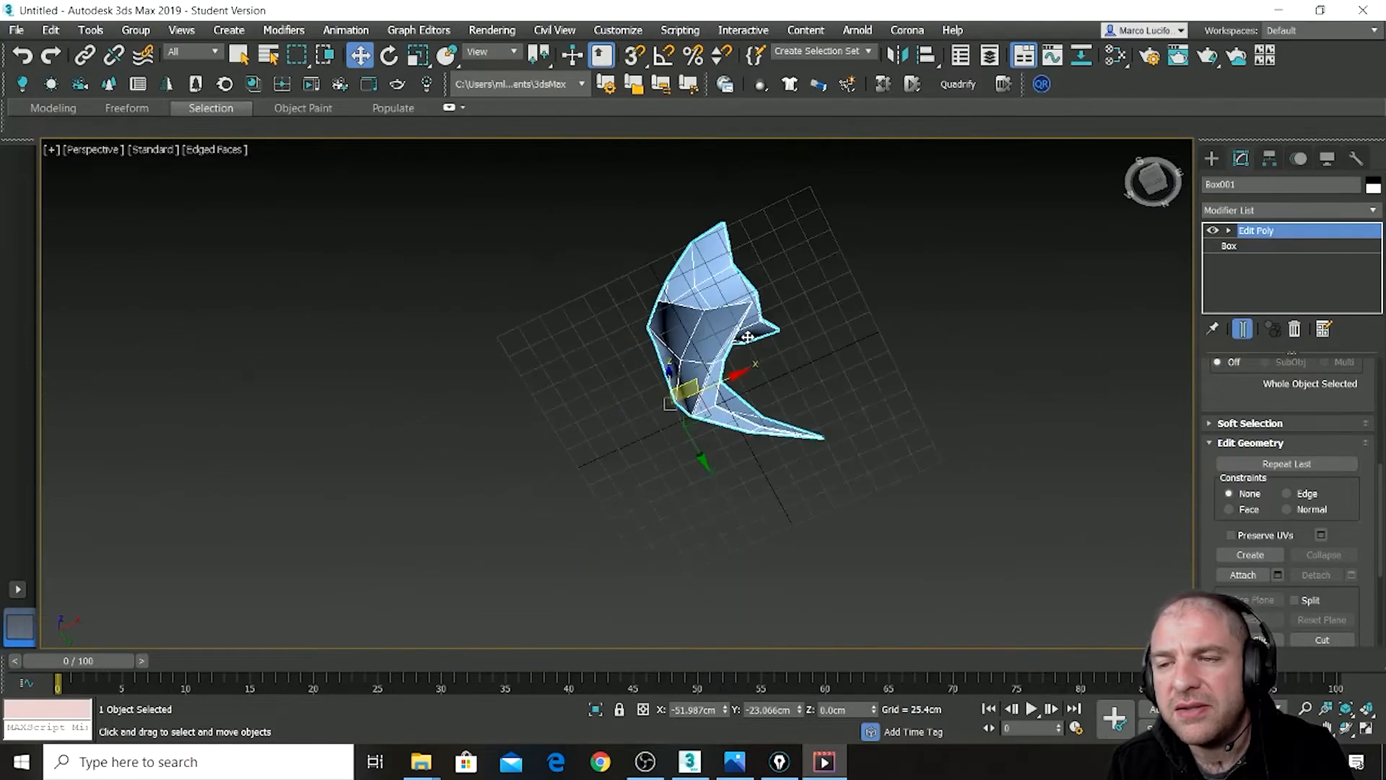
middle_click_drag(745, 341, 768, 292, "alt")
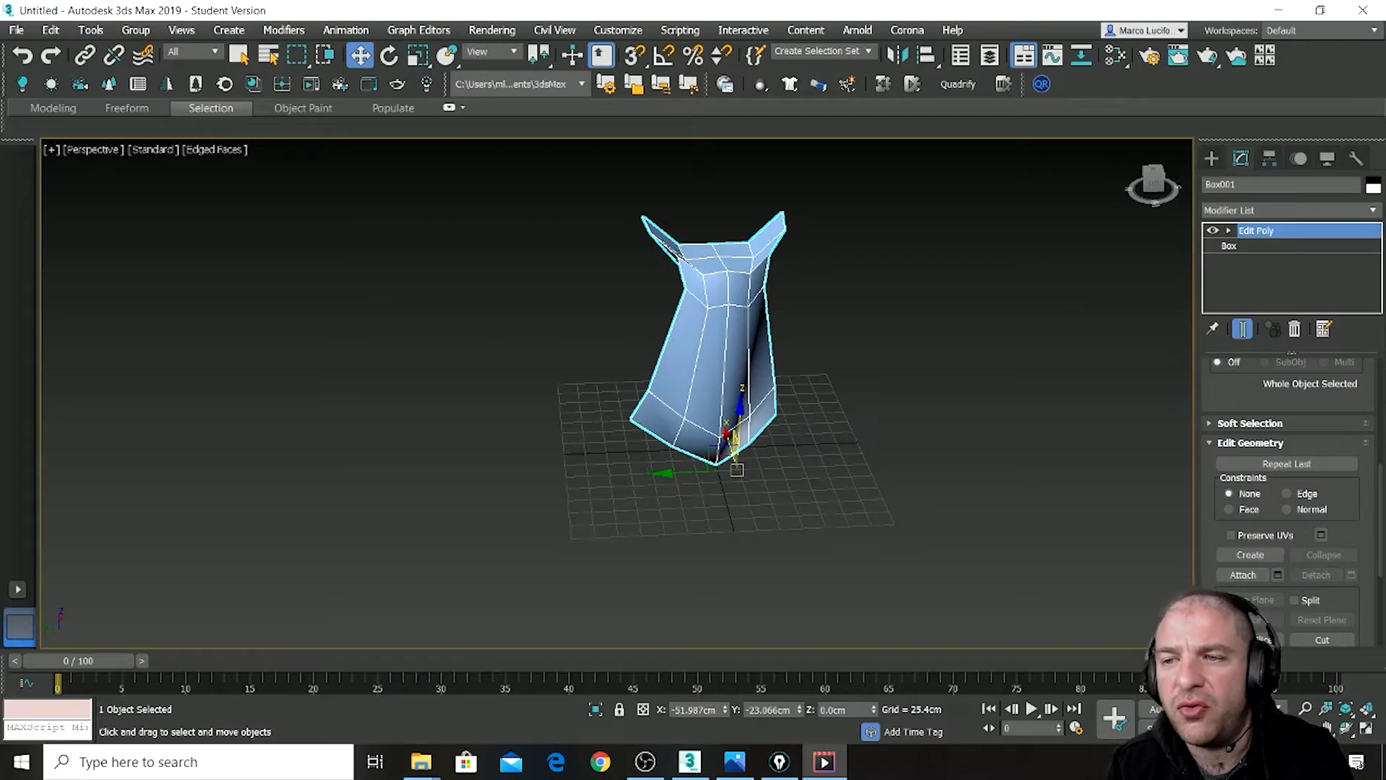
- Create a box beside the stool, about 87 cm long, 211 cm wide and 60 cm high
left_click(1211, 158)
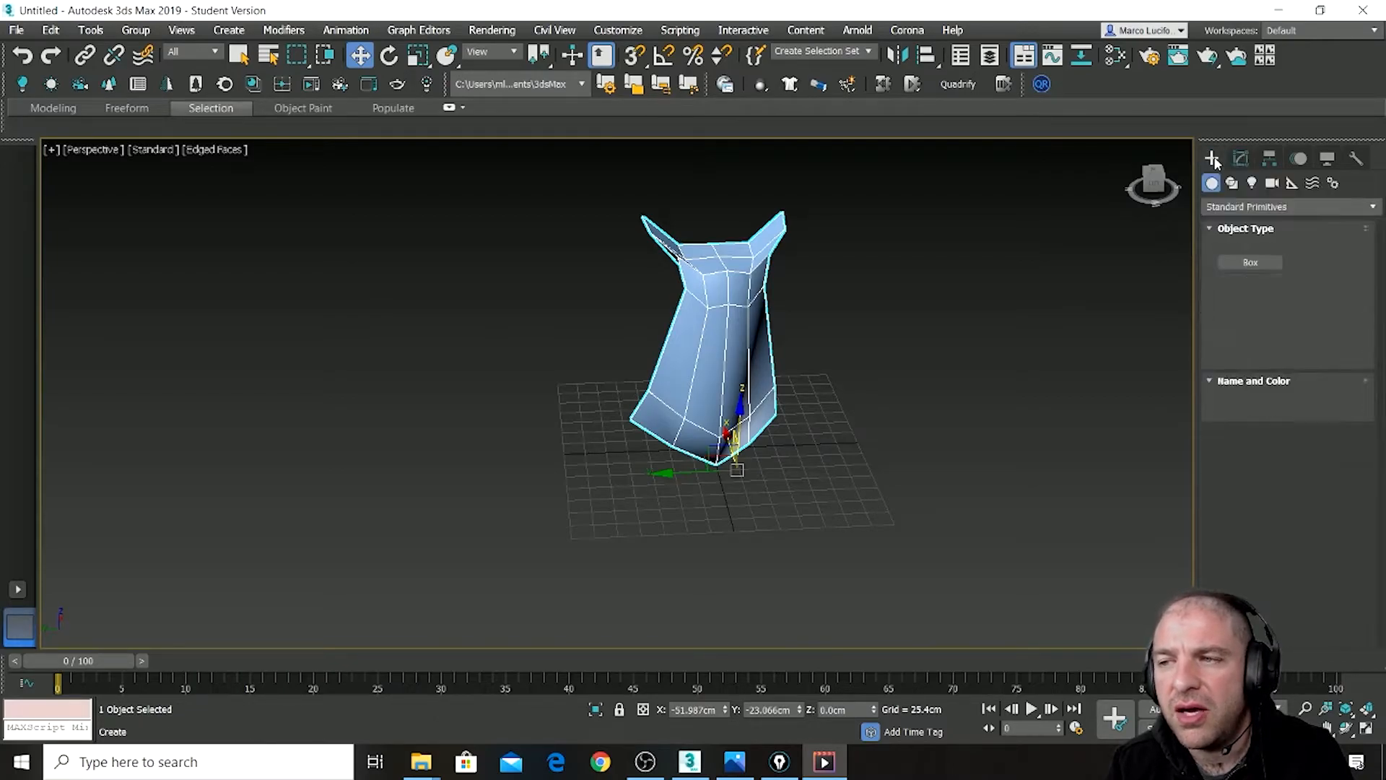
left_click(1251, 262)
left_click_drag(842, 390, 953, 474)
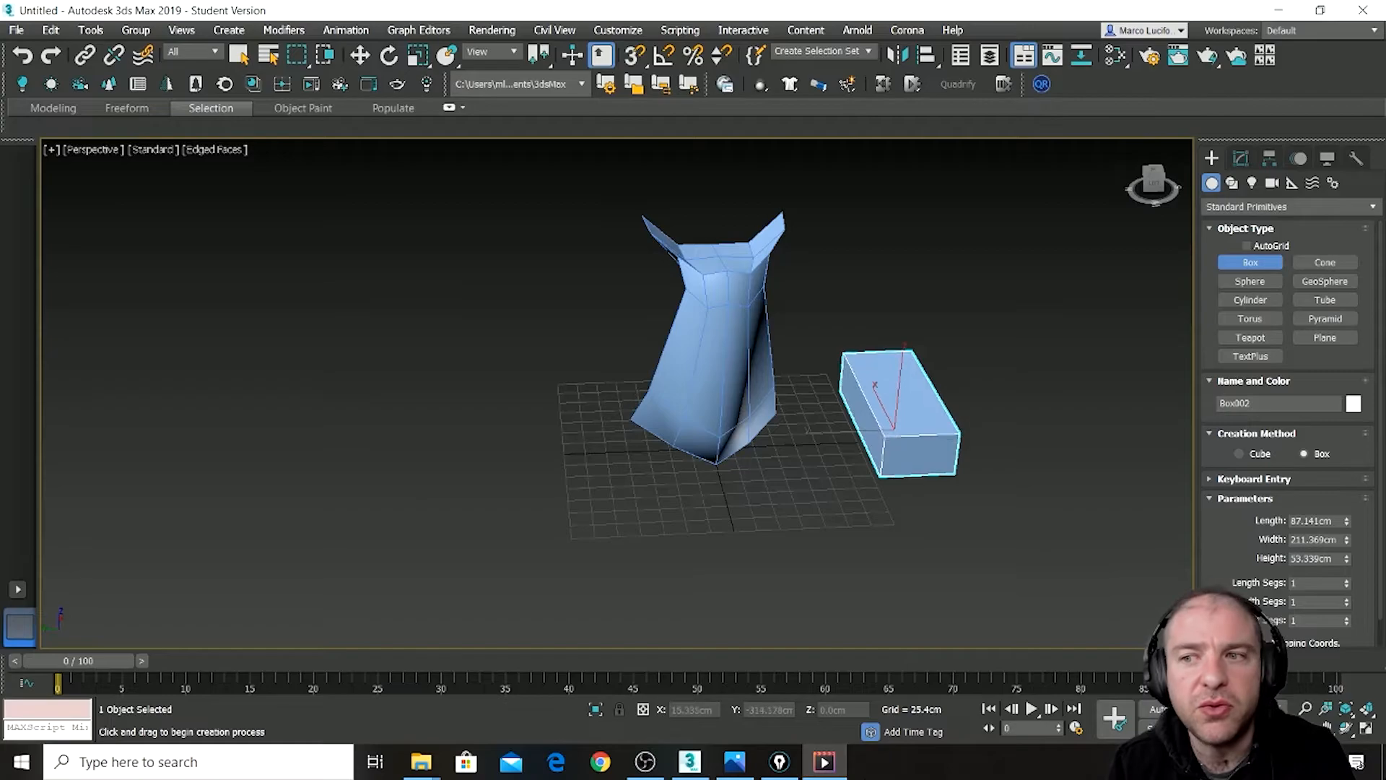
left_click(960, 430)
- Set the new box's segments to 2 in length, 1 in width and 2 in height
left_click(1249, 163)
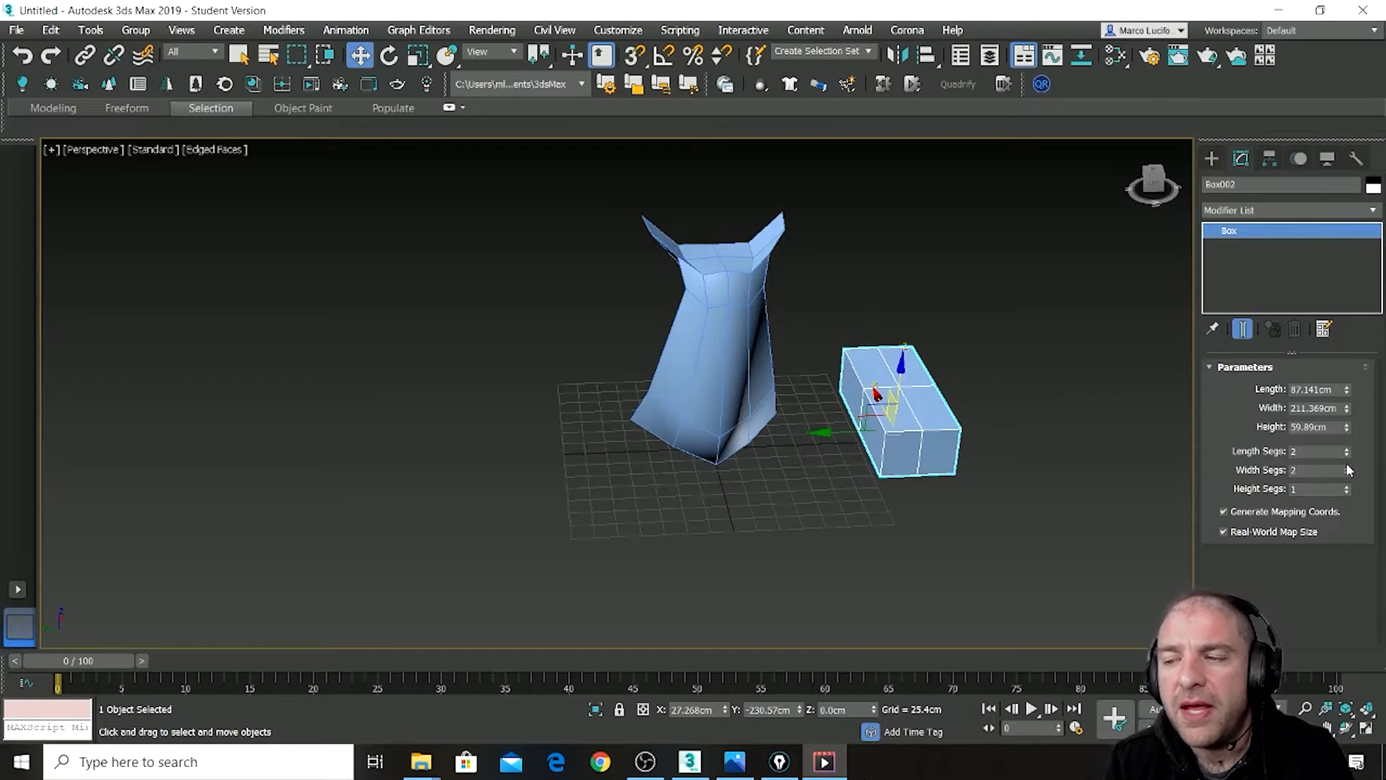
middle_click_drag(895, 448, 859, 387, "alt")
scroll(859, 387, "up", 3)
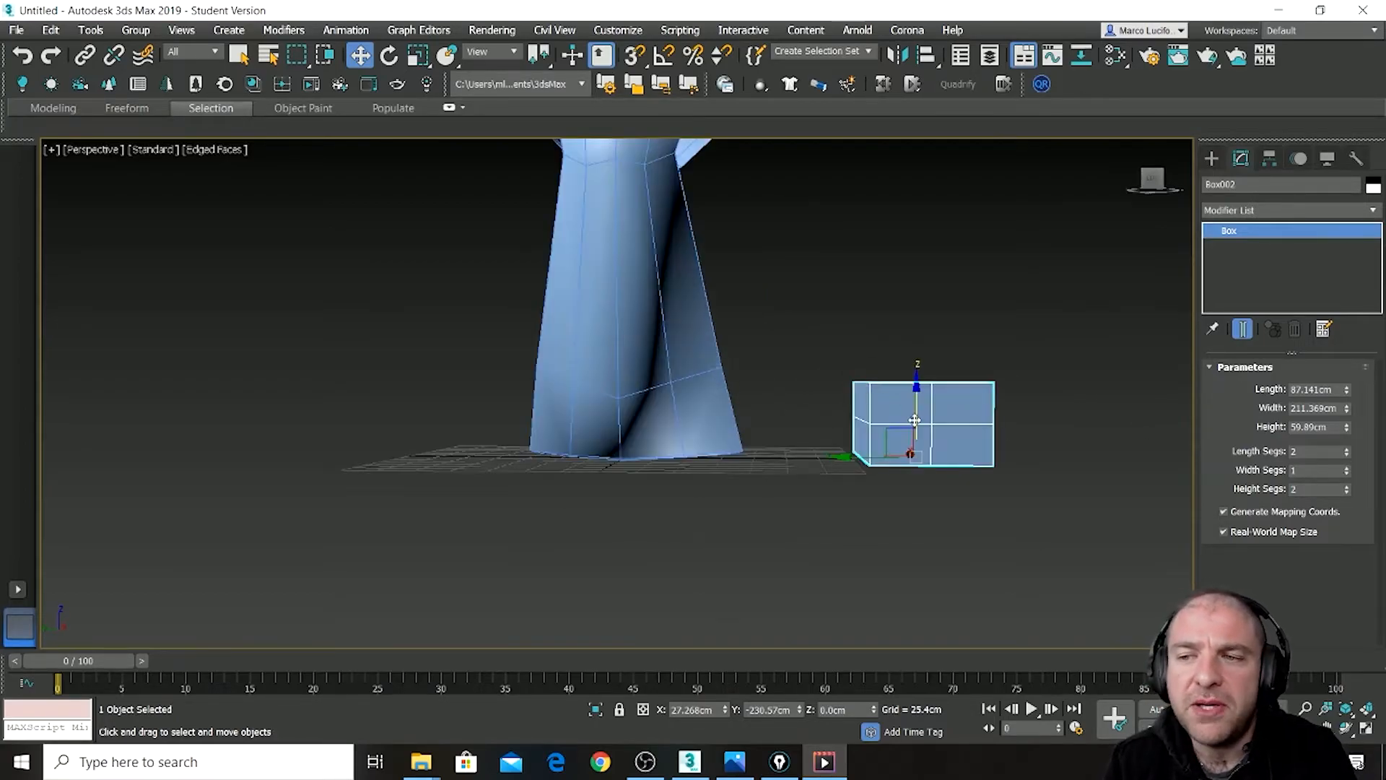
- Move the new box onto the centre of the stool's leg, at about Y -0.55 cm, Z 67 cm
left_click_drag(898, 439, 607, 378)
middle_click_drag(607, 378, 621, 383, "alt")
left_click_drag(575, 409, 638, 335)
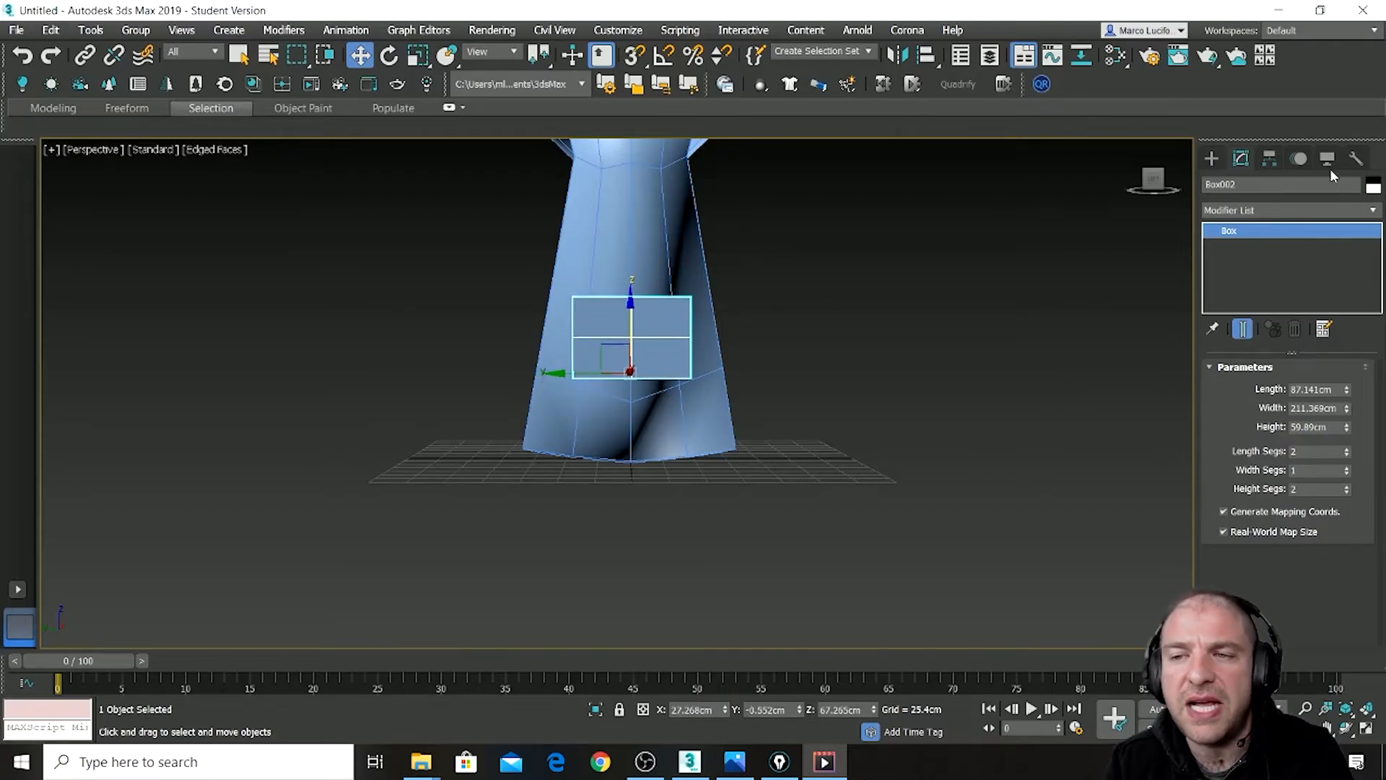
- Add an Edit Poly modifier to the new box and raise its top-middle vertices slightly to form a shallow peak
left_click(1371, 210)
scroll(1357, 289, "down", 5)
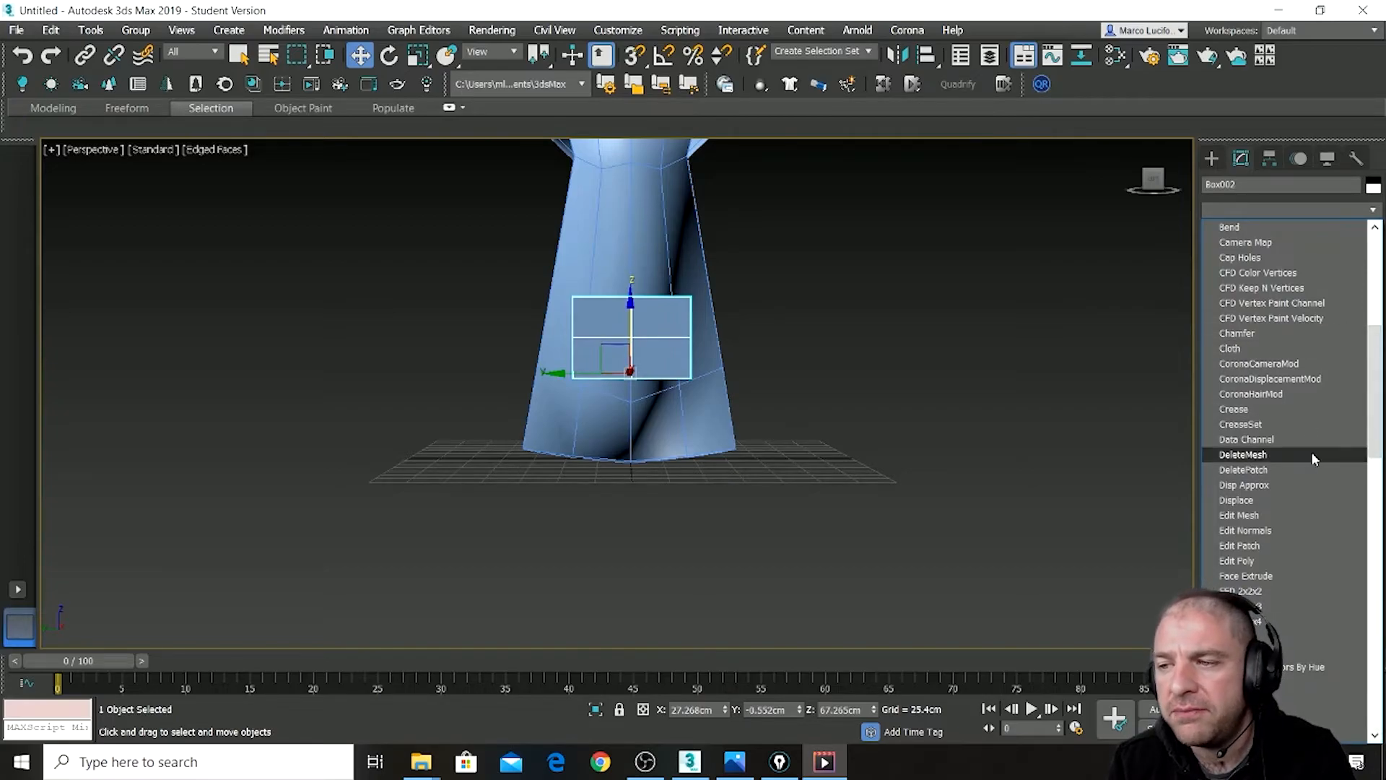
left_click(1292, 560)
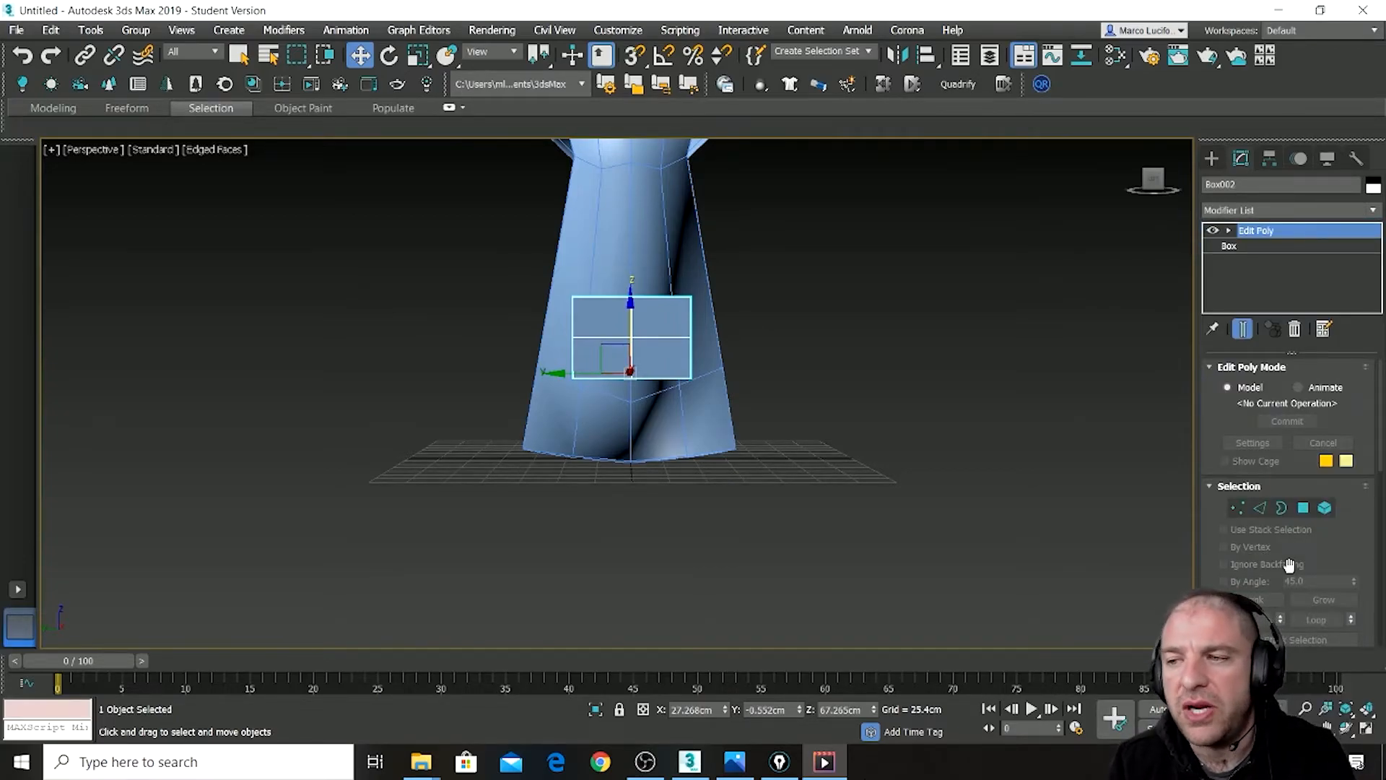
left_click(1237, 507)
left_click(630, 298)
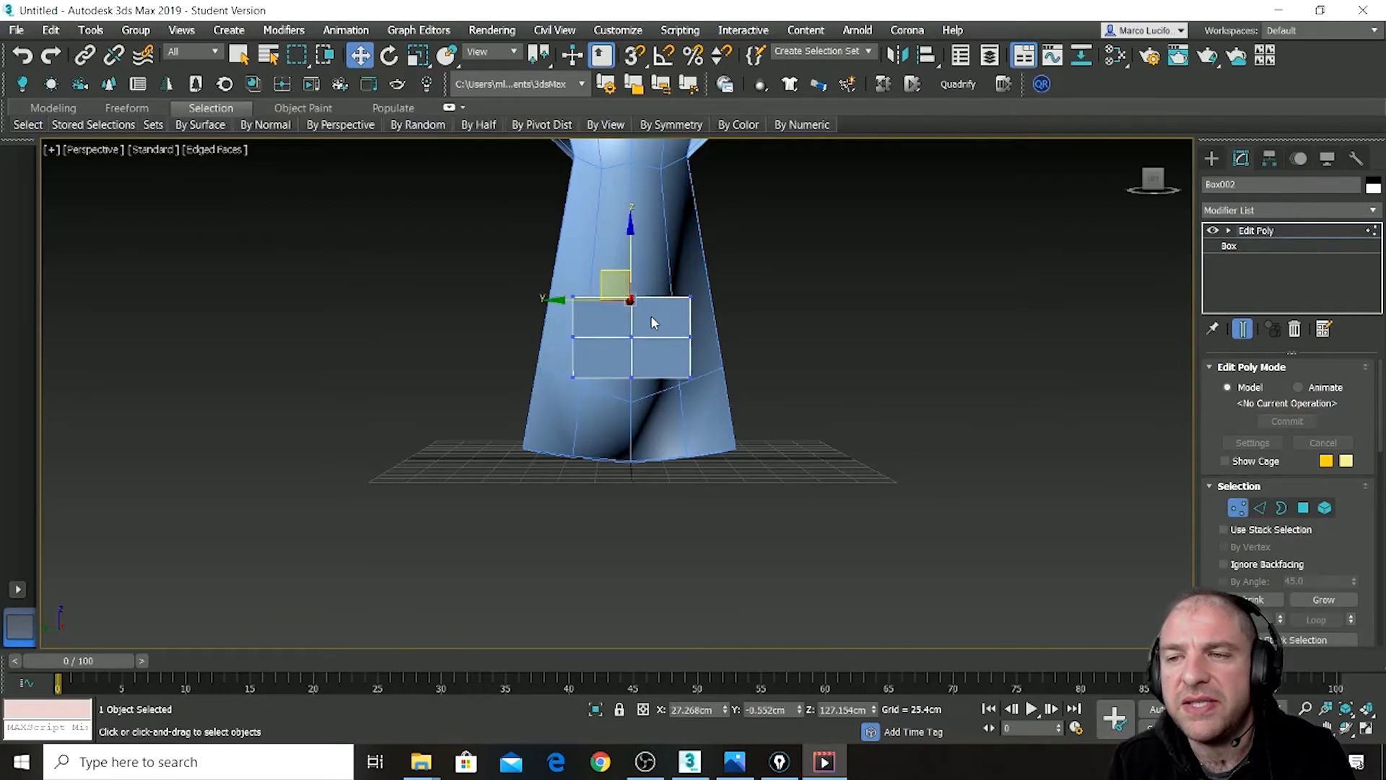
left_click_drag(629, 255, 631, 237)
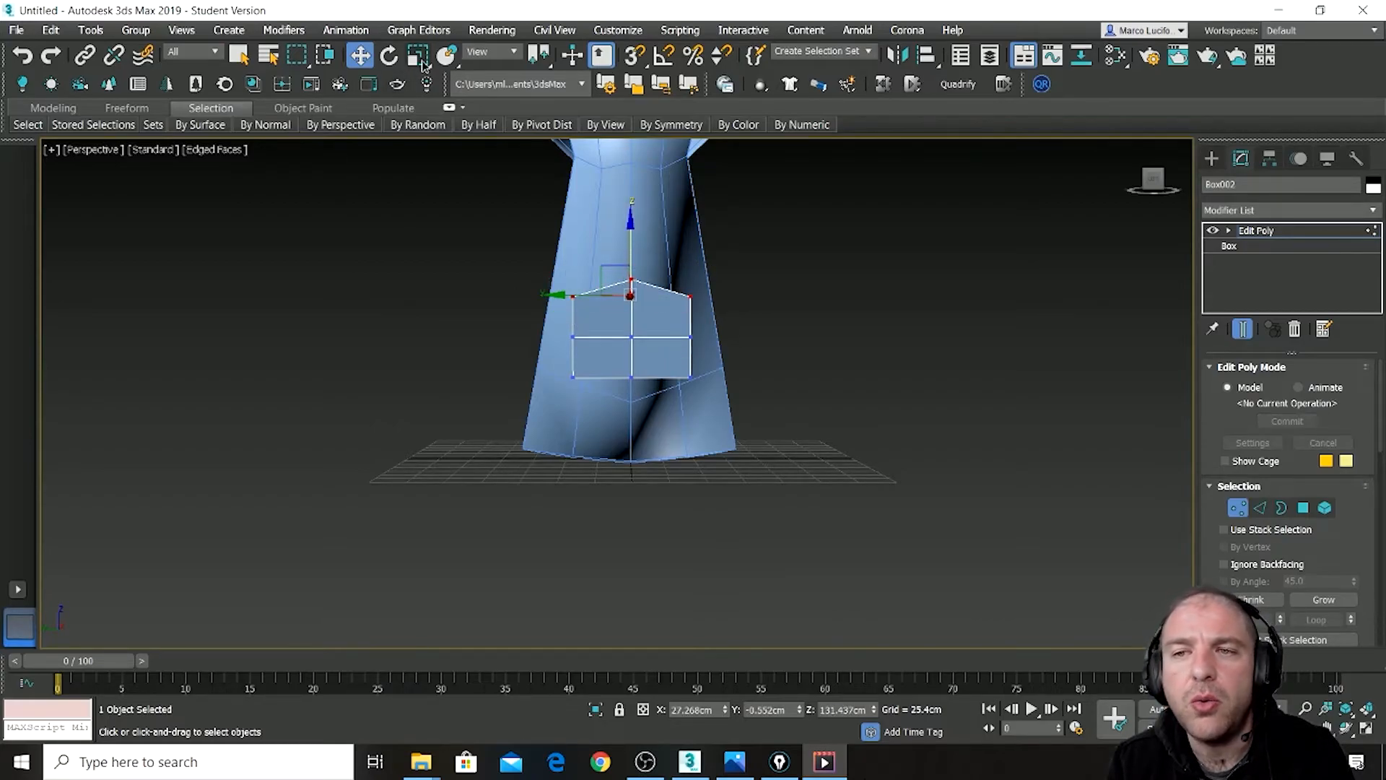
- Scale the box's top row of vertices inward across its width and raise it to about Z 138 cm
key("r")
left_click_drag(578, 293, 625, 257)
right_click(620, 279)
left_click(640, 299)
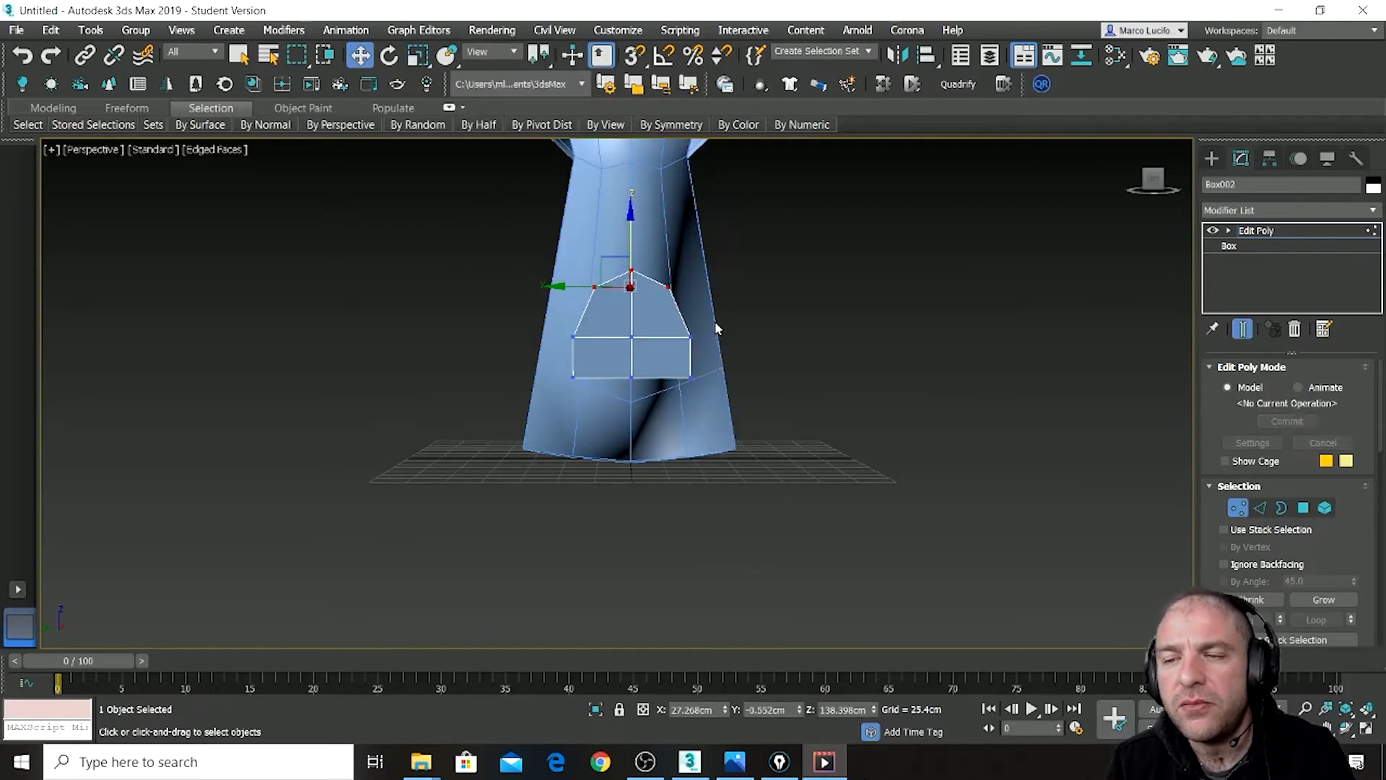
- Lower the box's bottom-middle vertices to about Z 57 cm and return to the Edit Poly object level
left_click(630, 375)
left_click_drag(632, 320, 634, 342)
middle_click_drag(634, 346, 527, 365, "alt")
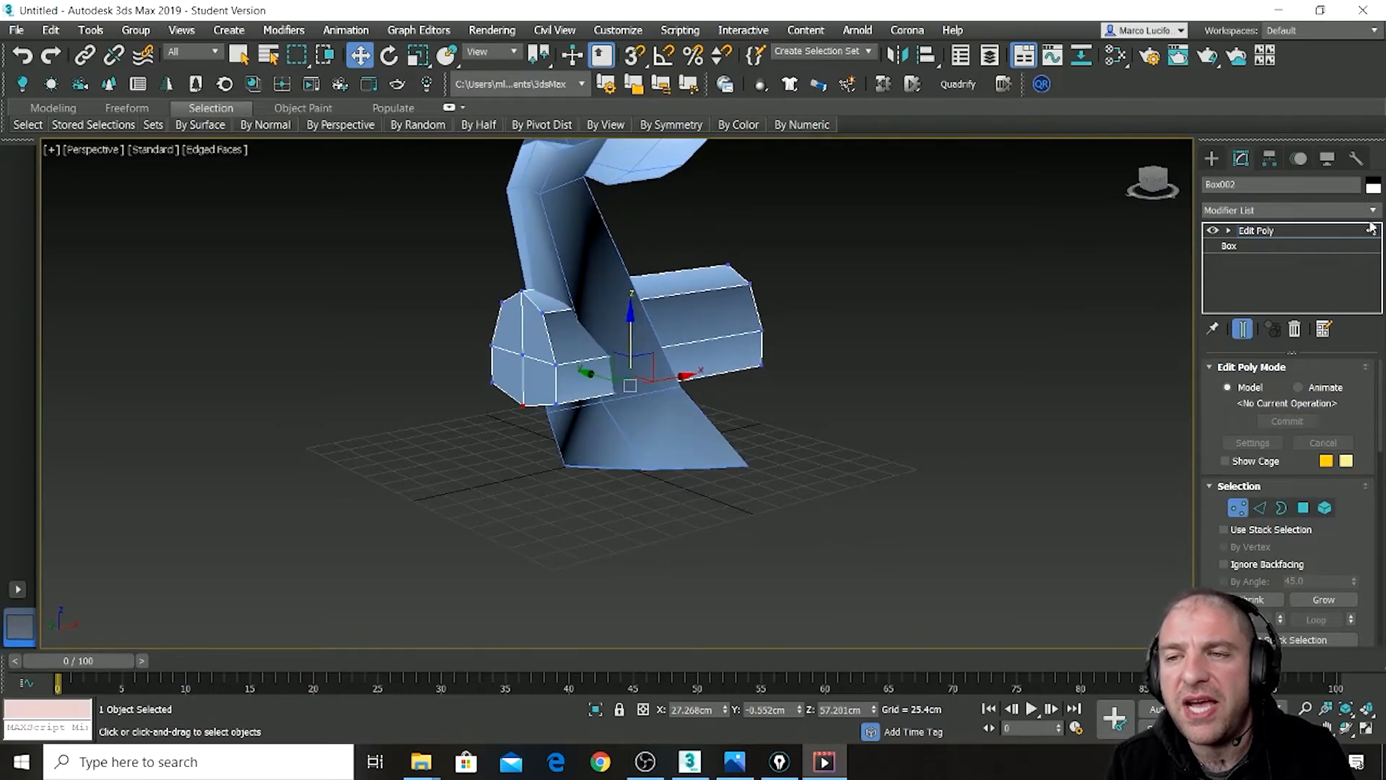
left_click(1294, 232)
middle_click_drag(869, 325, 848, 340, "alt")
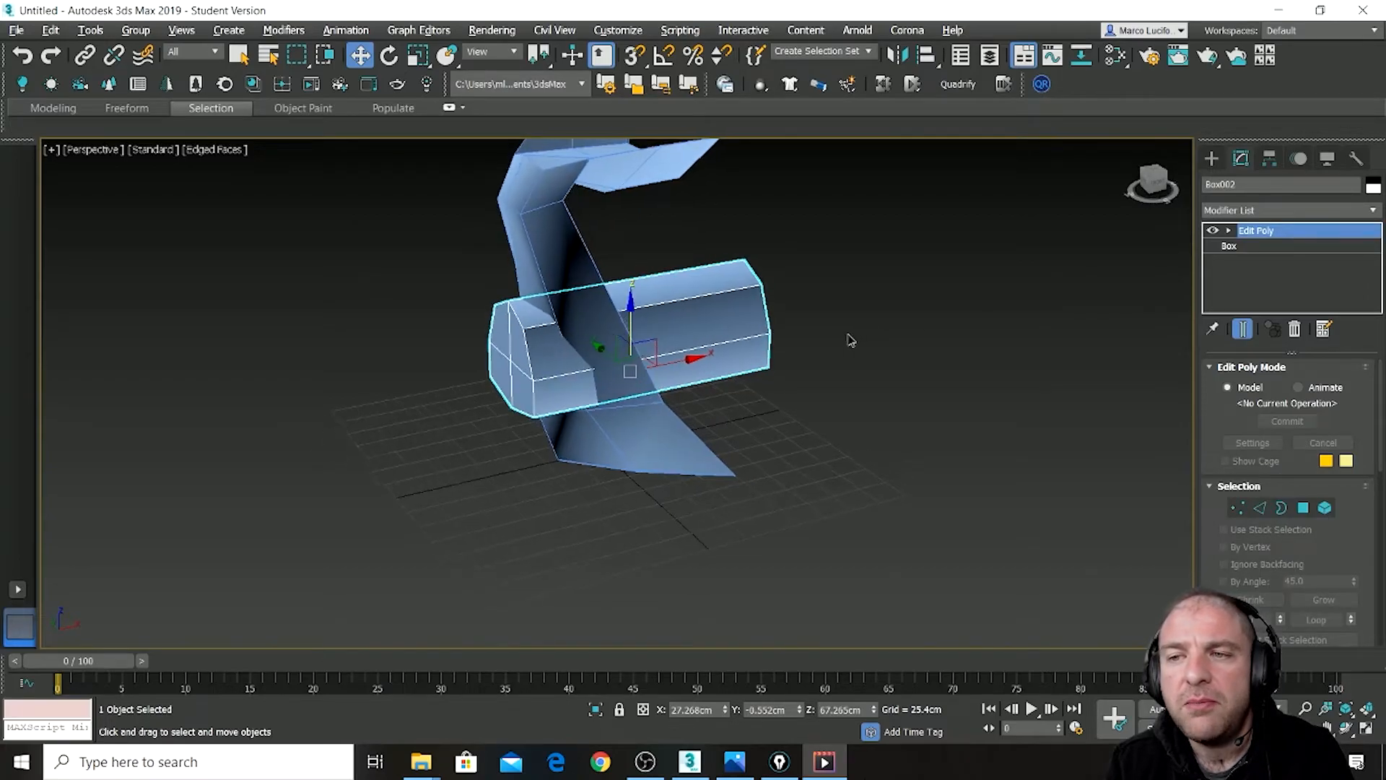
- Apply a TurboSmooth modifier with 3 iterations to the stool body
left_click(571, 248)
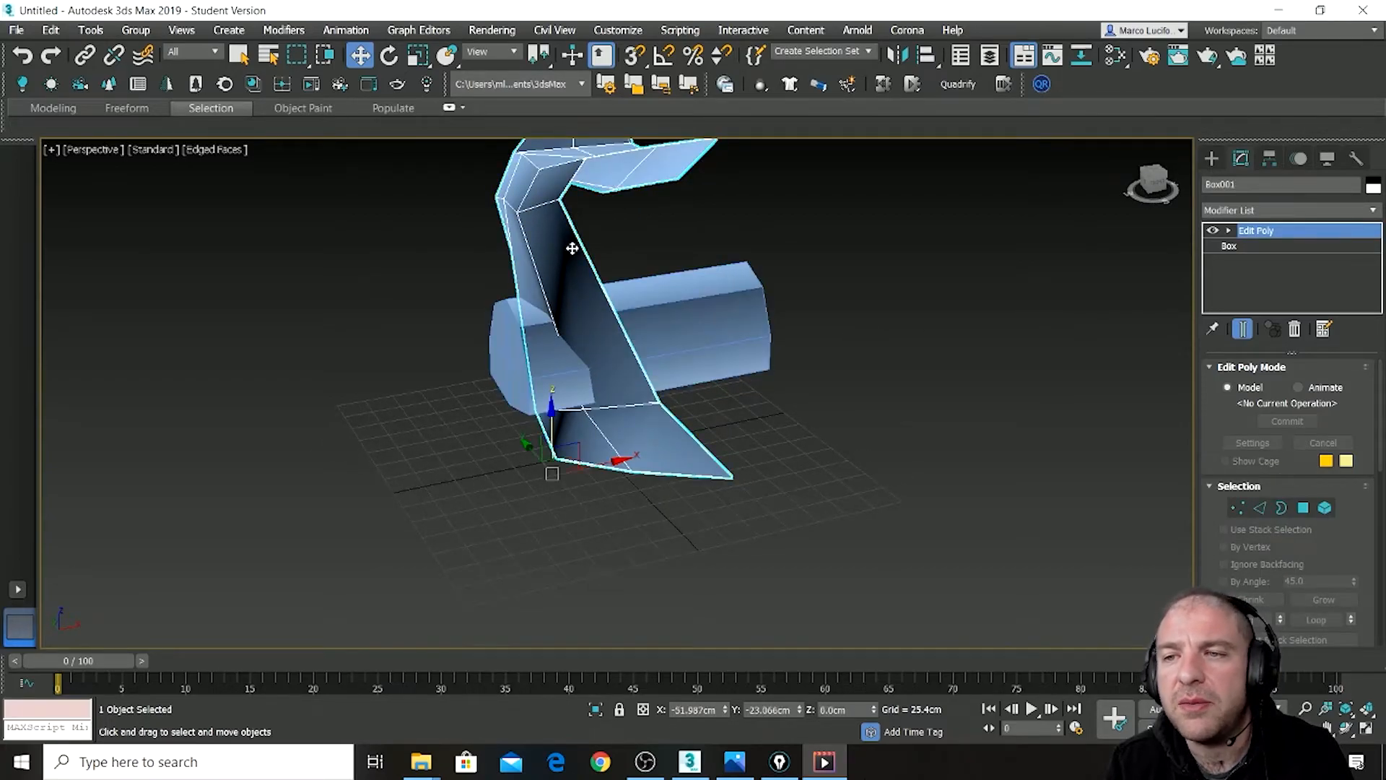
left_click(1371, 210)
left_click_drag(1378, 266, 1380, 588)
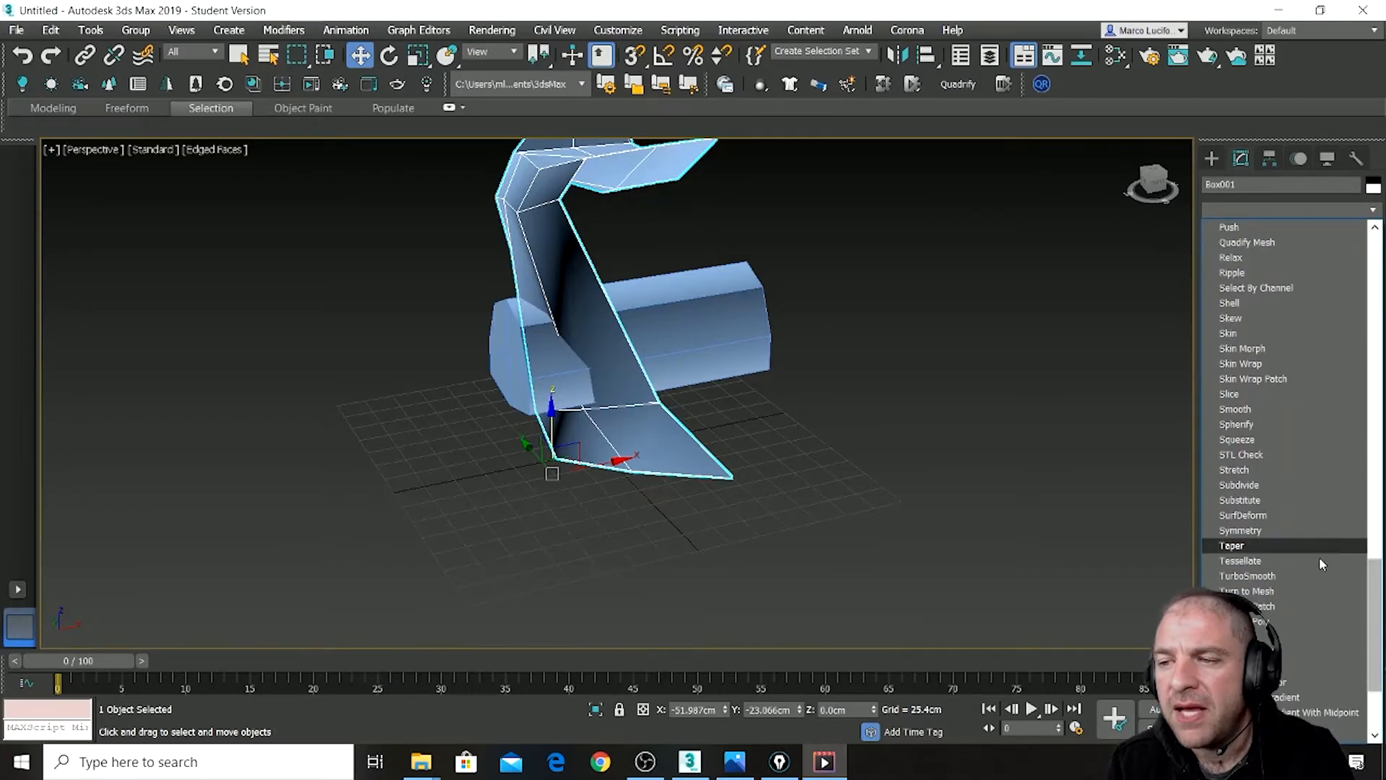
left_click(1315, 575)
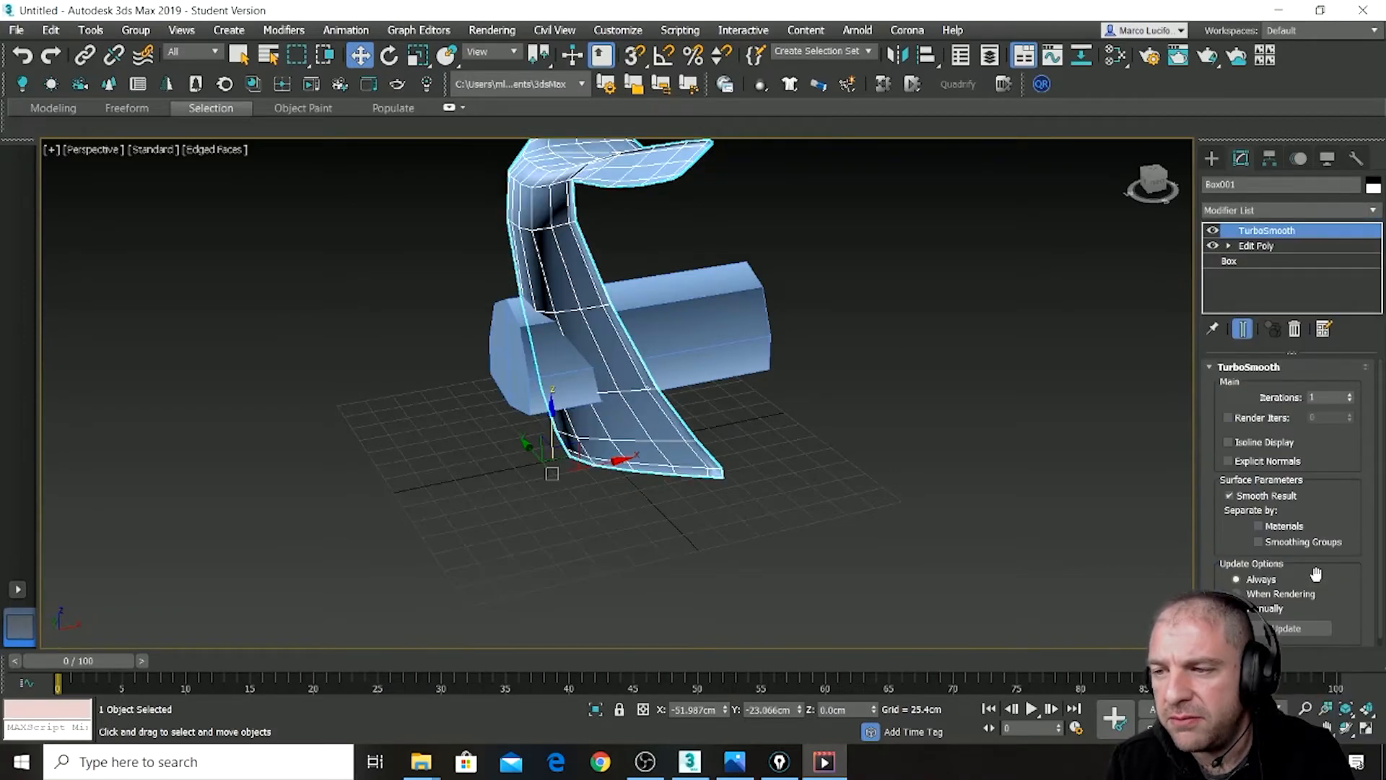
left_click(1350, 394)
left_click(1349, 394)
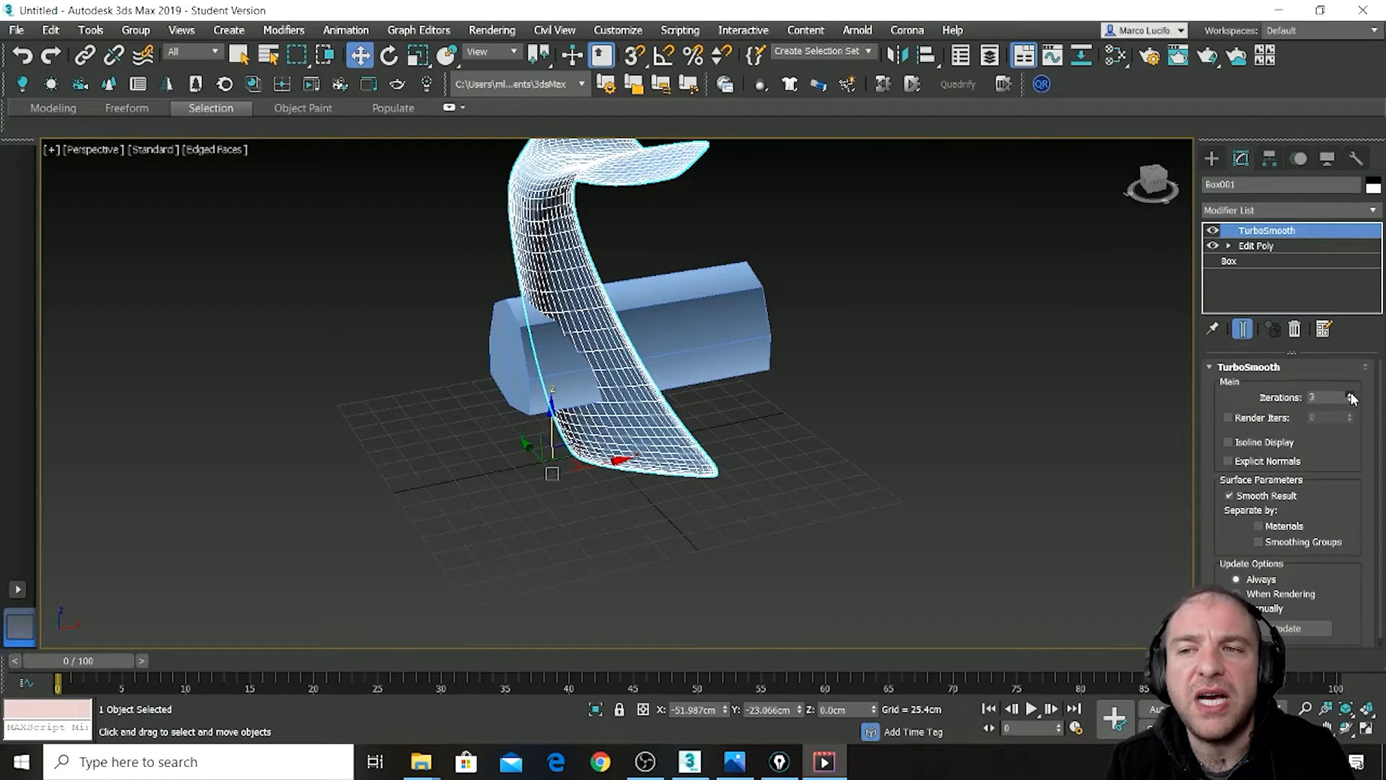
- Apply a TurboSmooth modifier with 3 iterations to the box passing through the leg
middle_click_drag(670, 308, 750, 347, "alt")
left_click(736, 393)
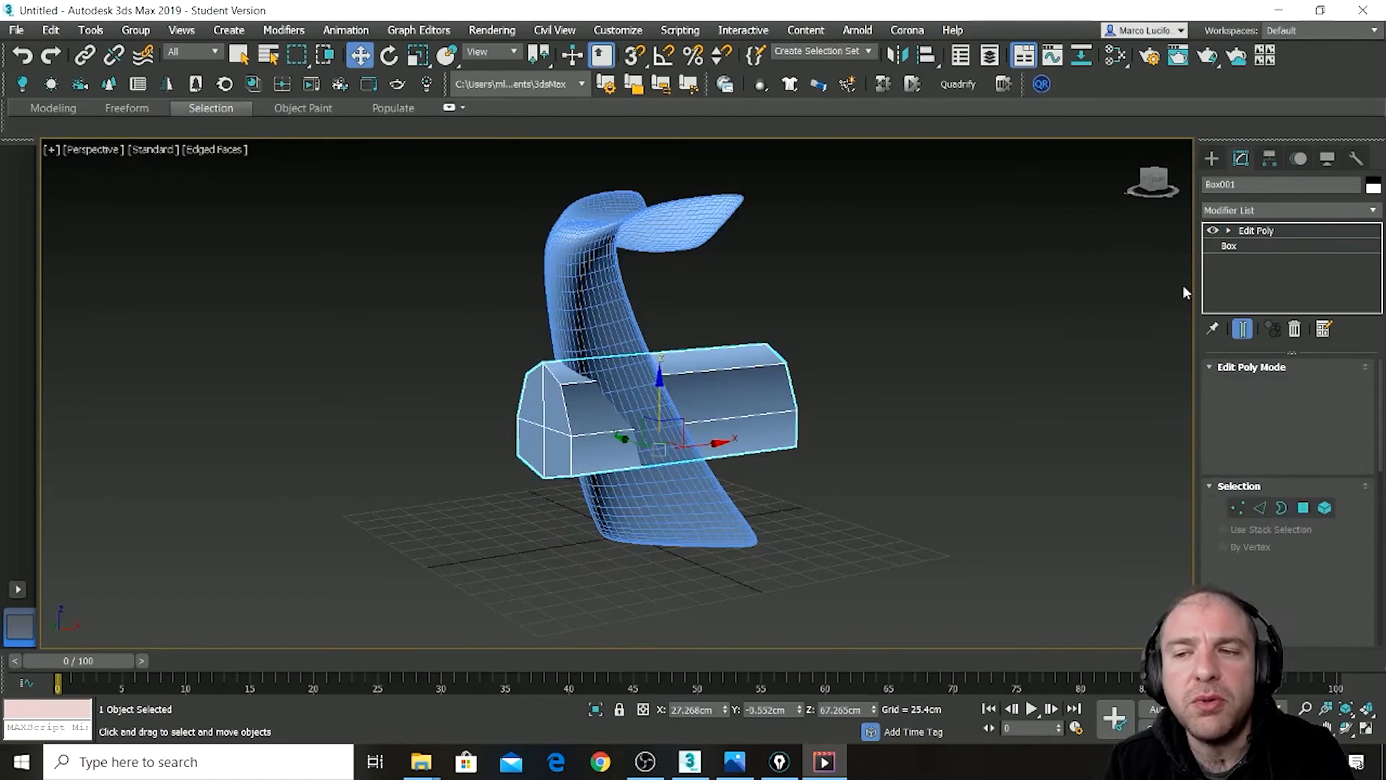
left_click(1372, 210)
scroll(1300, 433, "down", 20)
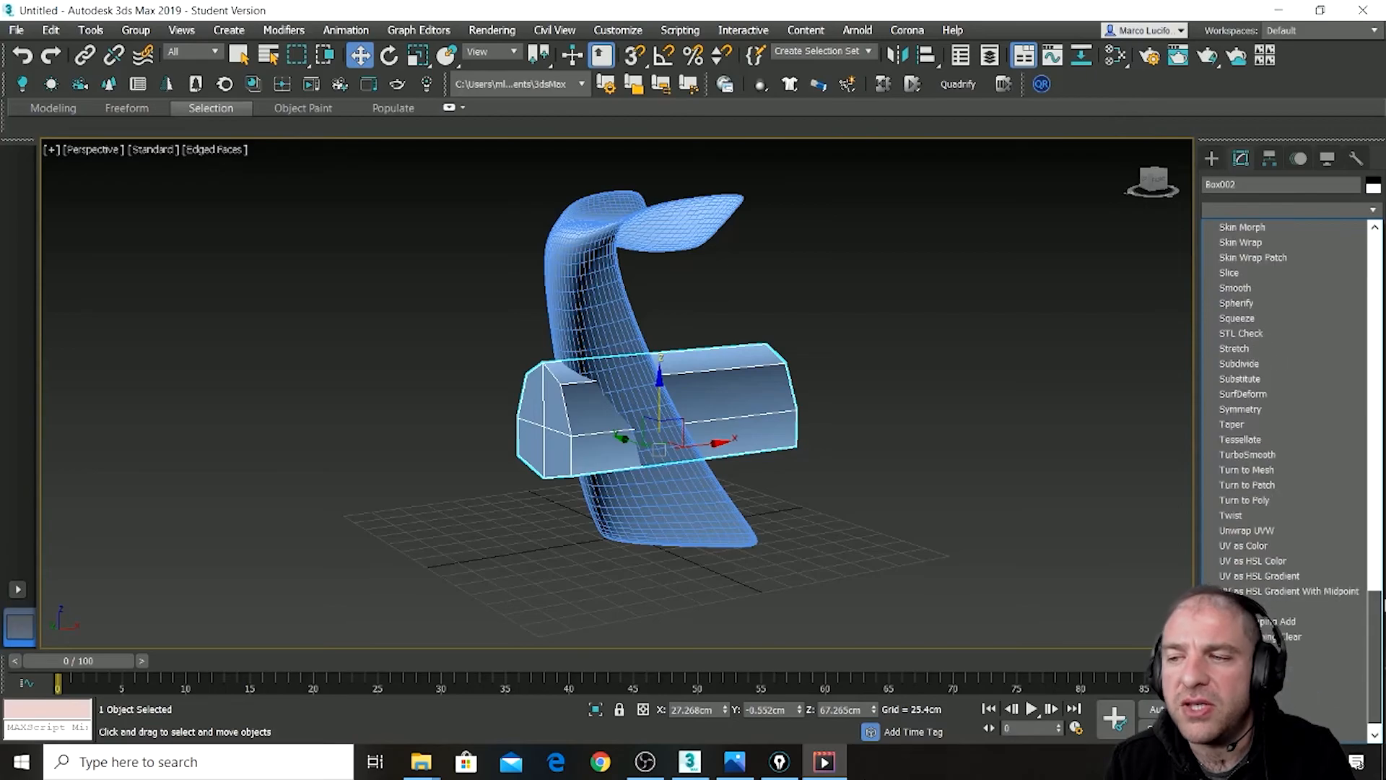
left_click(1319, 454)
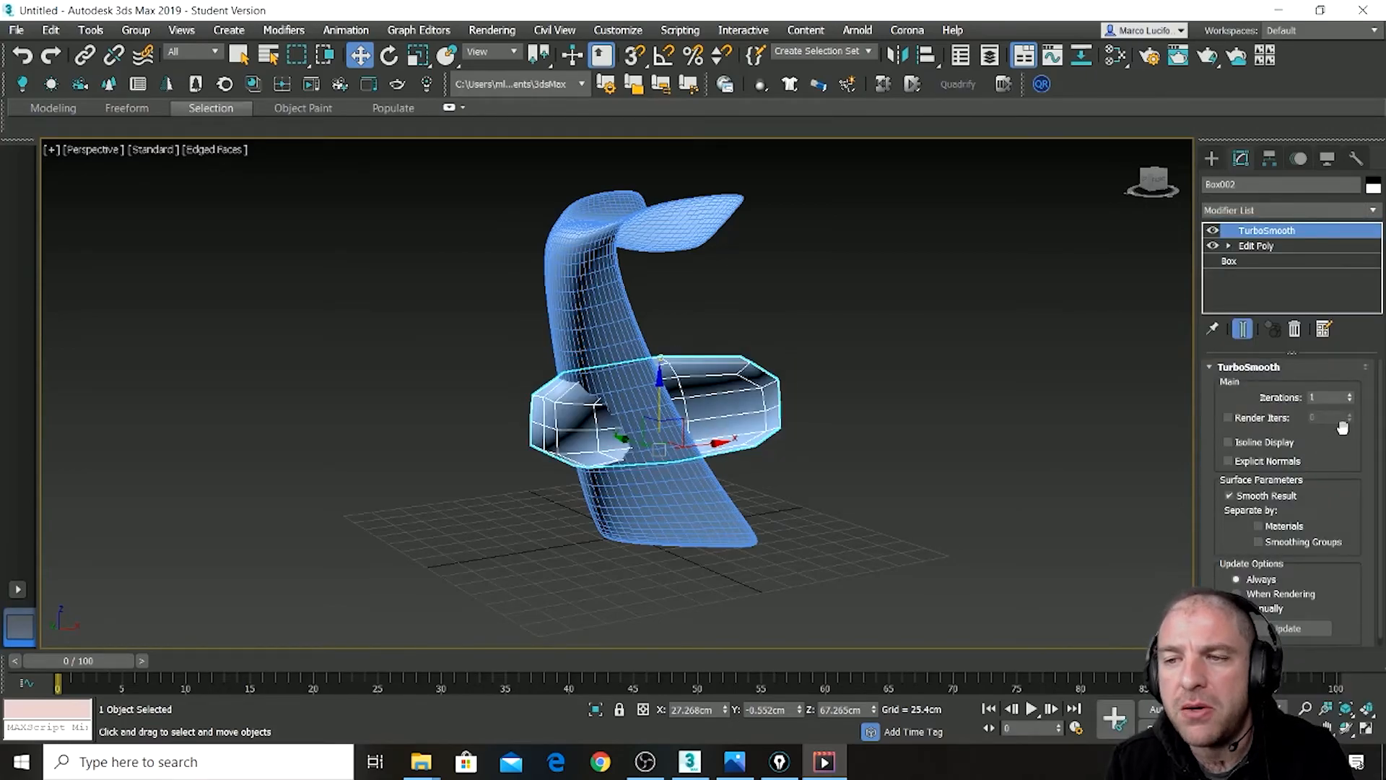
left_click(1349, 394)
left_click(1349, 395)
- Move the smoothed box along X to about -22 cm and scale it slightly in the front view
mouse_move(555, 335)
middle_mouse_down("alt")
mouse_move(631, 329)
mouse_move(555, 332)
middle_mouse_up("alt")
left_click_drag(685, 447, 633, 443)
middle_click_drag(652, 436, 745, 425, "alt")
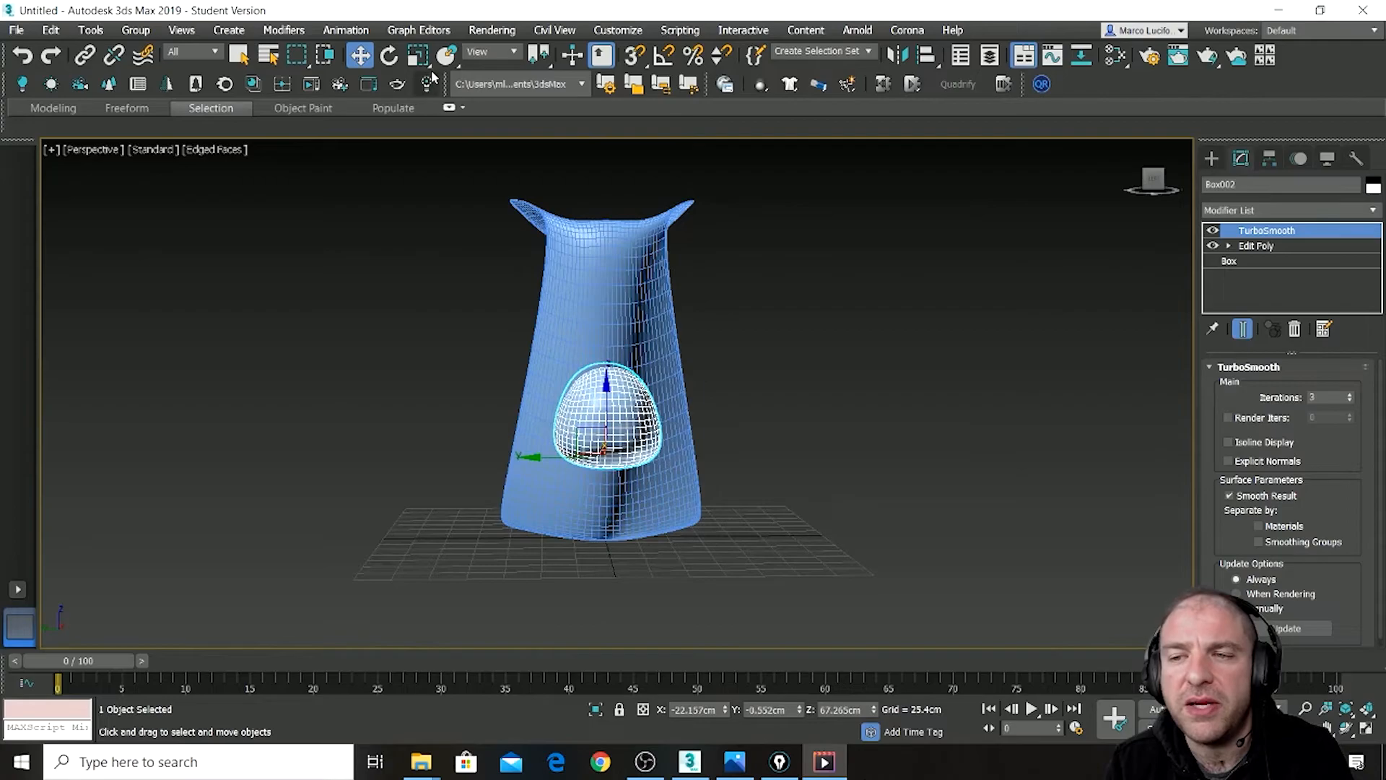
left_click(418, 55)
left_click_drag(584, 439, 580, 419)
- Cut the oval opening through the stool's leg by subtracting the smoothed box from the body with ProBoolean
left_click(642, 294)
middle_click_drag(642, 293, 561, 310, "alt")
left_click(1211, 158)
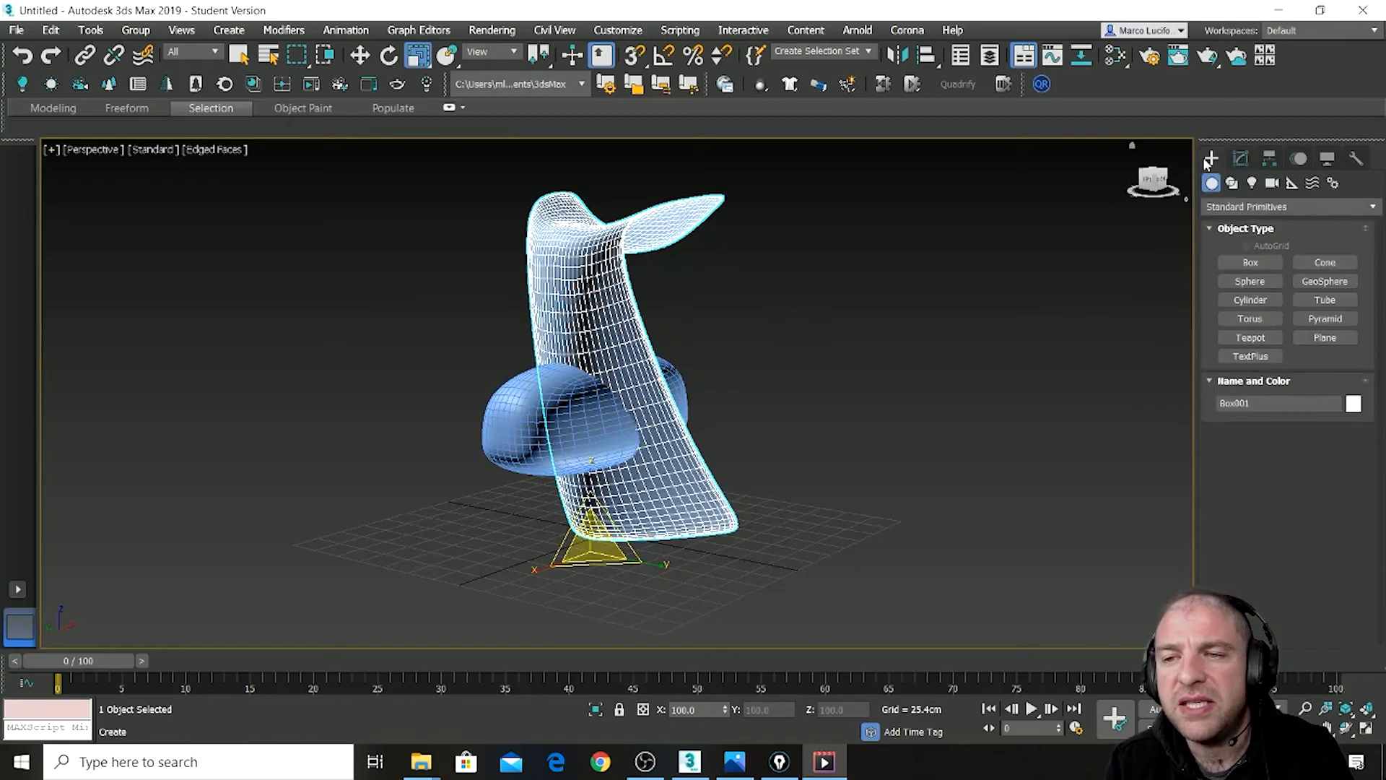
left_click(1236, 206)
left_click(1236, 257)
left_click(1243, 360)
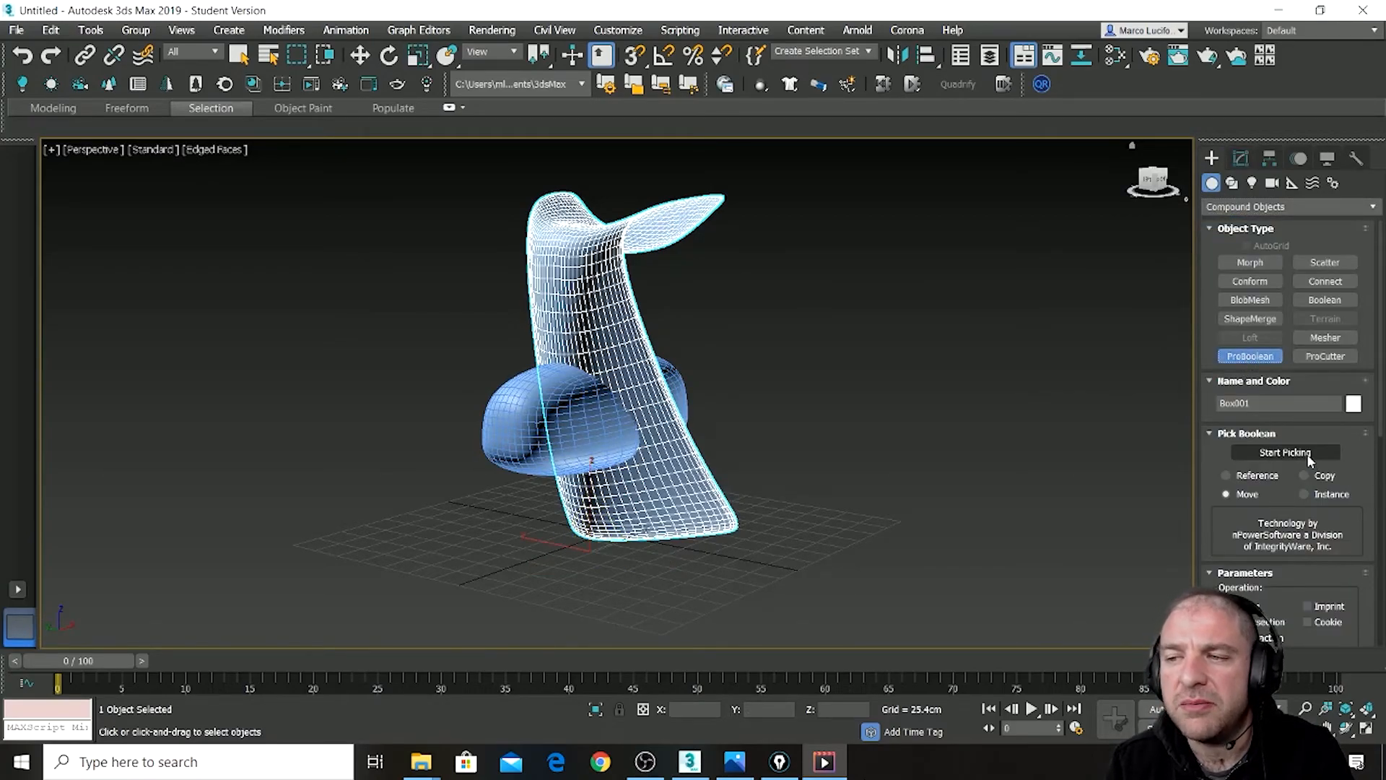
left_click(1285, 452)
left_click(524, 419)
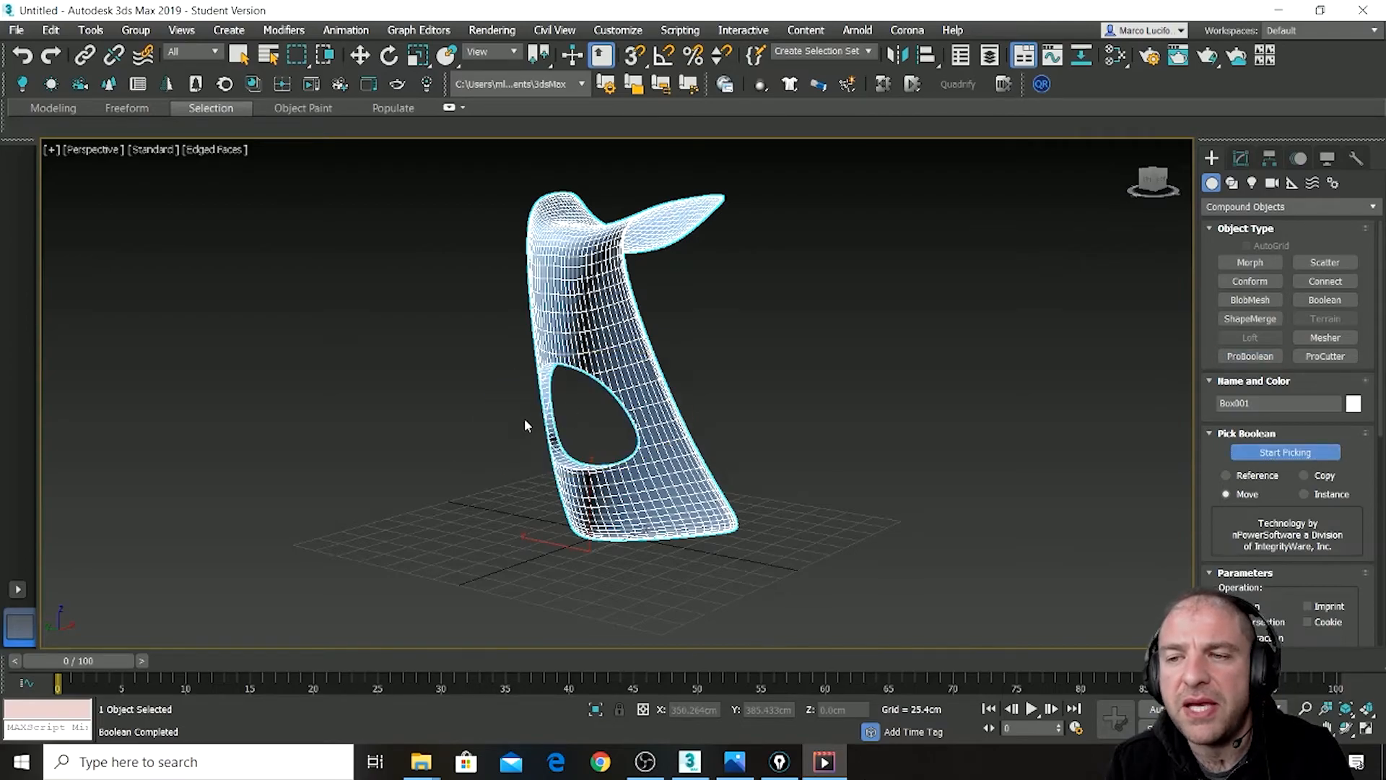
mouse_move(477, 421)
middle_mouse_down("alt")
mouse_move(619, 431)
mouse_move(479, 436)
middle_mouse_up("alt")
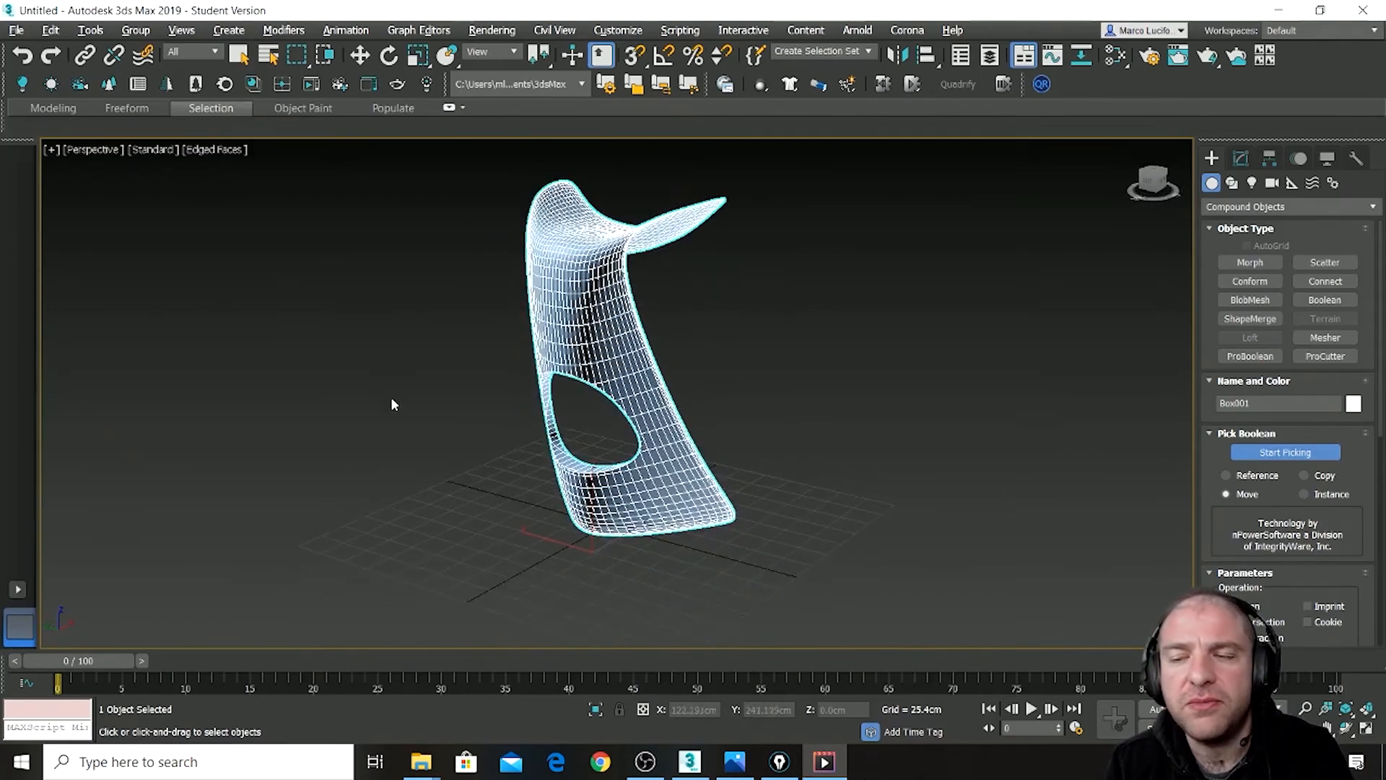
- Save the scene as "MIDTERM 001 - stool" in the scenes folder
left_click(16, 31)
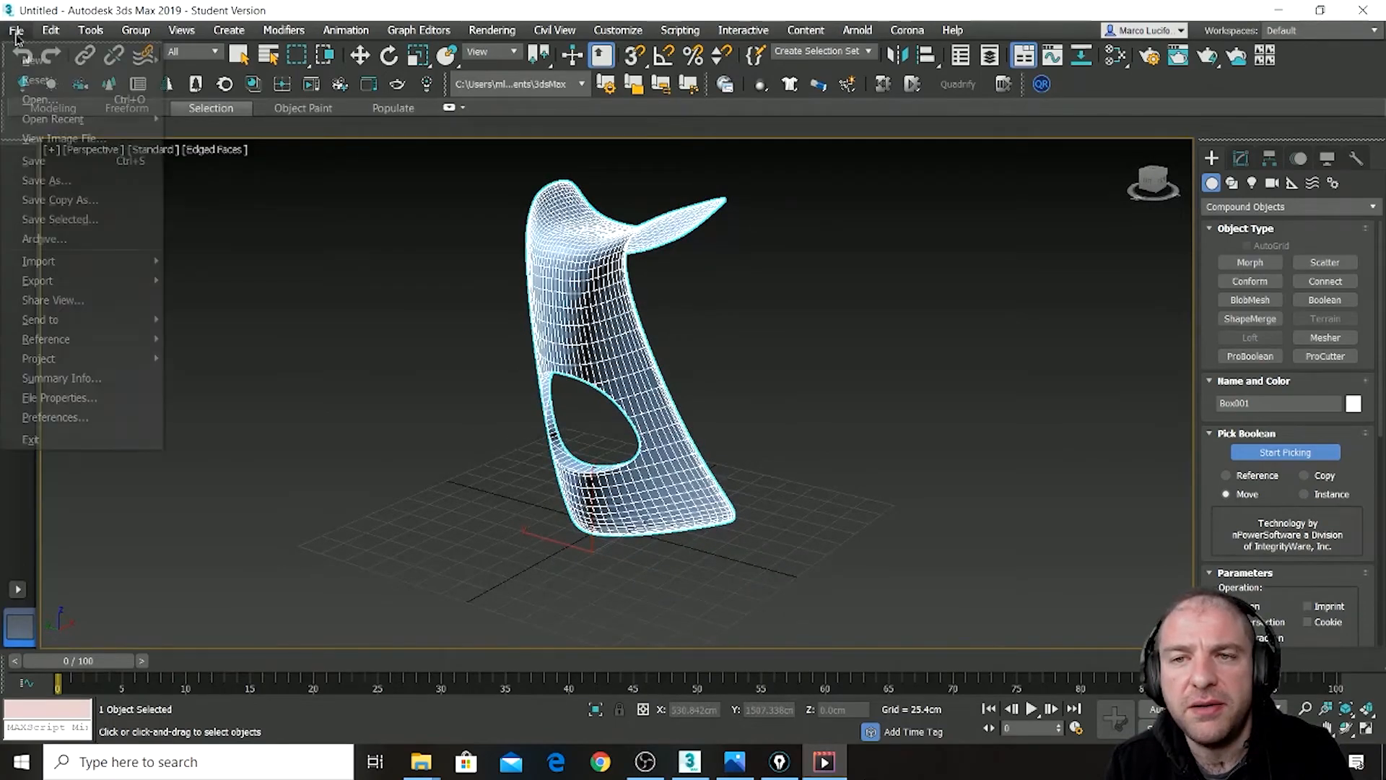
left_click(72, 163)
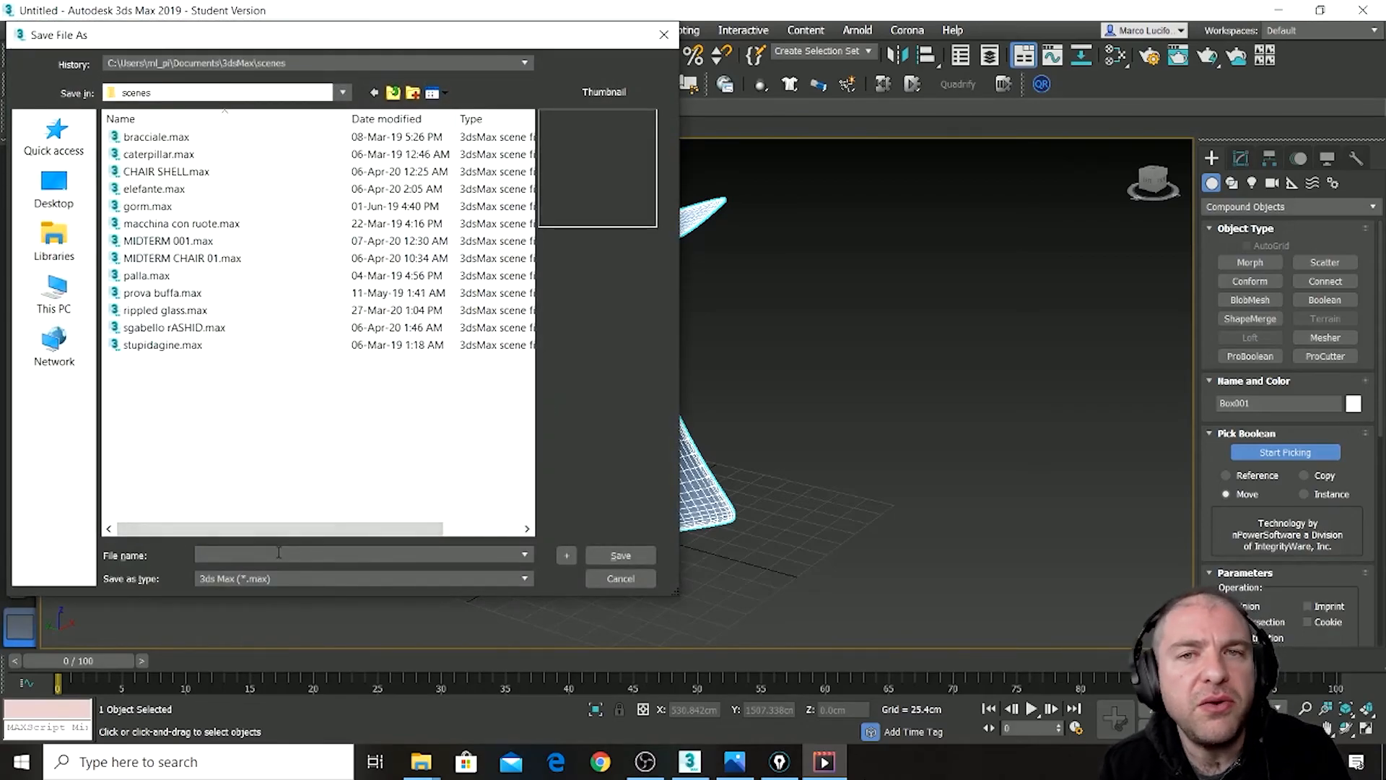
type("M")
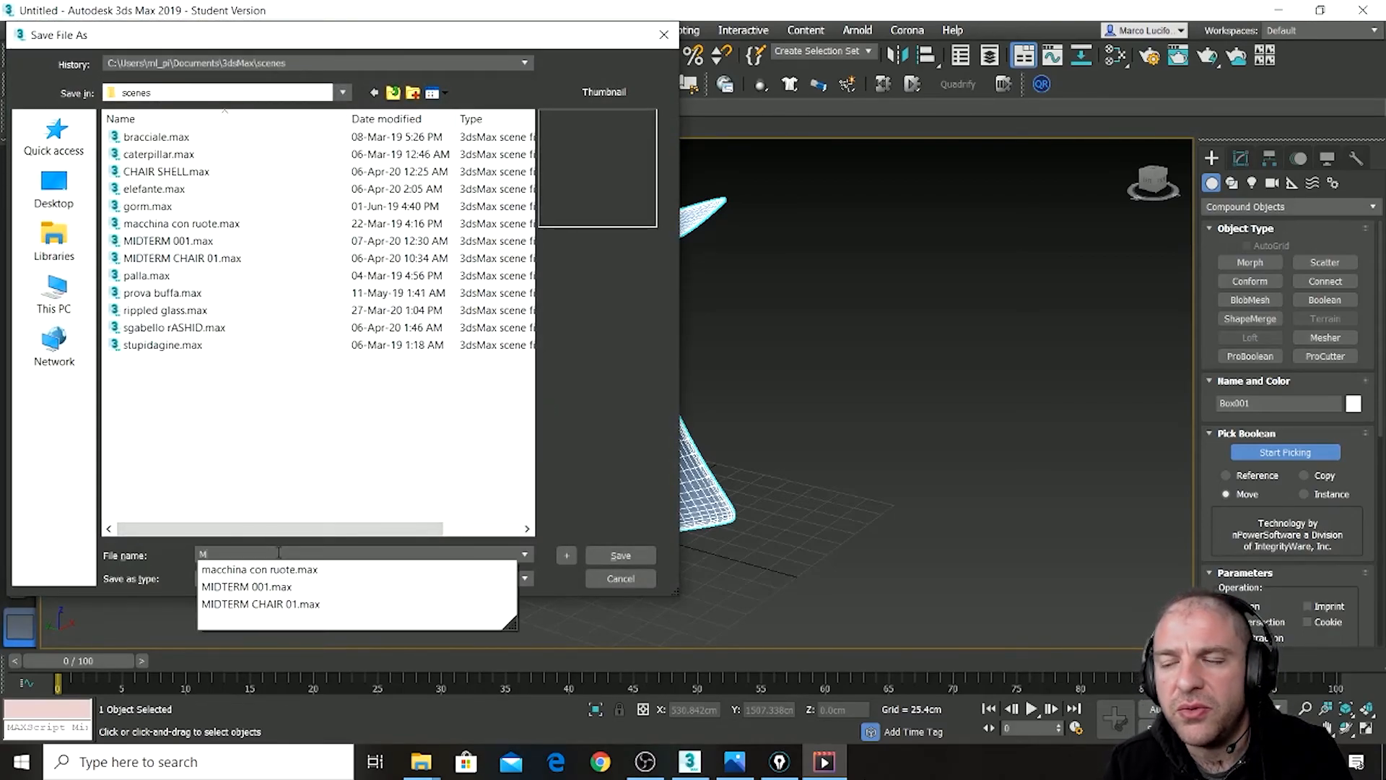
type("IDTERM 001")
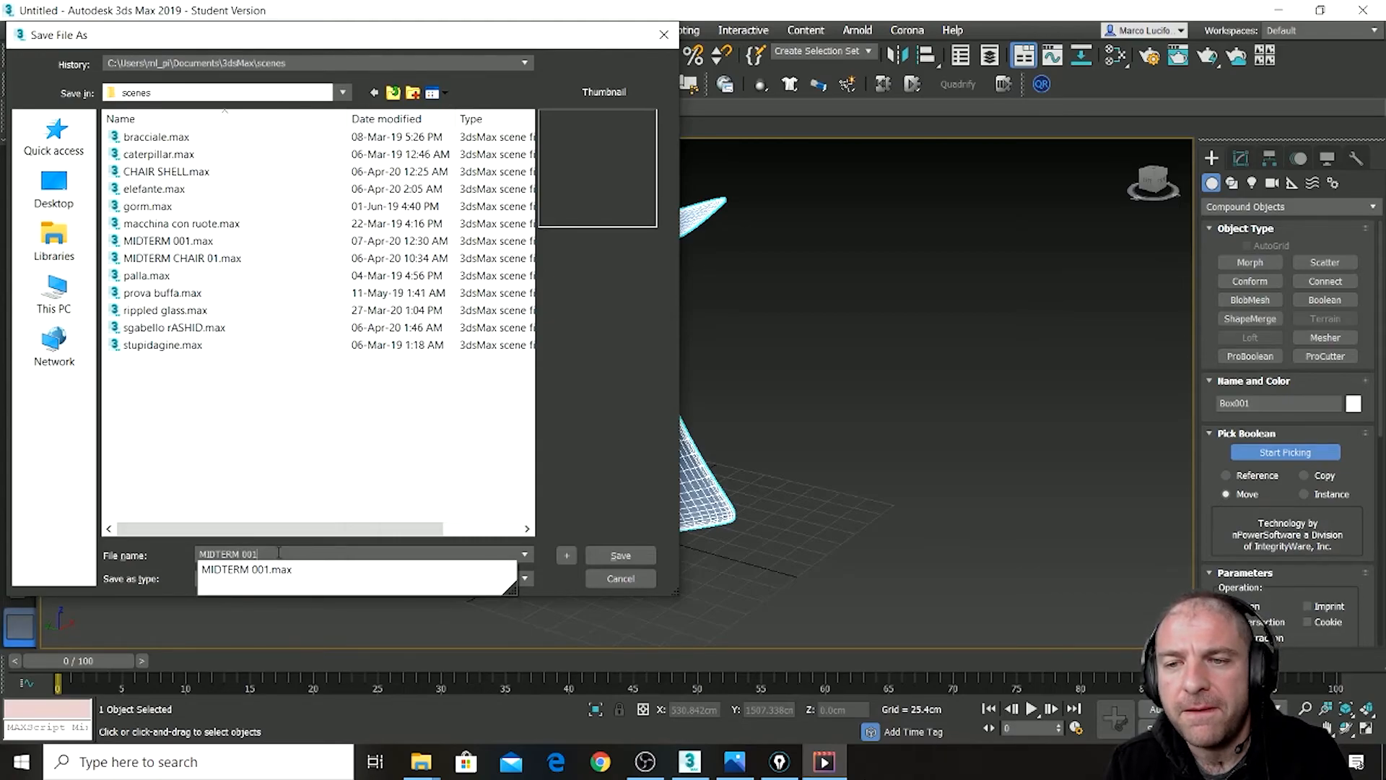
type(" - stool")
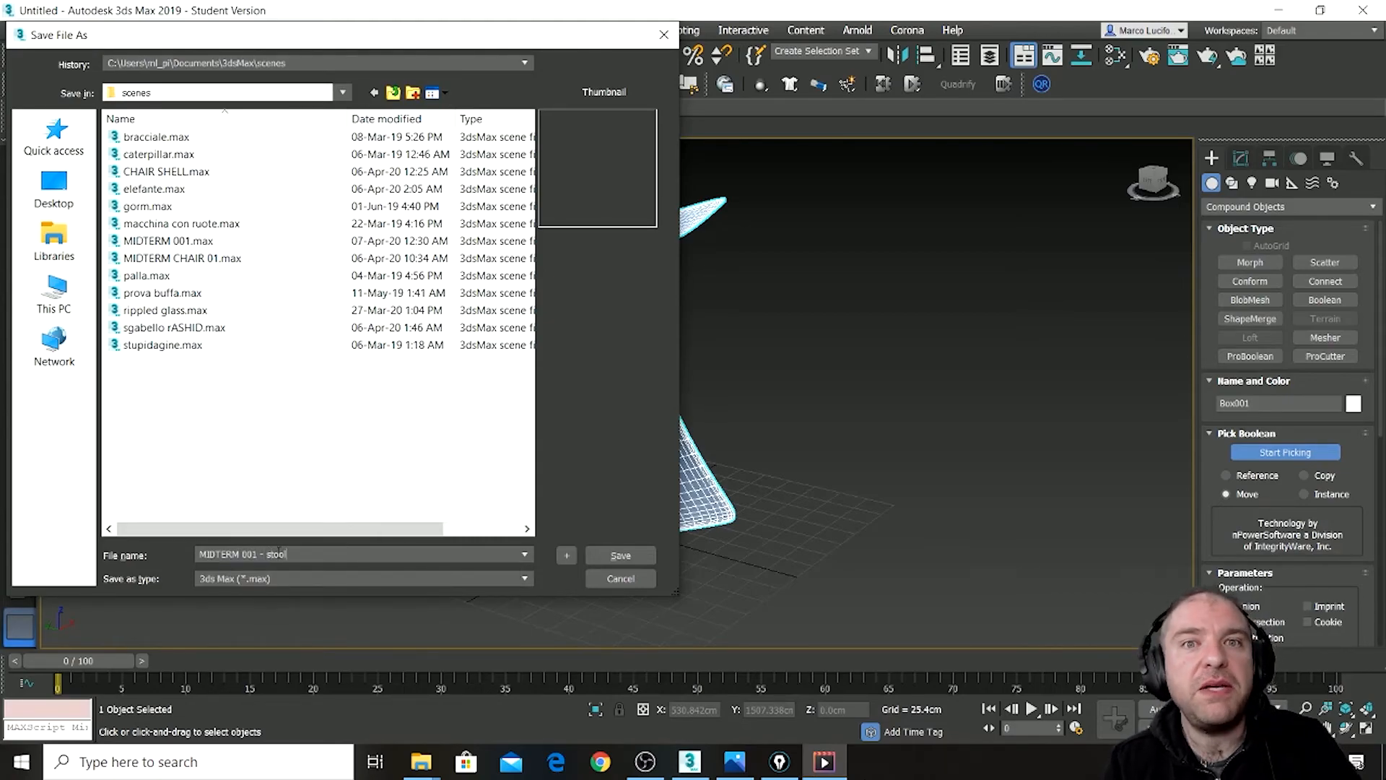
left_click(622, 555)
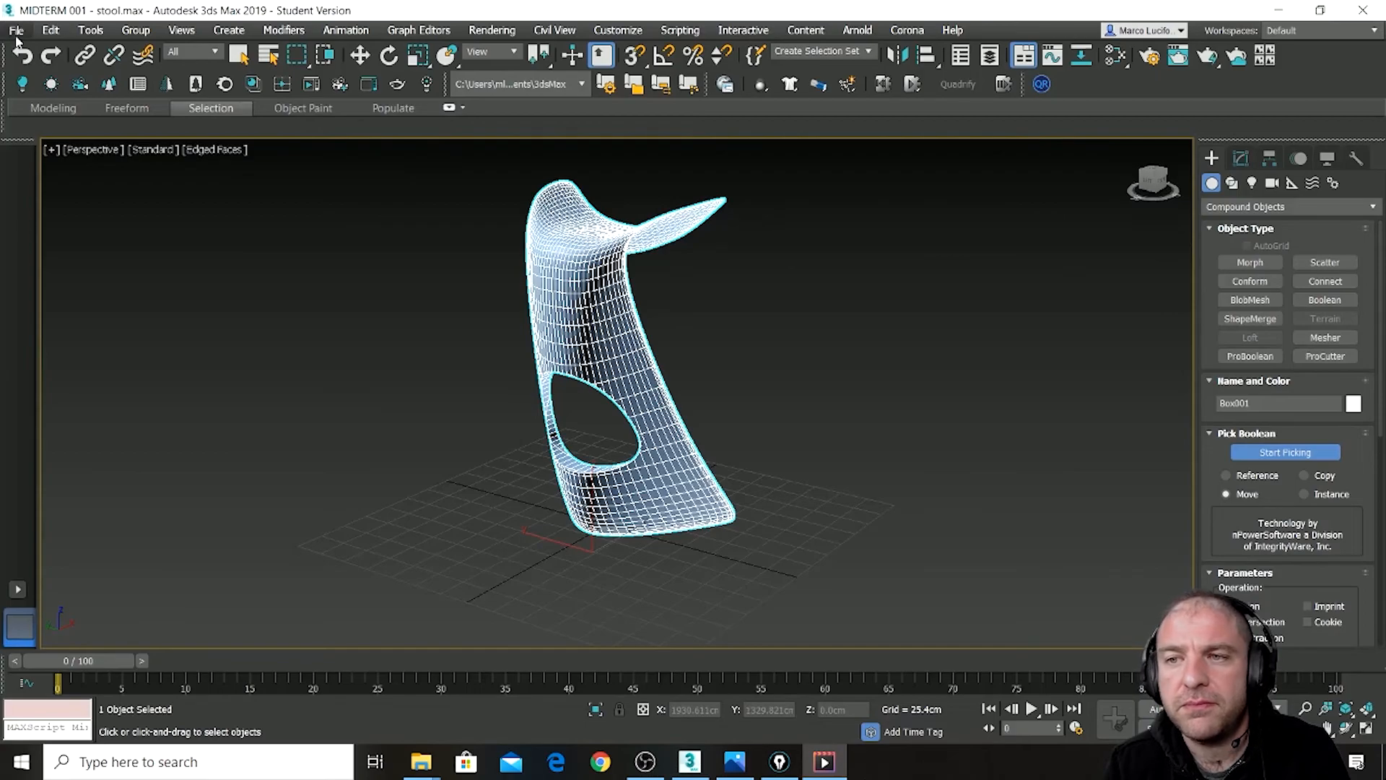
- Switch to Photos and examine the reference photo of the coloured bar stools
left_click(680, 30)
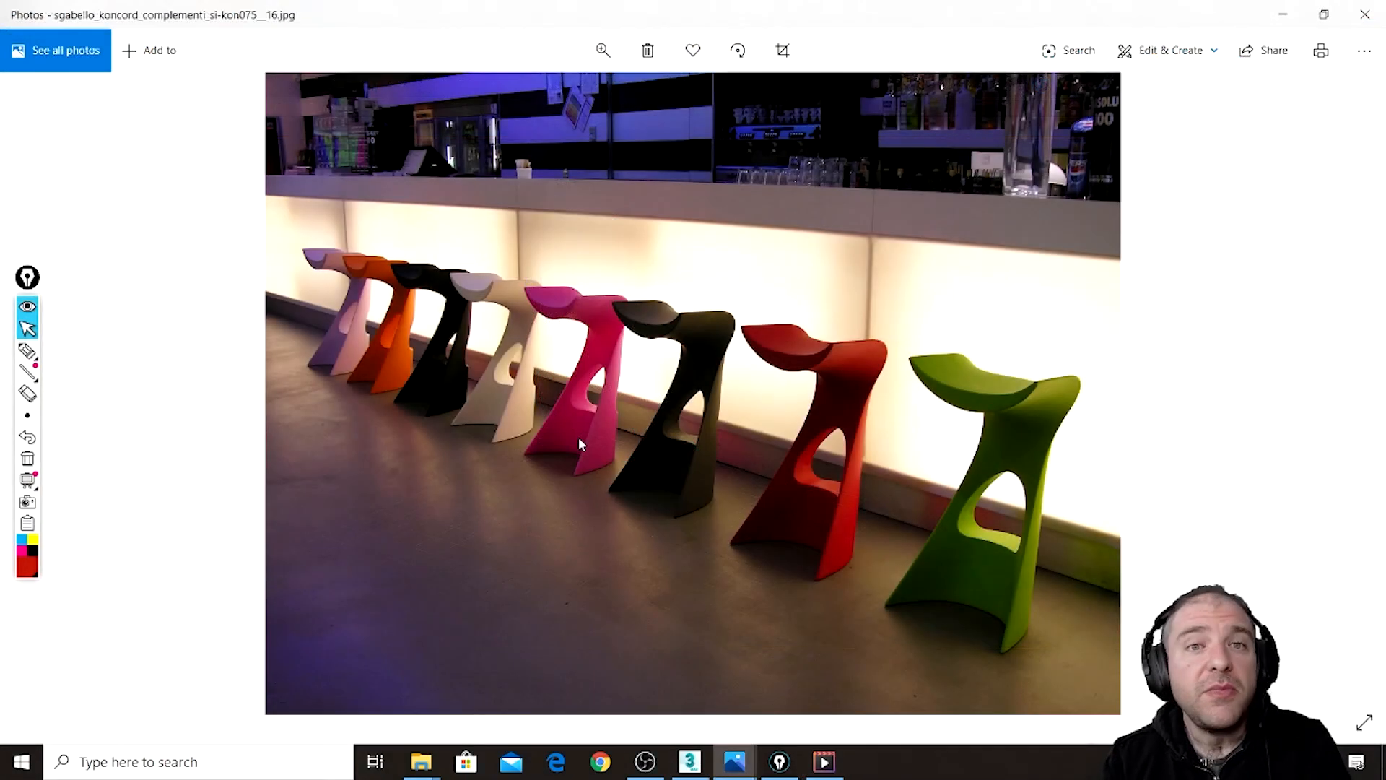